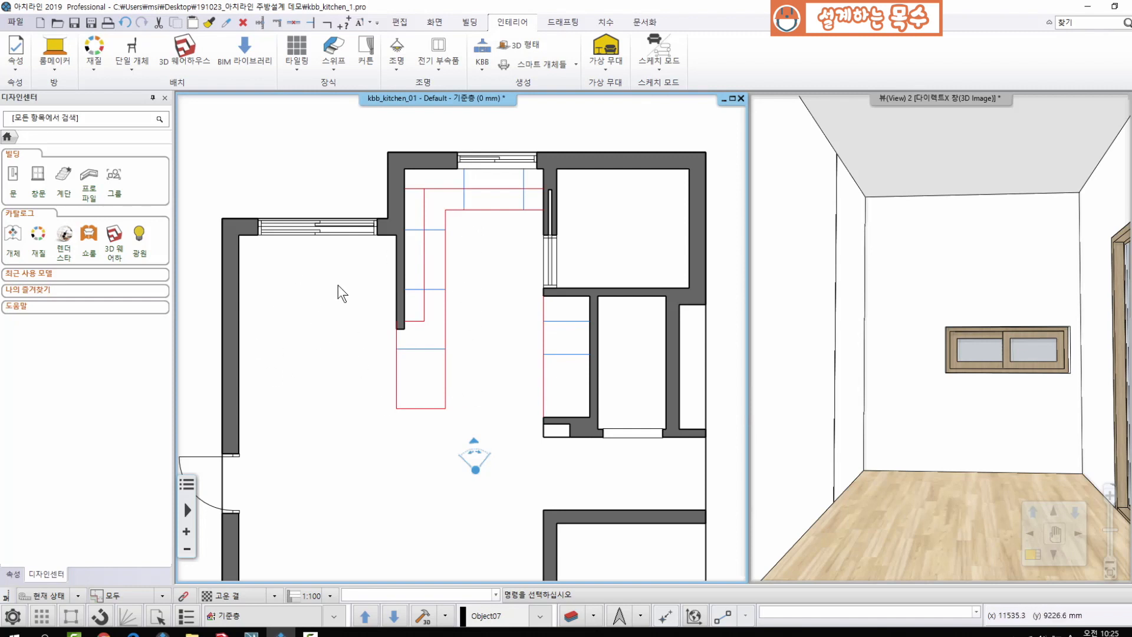
# Examine the kitchen floor plan, its 3D view and the cabinet dimension notes written above the plan.
pyautogui.moveTo(471, 342); pyautogui.dragTo(469, 375, button='middle')
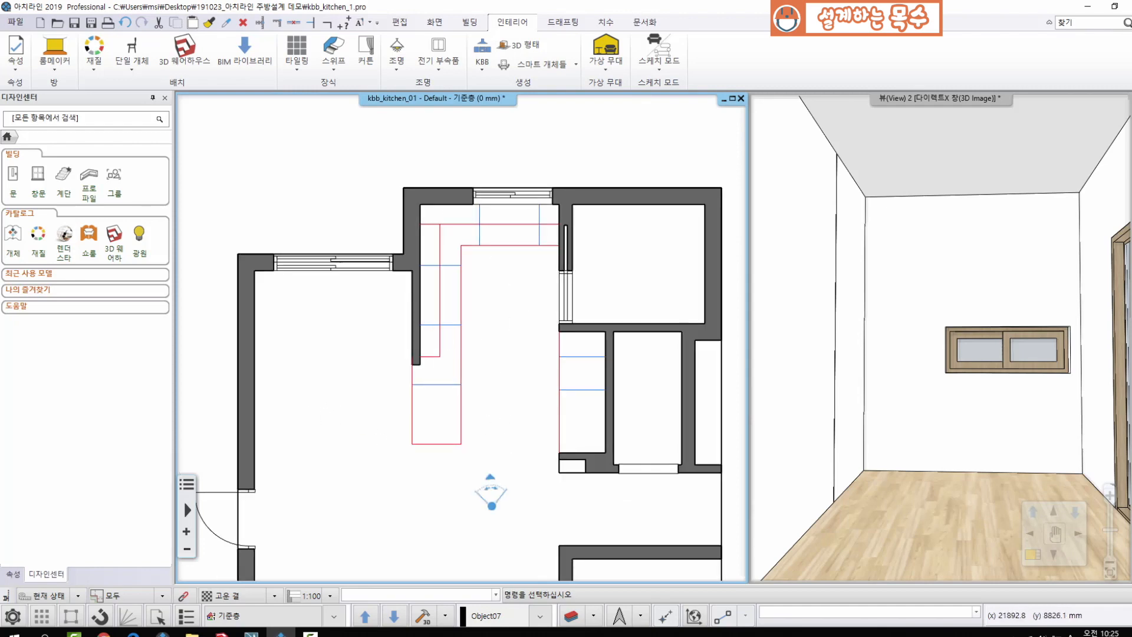
pyautogui.scroll(-2, 980, 394)
pyautogui.moveTo(981, 394); pyautogui.dragTo(960, 417, button='middle')
pyautogui.scroll(-4, 915, 389)
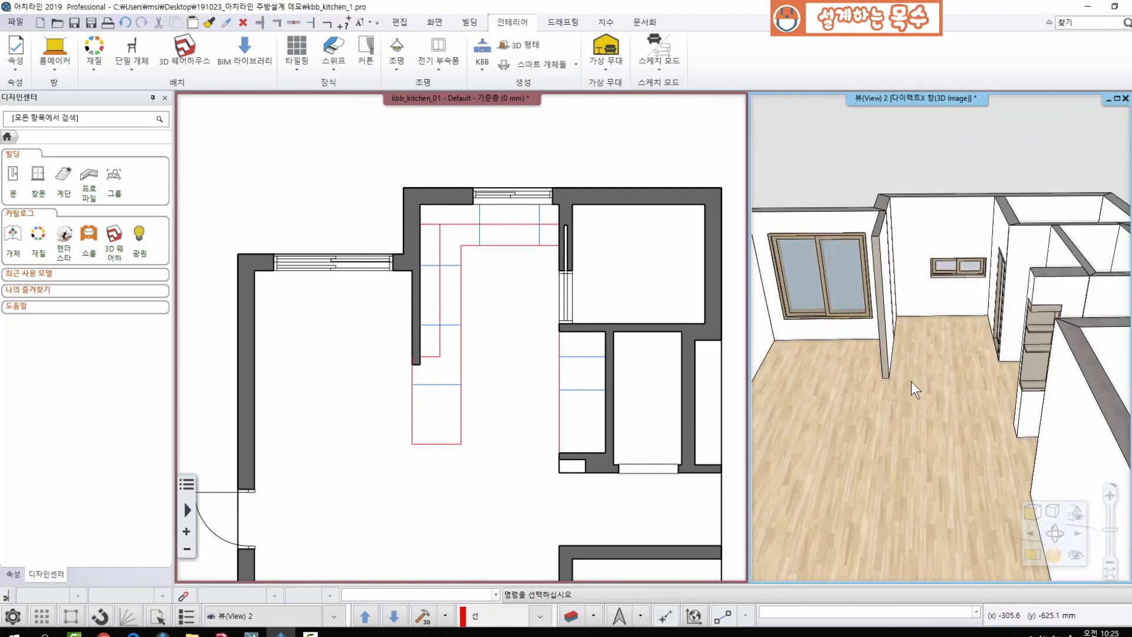
pyautogui.moveTo(912, 388); pyautogui.dragTo(977, 443, button='middle')
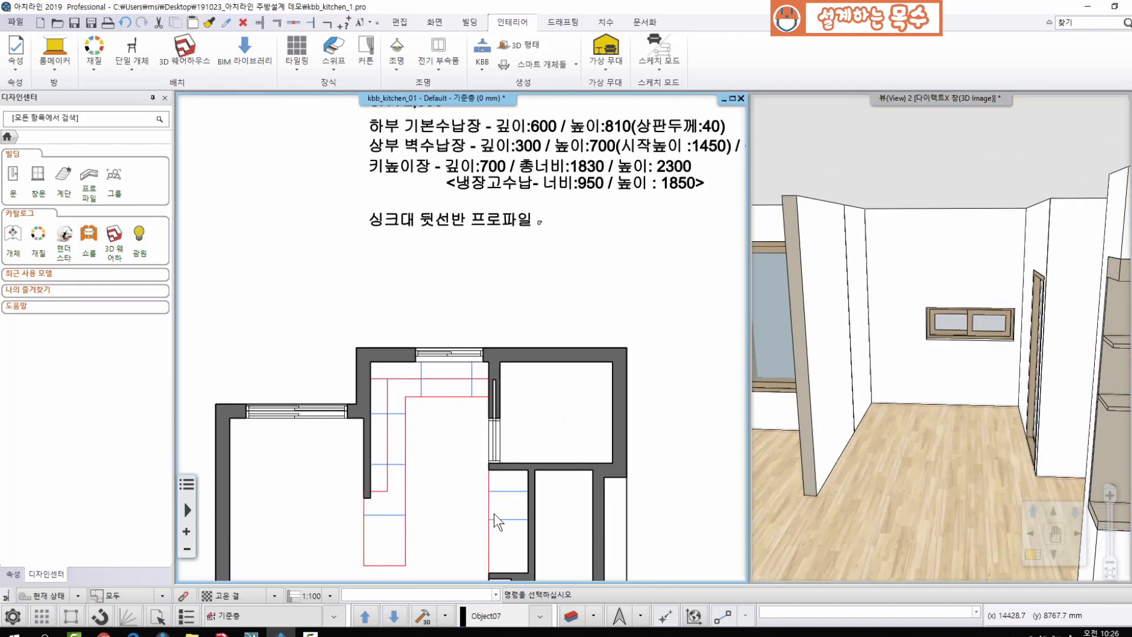
pyautogui.moveTo(494, 514); pyautogui.dragTo(471, 468, button='middle')
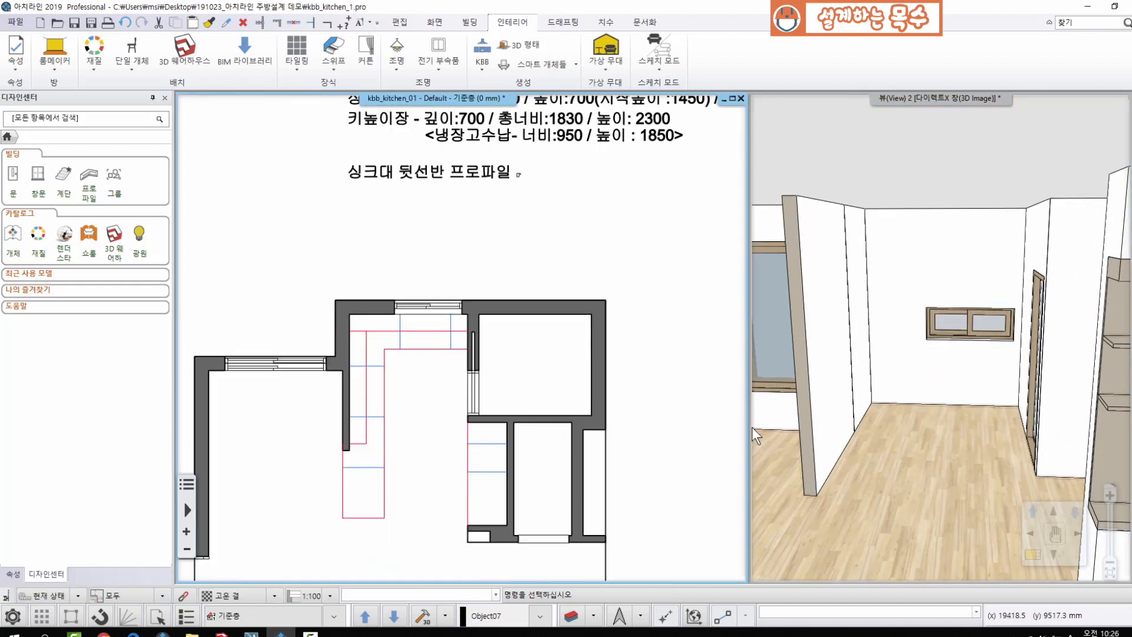
pyautogui.moveTo(518, 132); pyautogui.dragTo(422, 282, button='middle')
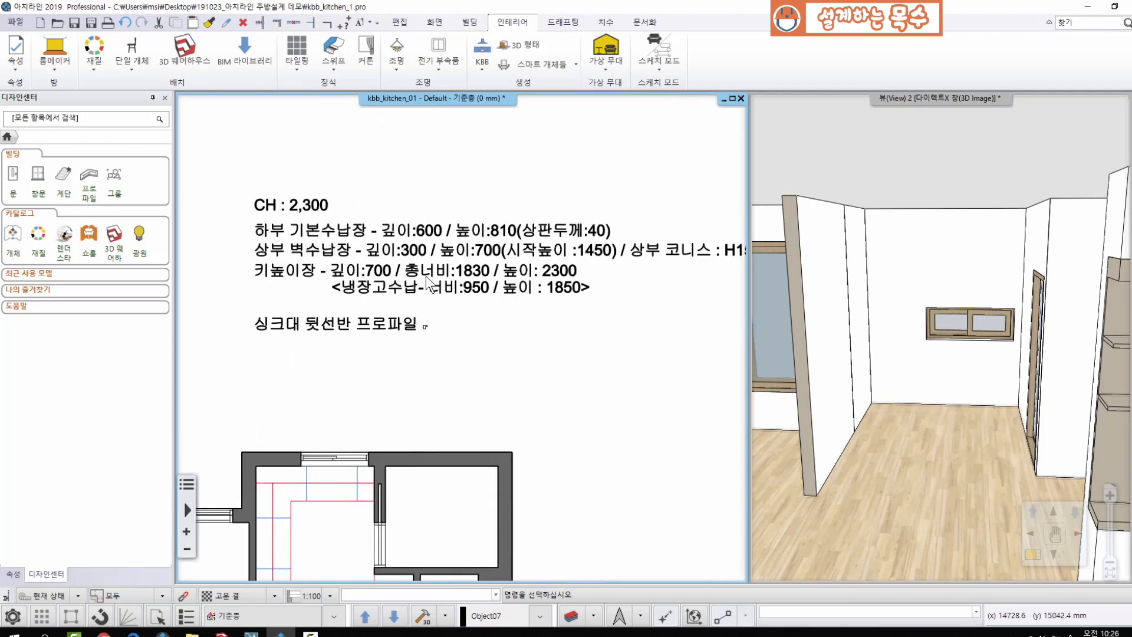
pyautogui.scroll(-1, 413, 287)
pyautogui.moveTo(465, 325); pyautogui.dragTo(416, 282, button='middle')
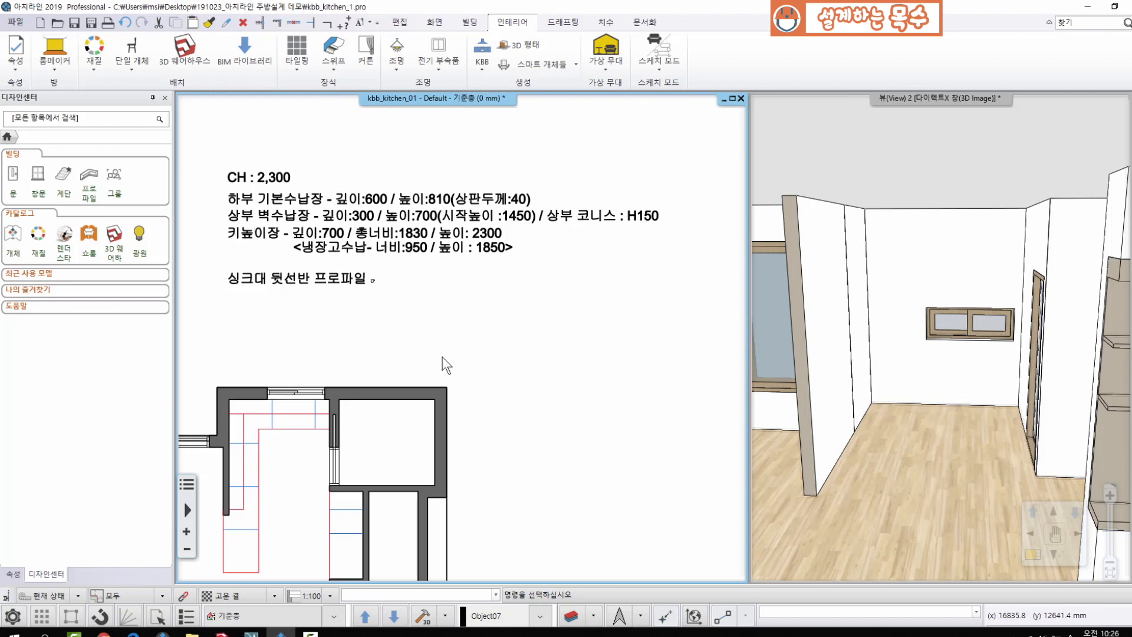
# Examine the cabinet outlines along the kitchen walls in the plan and compare them with the 3D view.
pyautogui.moveTo(304, 538); pyautogui.dragTo(431, 416, button='middle')
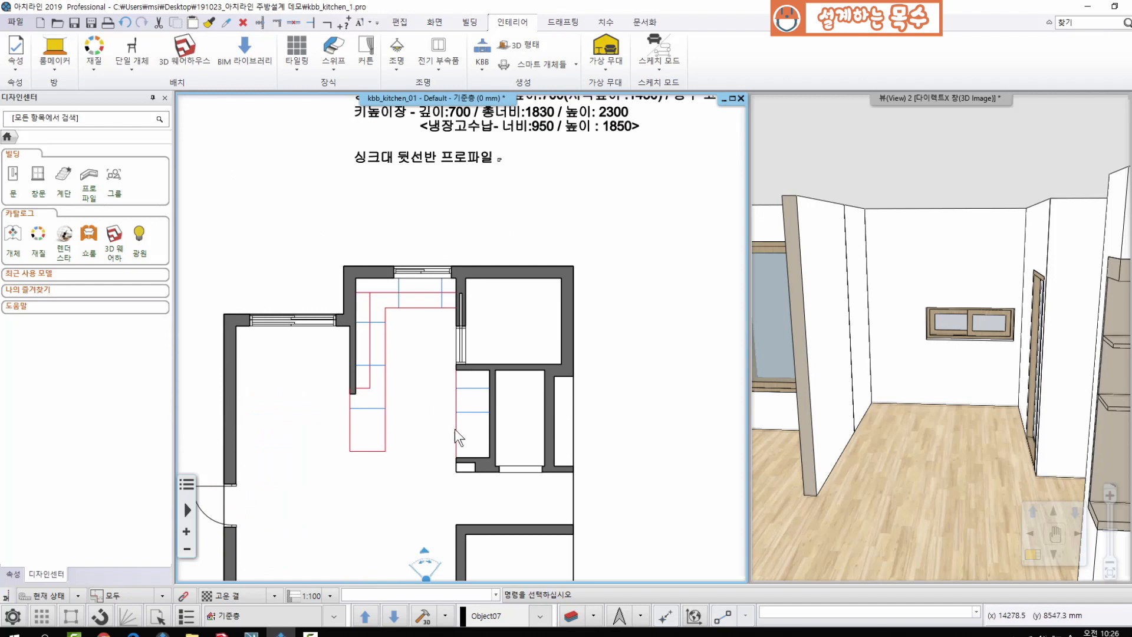
pyautogui.moveTo(520, 216); pyautogui.dragTo(521, 252, button='middle')
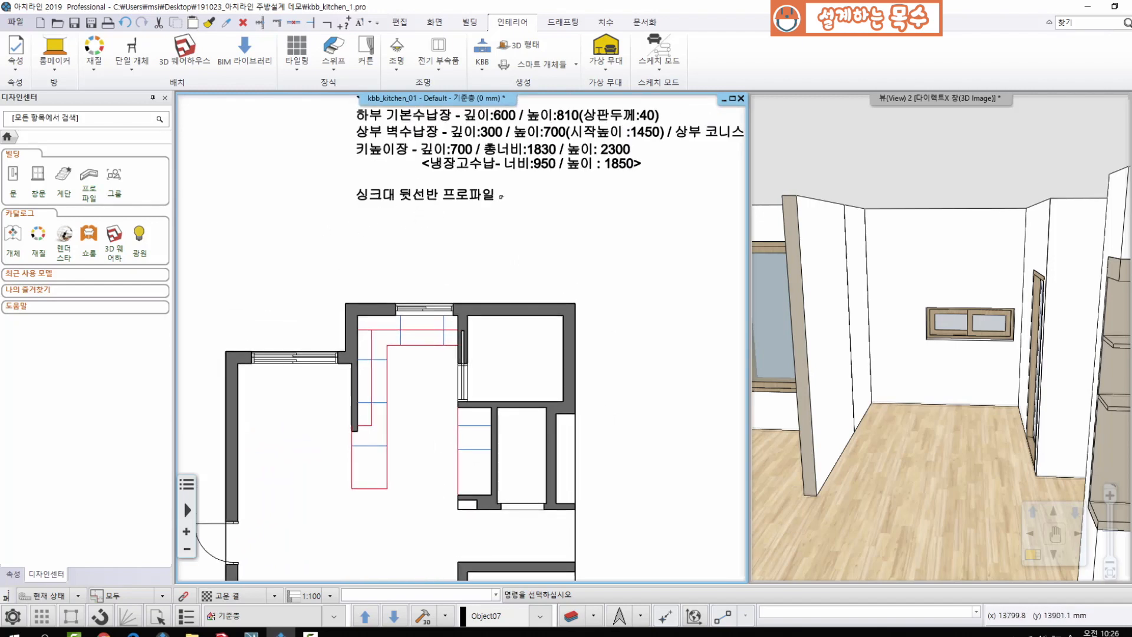
pyautogui.moveTo(432, 203); pyautogui.dragTo(435, 309, button='middle')
pyautogui.scroll(1, 443, 386)
pyautogui.moveTo(444, 386); pyautogui.dragTo(446, 295, button='middle')
pyautogui.scroll(3, 378, 447)
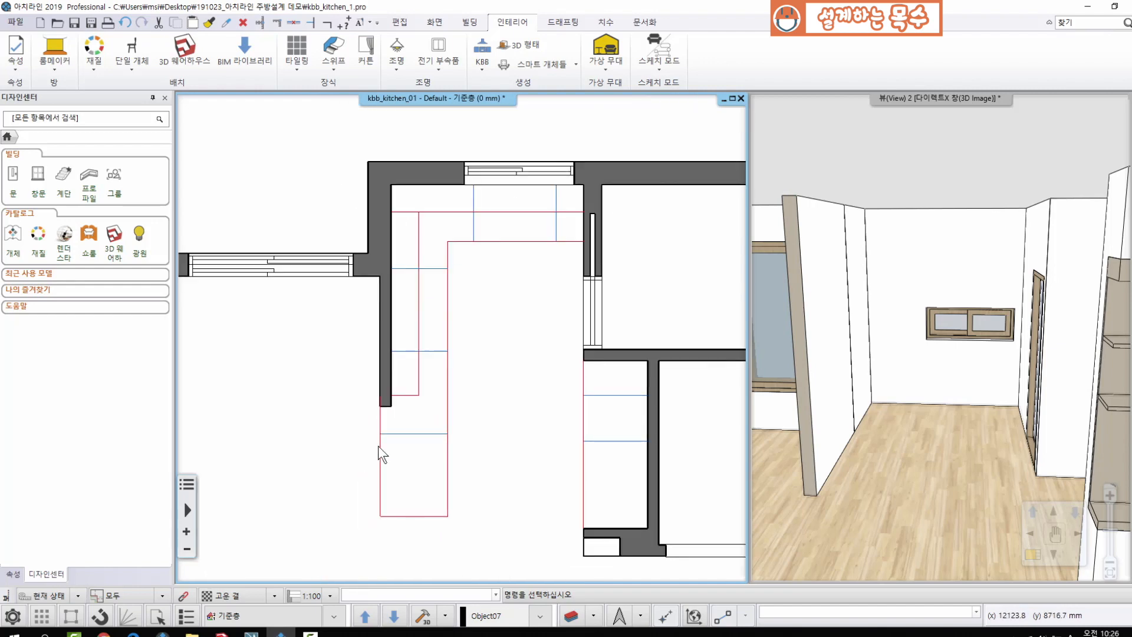
pyautogui.moveTo(474, 398); pyautogui.dragTo(458, 358, button='middle')
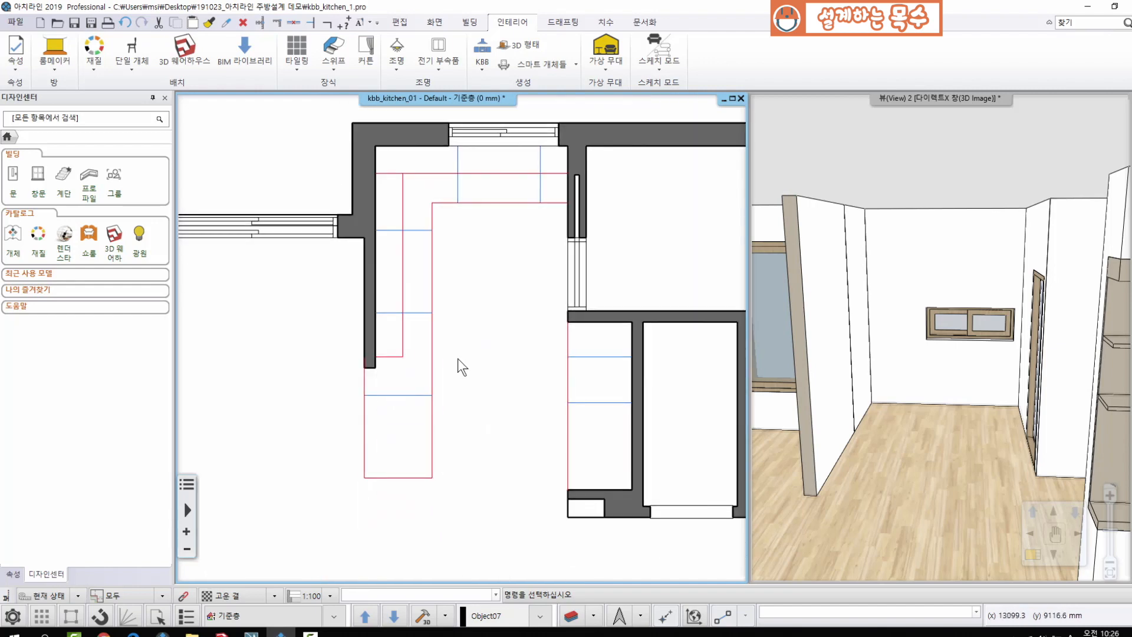
pyautogui.click(388, 313)
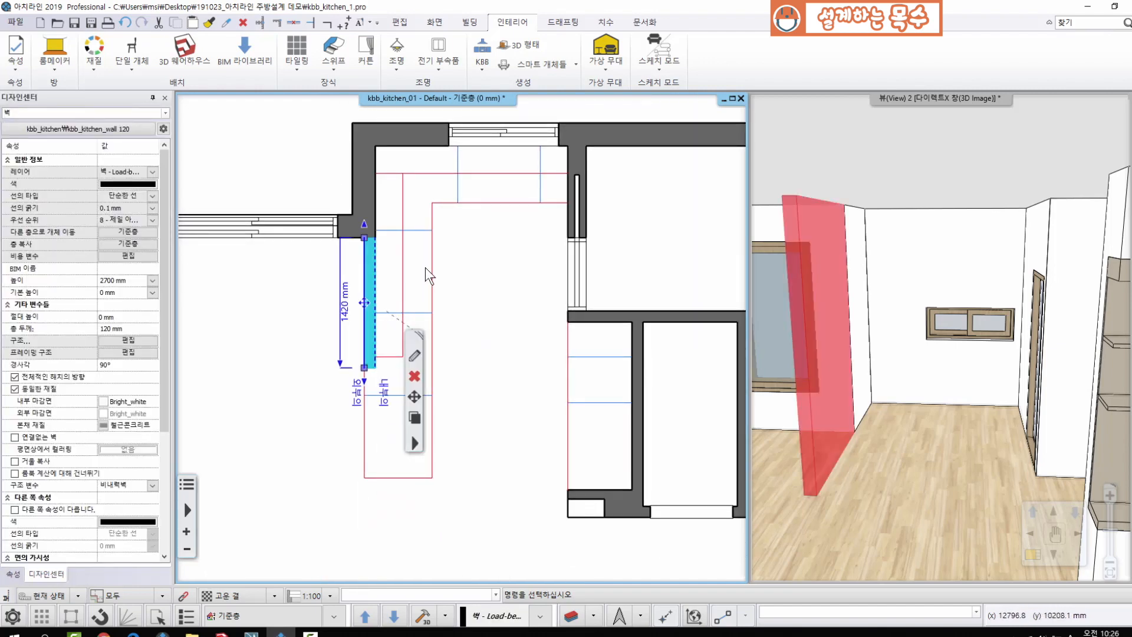
pyautogui.press('Escape')
pyautogui.scroll(1, 541, 433)
pyautogui.moveTo(537, 386); pyautogui.dragTo(559, 433, button='middle')
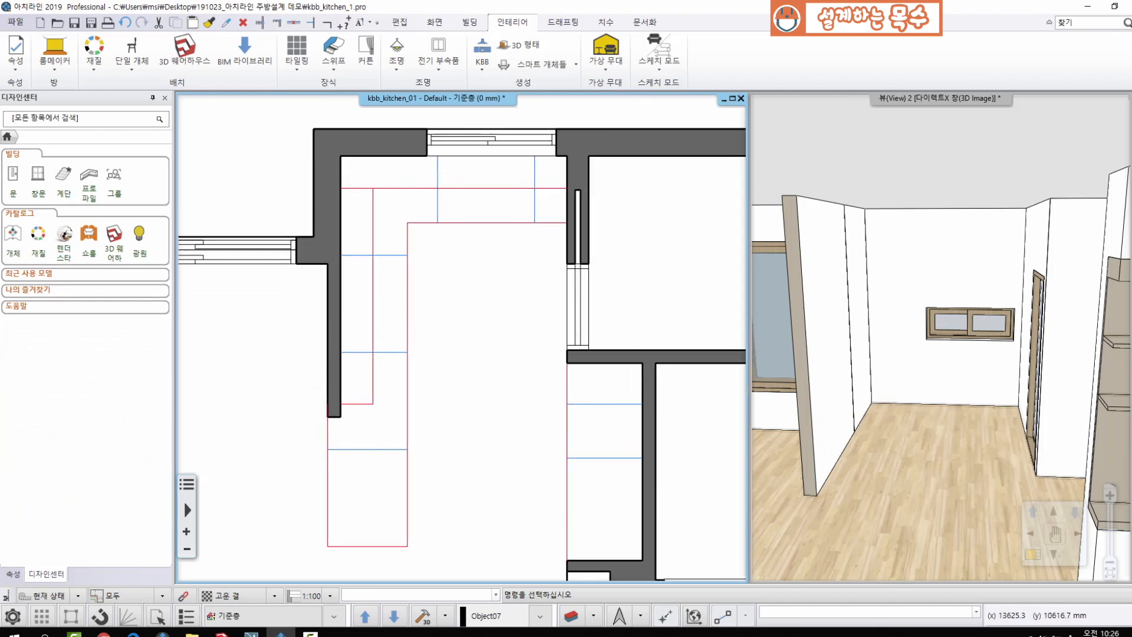
pyautogui.moveTo(487, 255); pyautogui.dragTo(442, 273, button='middle')
pyautogui.scroll(1, 963, 392)
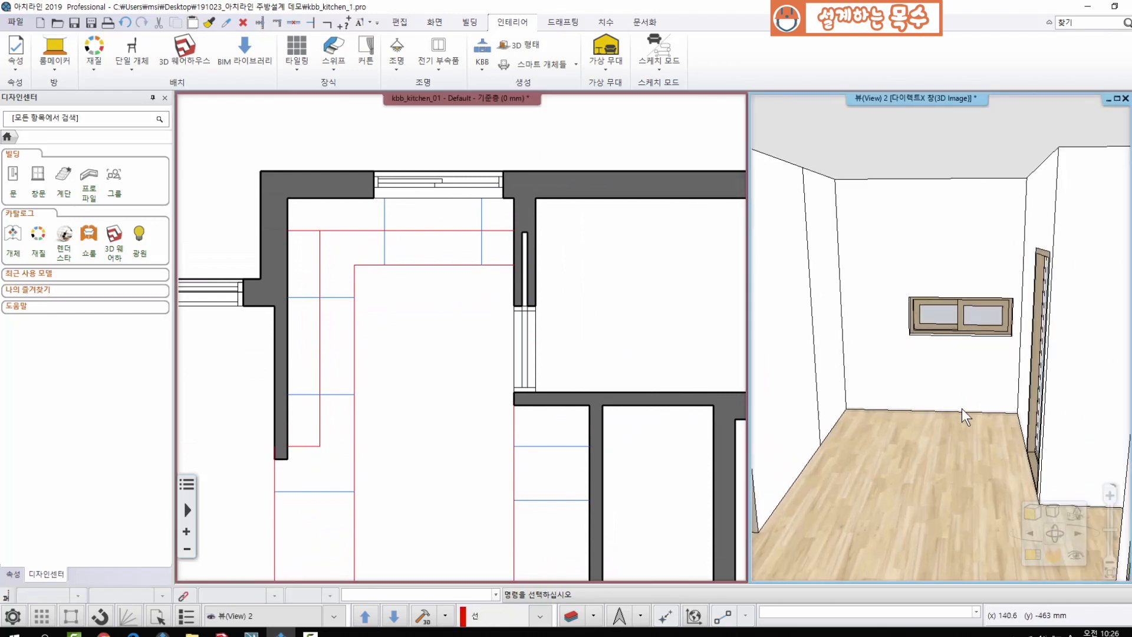
pyautogui.moveTo(962, 409); pyautogui.dragTo(991, 278, button='middle')
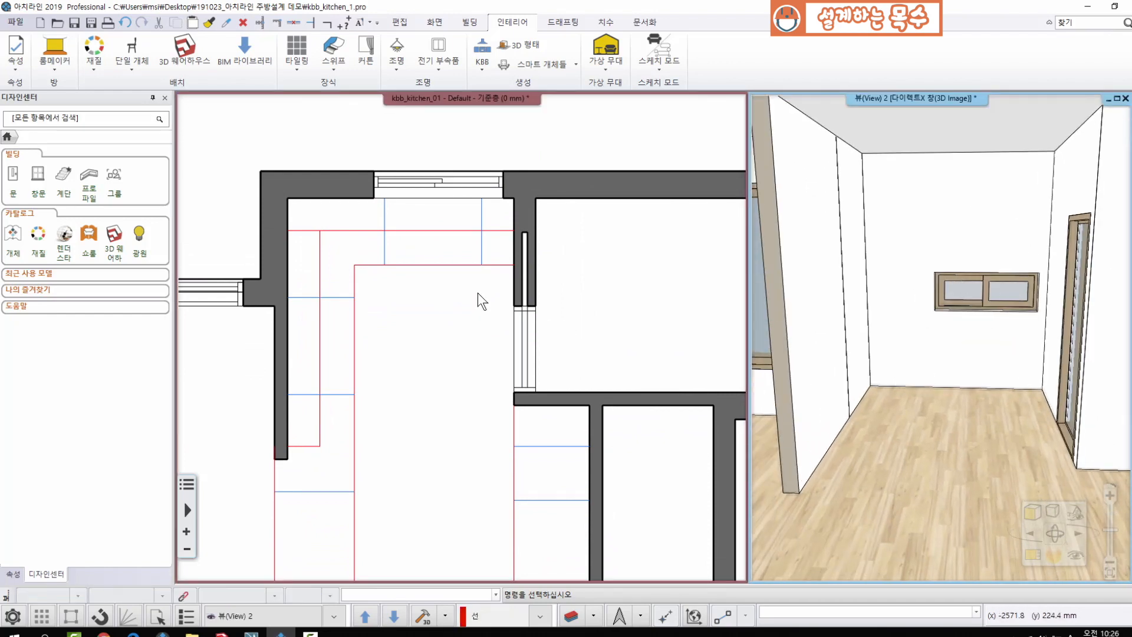
pyautogui.scroll(2, 481, 312)
pyautogui.moveTo(399, 296); pyautogui.dragTo(412, 370, button='middle')
pyautogui.scroll(1, 369, 329)
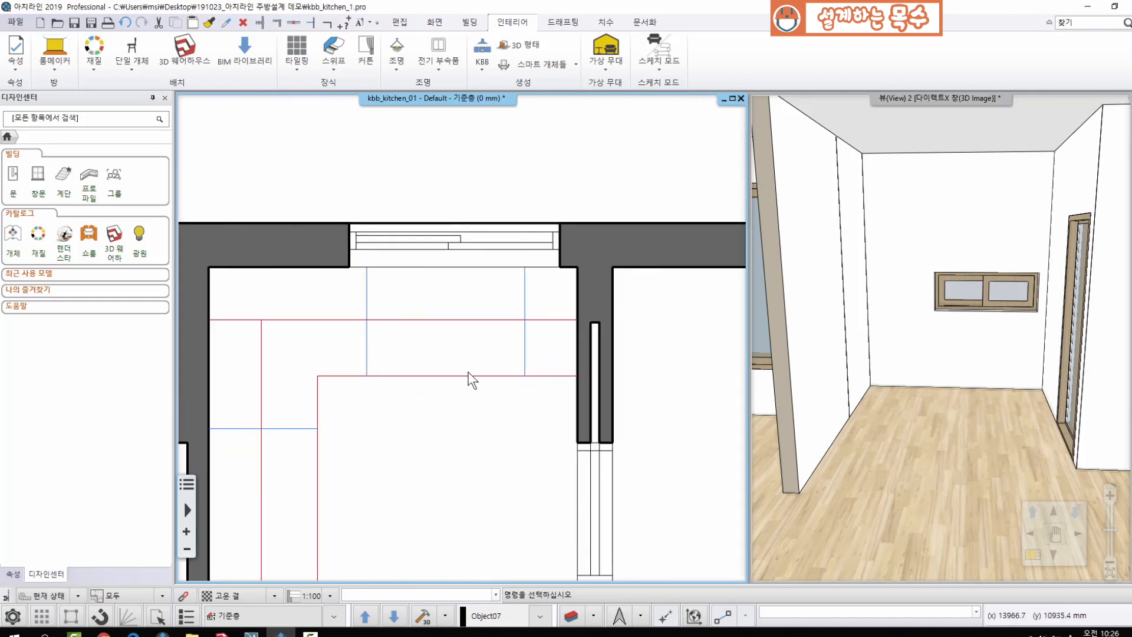
pyautogui.scroll(-4, 436, 353)
pyautogui.moveTo(438, 351); pyautogui.dragTo(398, 336, button='middle')
pyautogui.scroll(1, 407, 367)
pyautogui.moveTo(411, 374); pyautogui.dragTo(409, 354, button='middle')
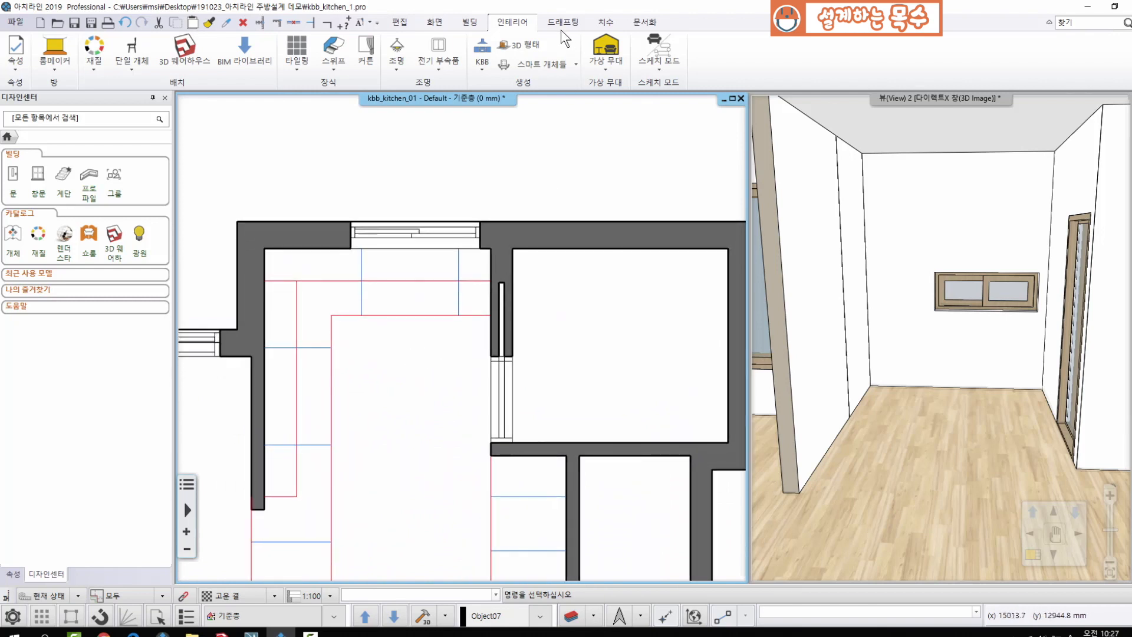
# Start a new KBB cabinet (수납장) and set its width to 900 mm.
pyautogui.click(482, 69)
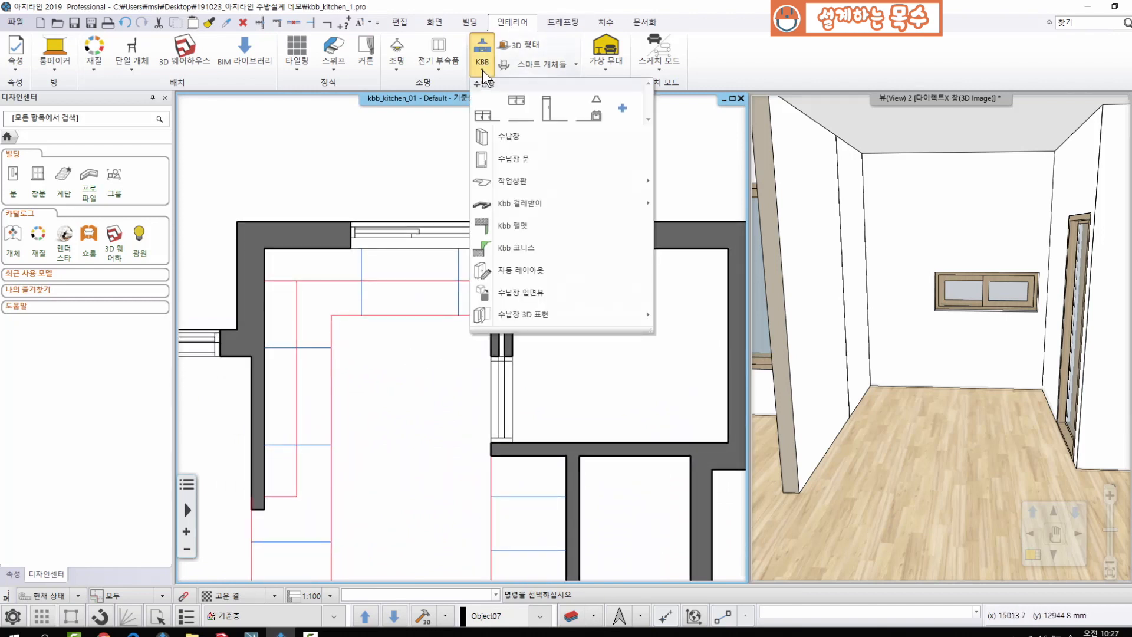
pyautogui.click(508, 137)
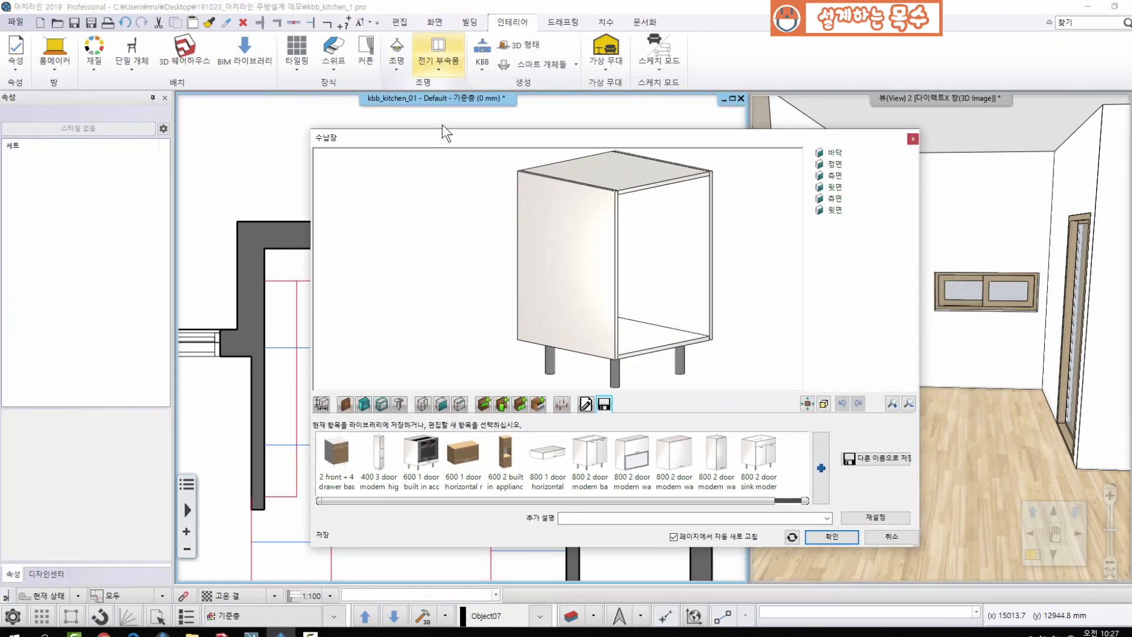
pyautogui.moveTo(442, 126); pyautogui.dragTo(411, 70)
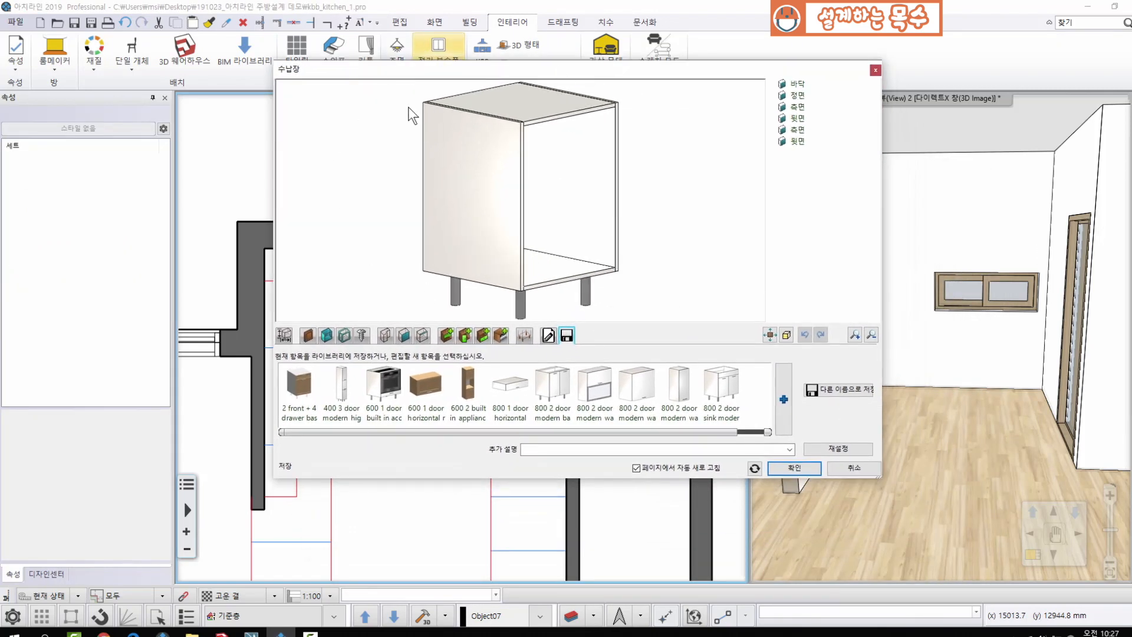
pyautogui.click(284, 335)
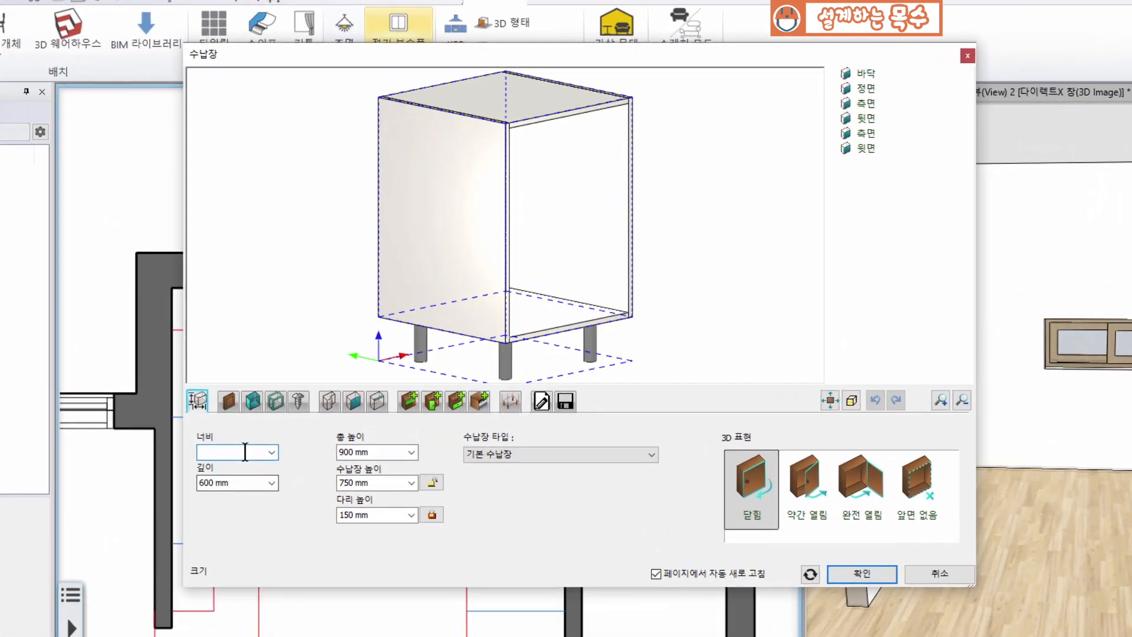
pyautogui.write('900')
pyautogui.press('Return')
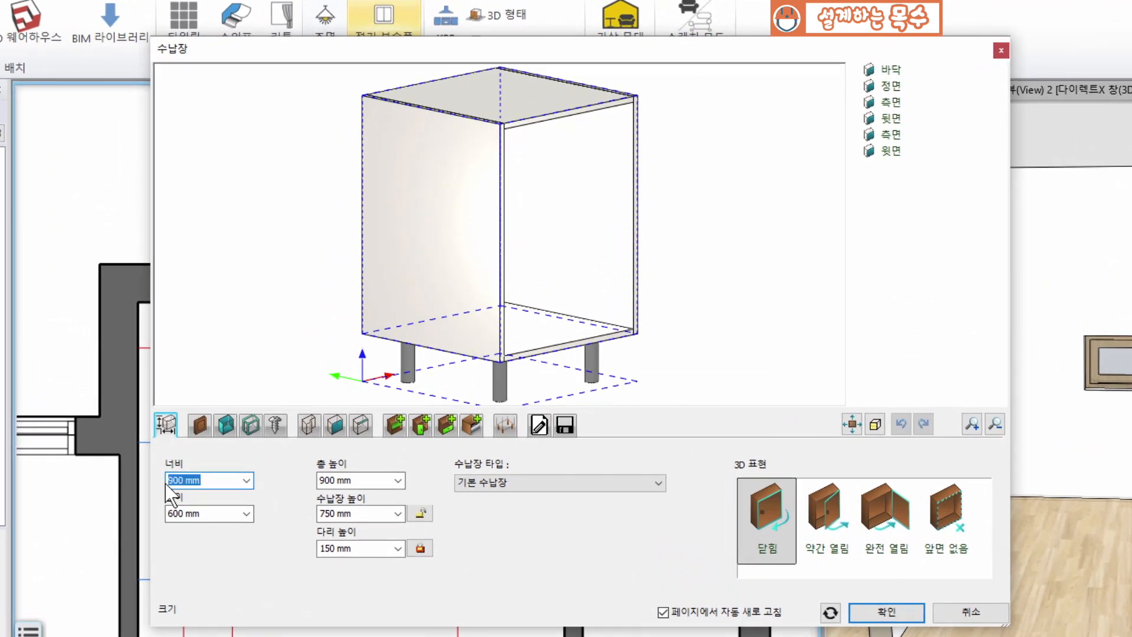
# Set the cabinet's total height to 810 mm and inspect its preview.
pyautogui.click(200, 513)
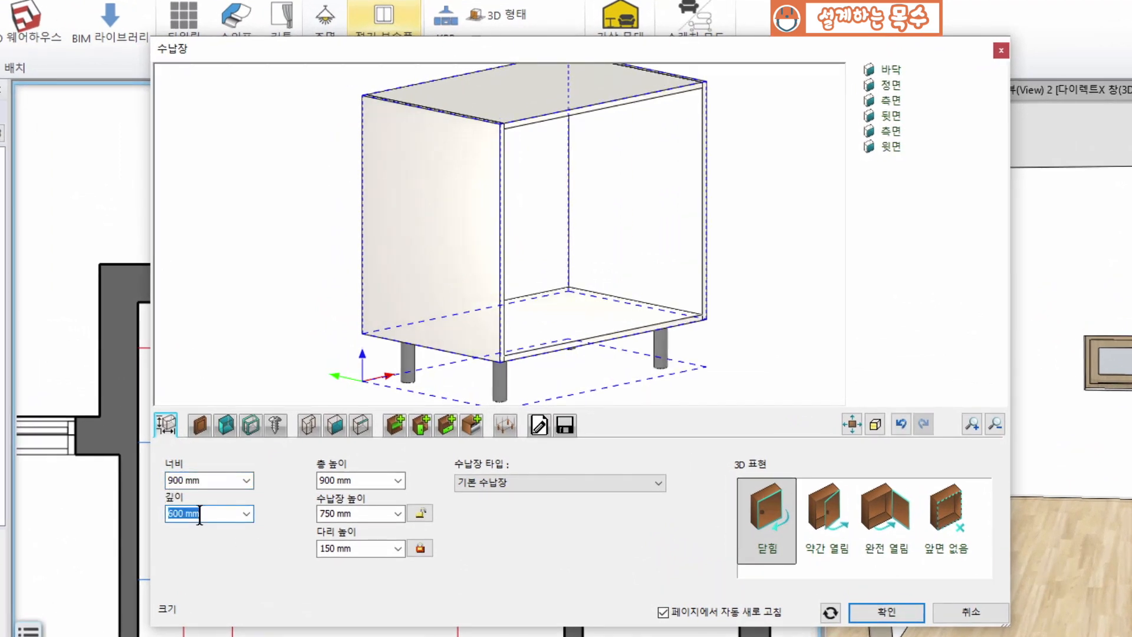
pyautogui.click(335, 479)
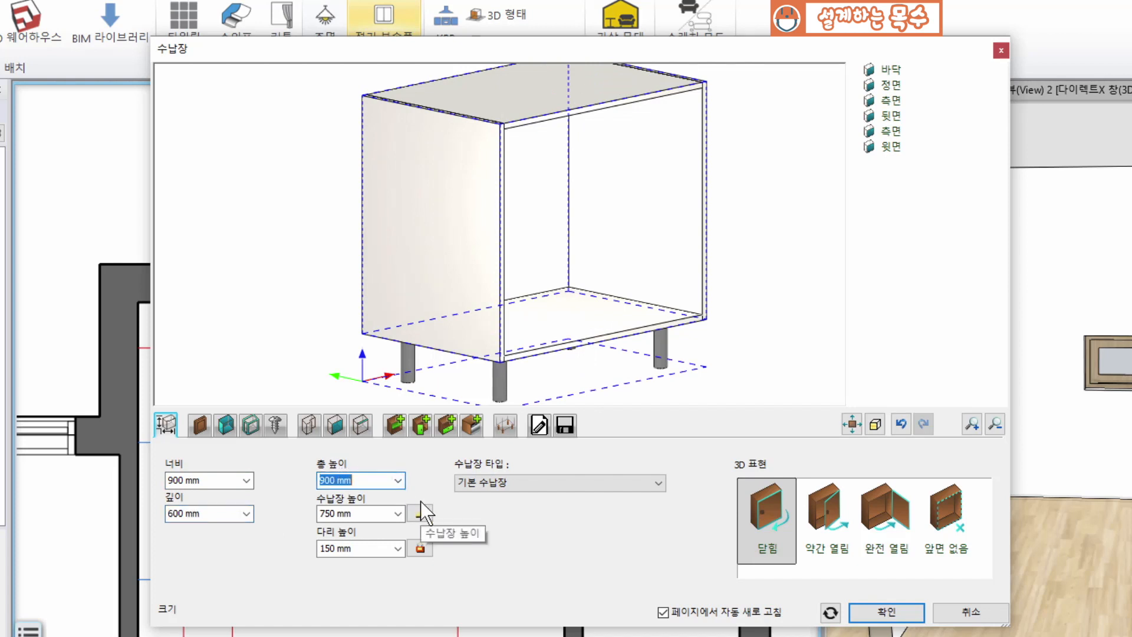
pyautogui.write('810')
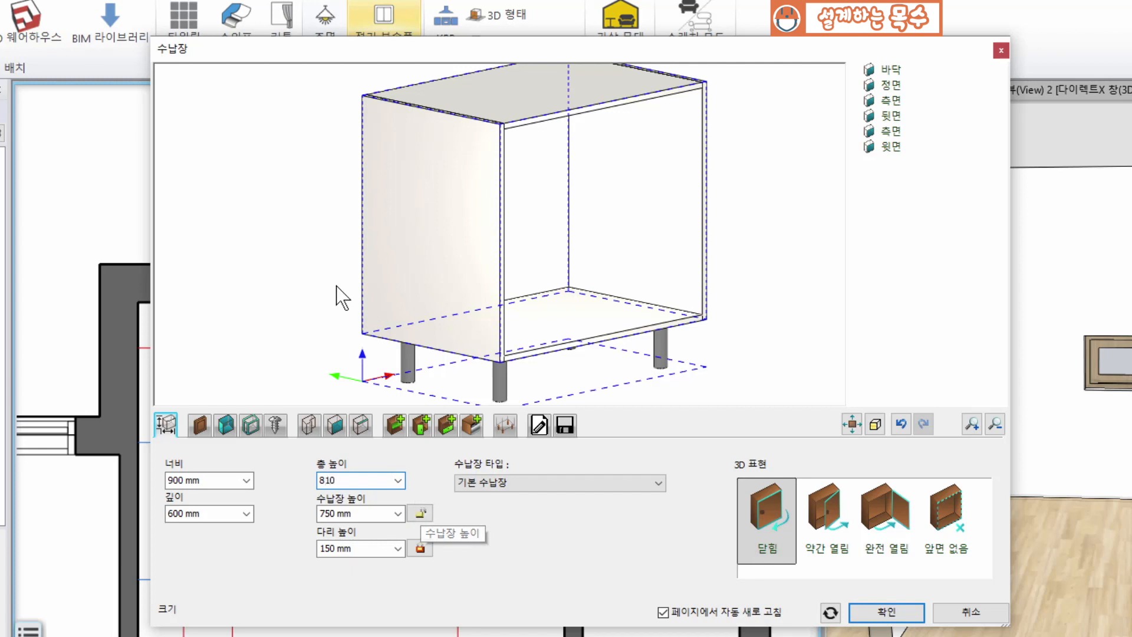
pyautogui.click(336, 285)
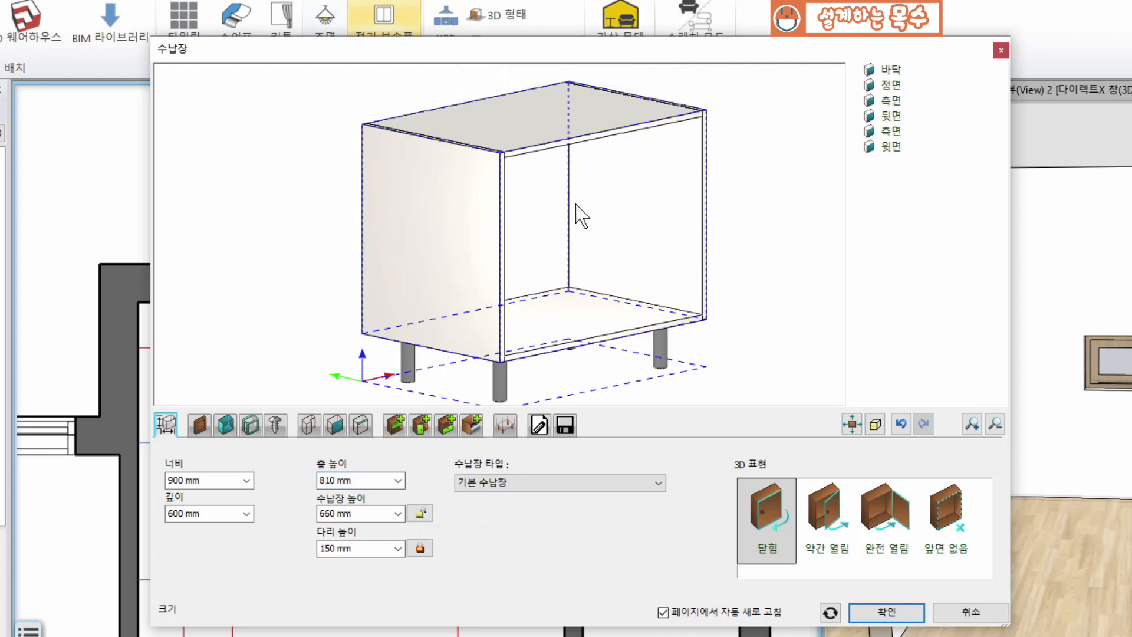
pyautogui.moveTo(546, 238); pyautogui.dragTo(495, 248)
pyautogui.scroll(-2, 521, 241)
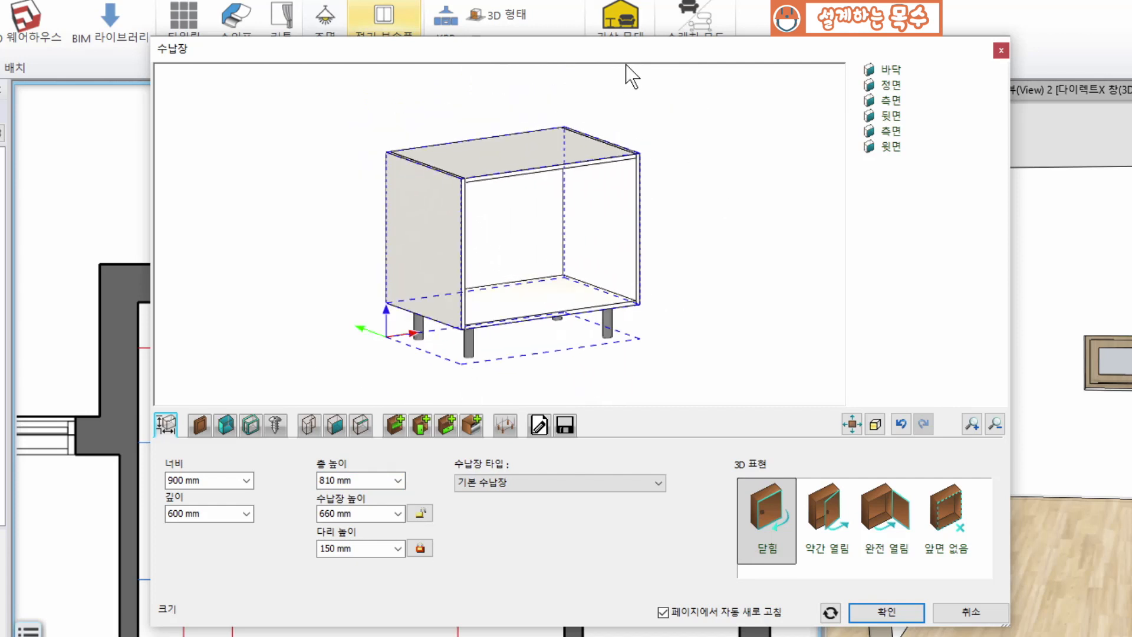
pyautogui.moveTo(612, 51); pyautogui.dragTo(588, 32)
pyautogui.moveTo(481, 177); pyautogui.dragTo(516, 245)
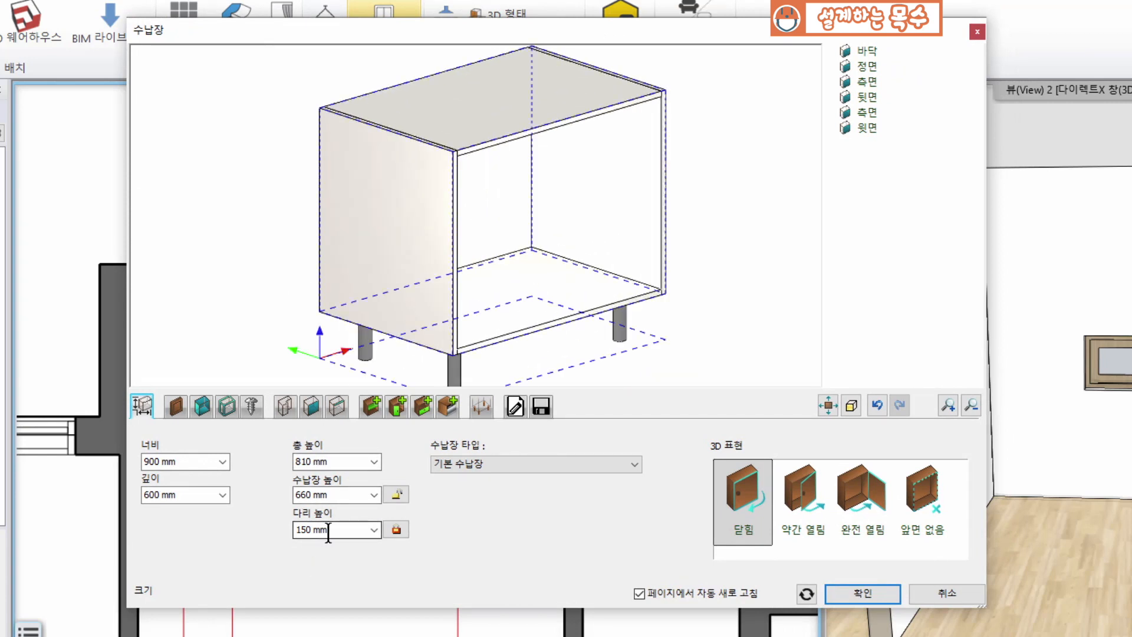
# Check the cabinet's leg height, its lock option and the legs in the preview.
pyautogui.click(352, 539)
pyautogui.click(353, 535)
pyautogui.moveTo(443, 45); pyautogui.dragTo(432, 36)
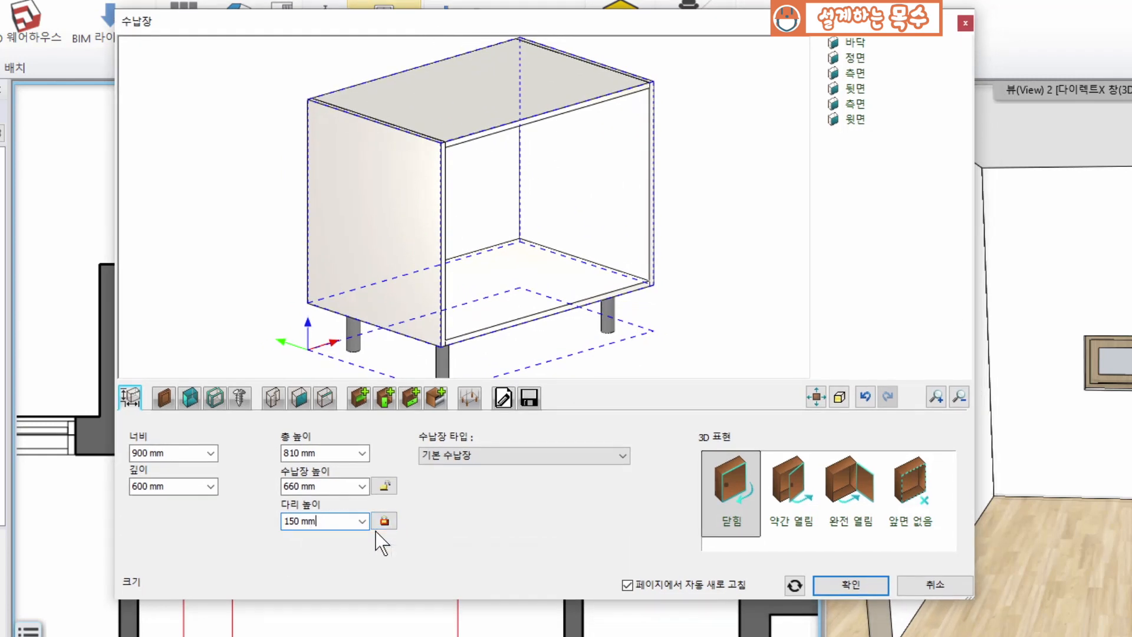
pyautogui.moveTo(412, 317); pyautogui.dragTo(415, 272, button='middle')
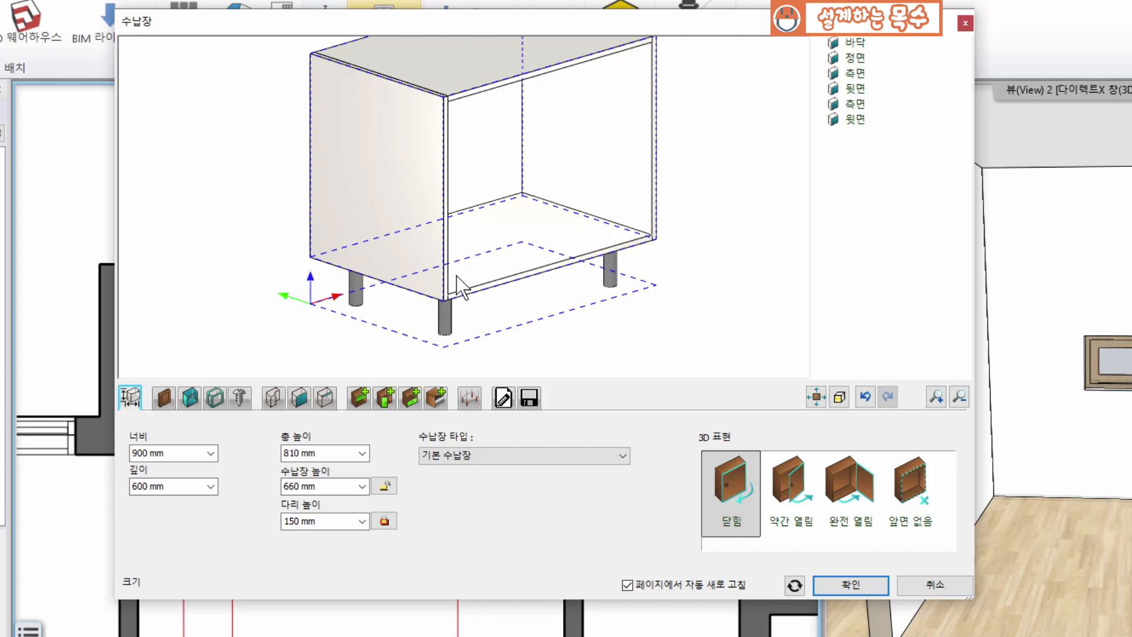
pyautogui.click(338, 521)
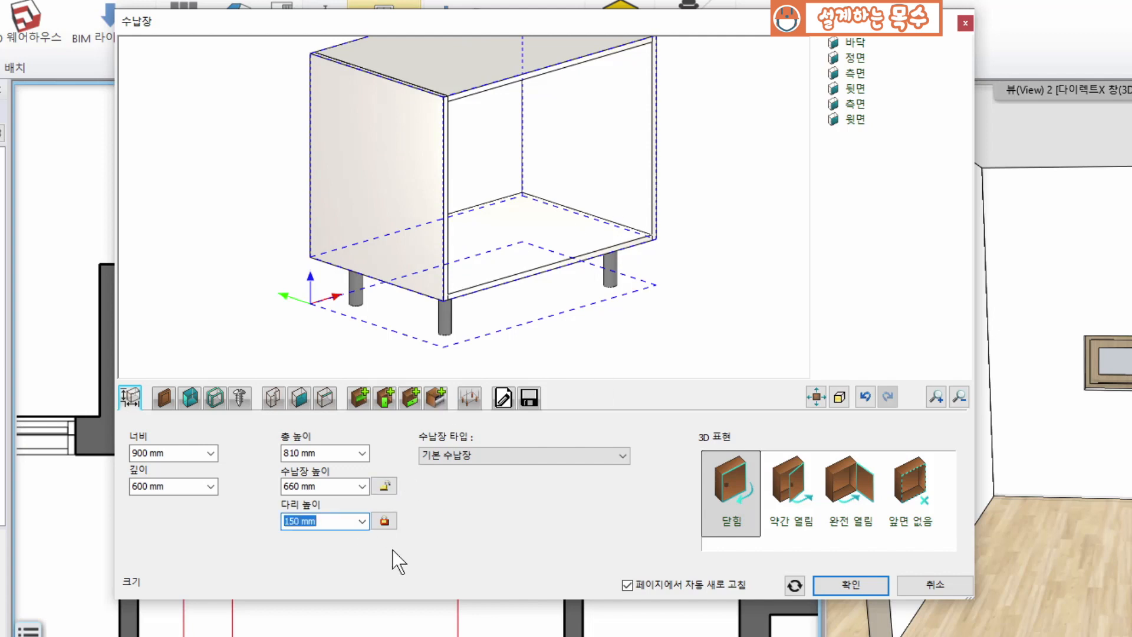
pyautogui.click(384, 522)
pyautogui.moveTo(448, 345); pyautogui.dragTo(482, 340, button='middle')
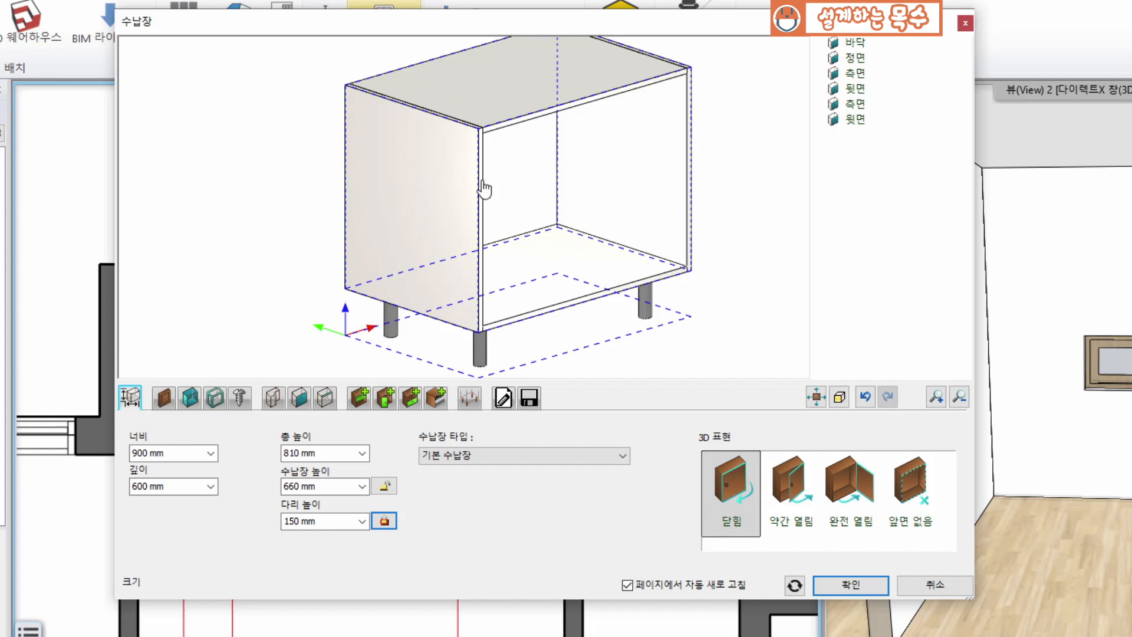
# Review the available cabinet types and choose 기본 수납장 (base cabinet).
pyautogui.click(465, 459)
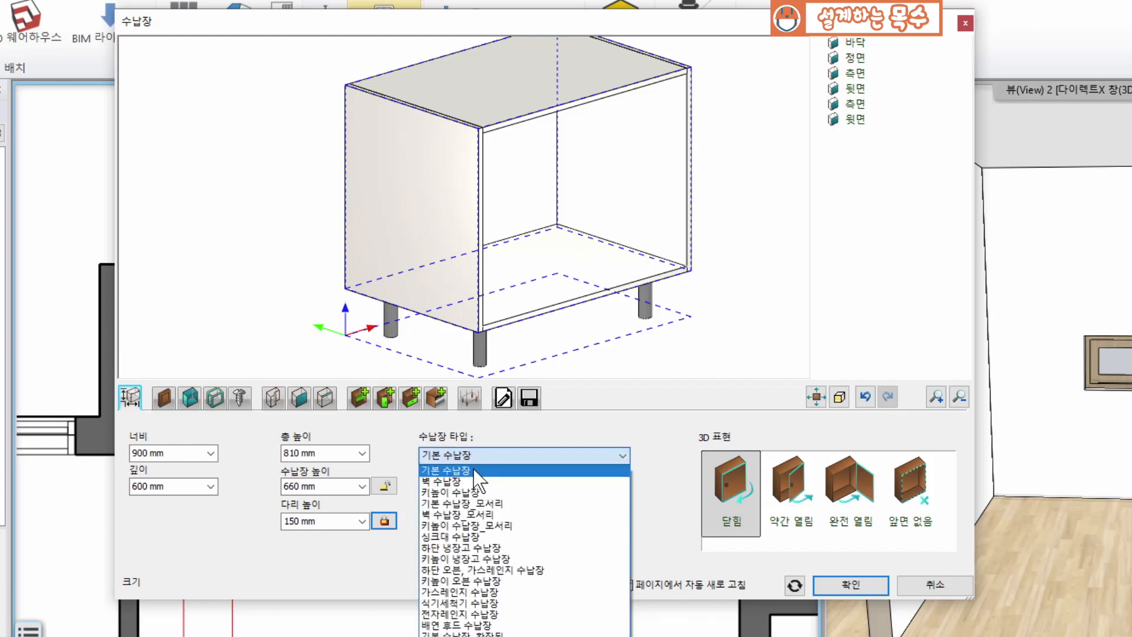
pyautogui.click(474, 470)
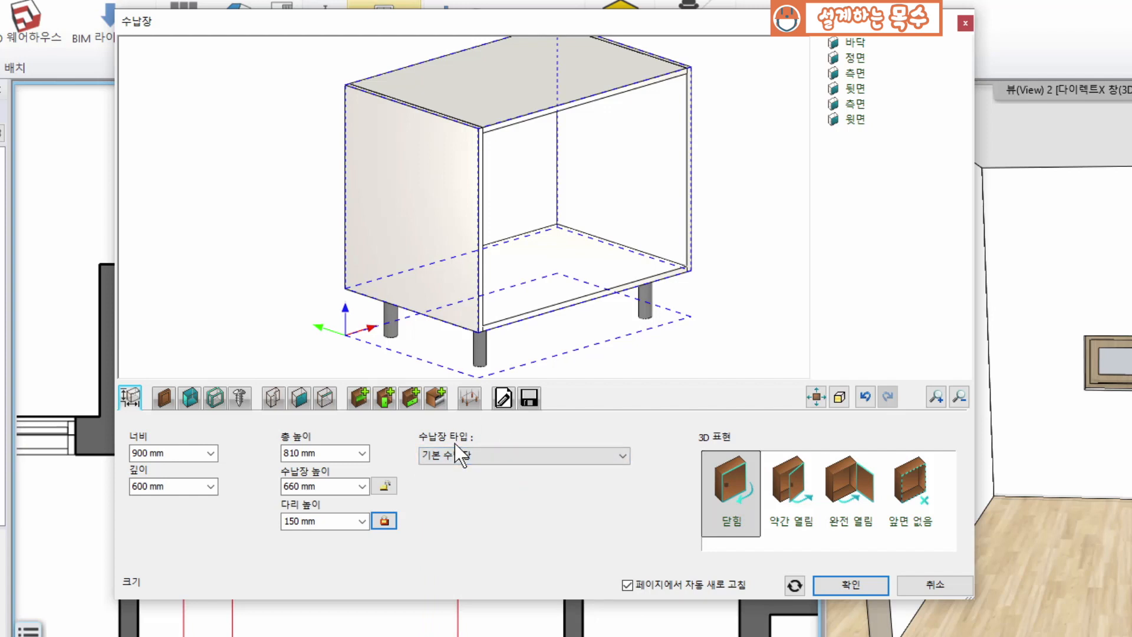
pyautogui.click(462, 458)
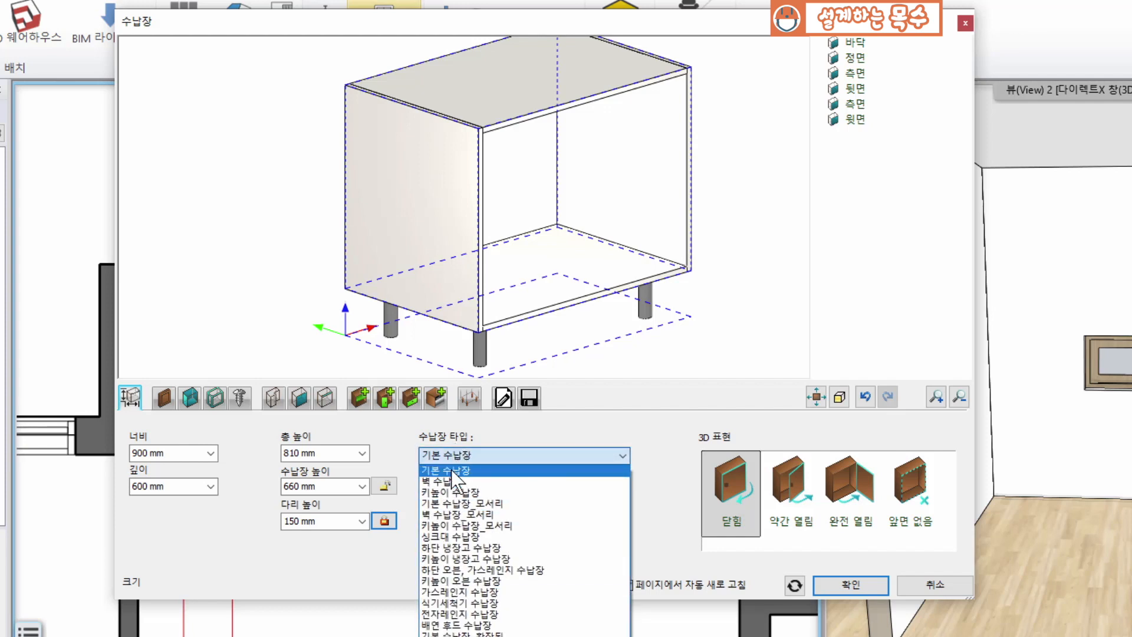
pyautogui.click(451, 469)
pyautogui.click(471, 459)
pyautogui.click(524, 441)
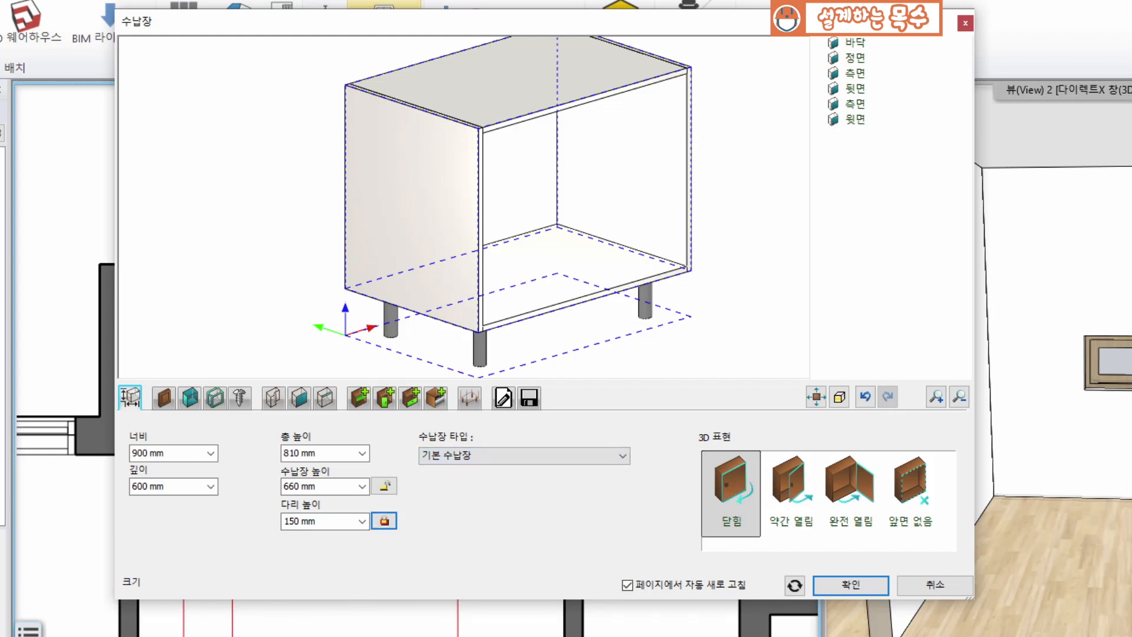
# Choose WS front drop cloth as the cabinet's default door front.
pyautogui.click(164, 398)
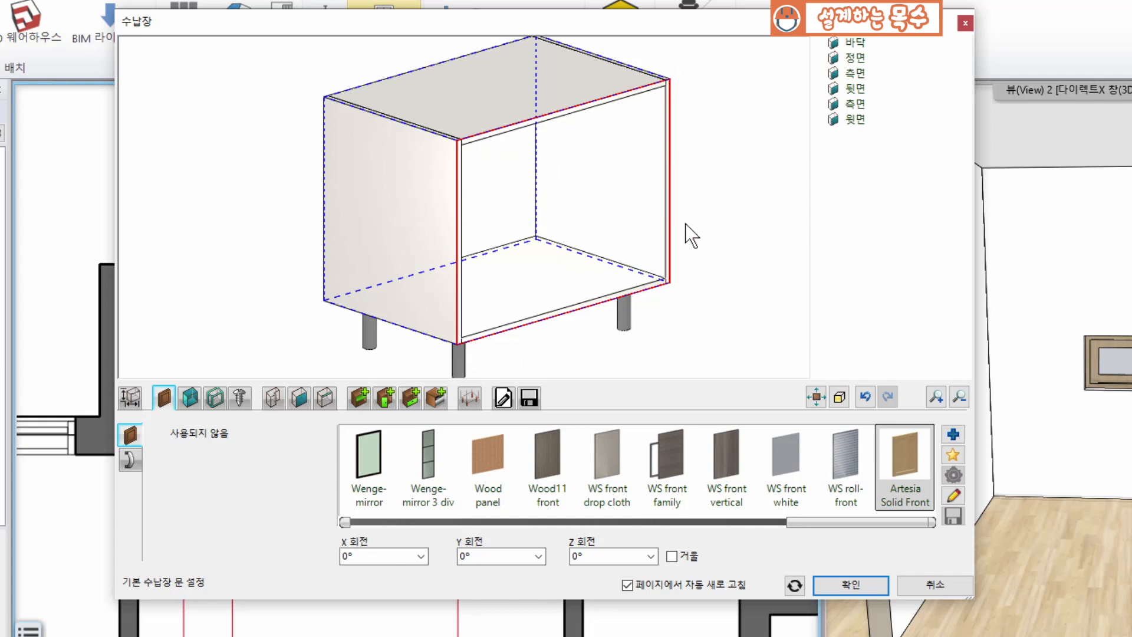
pyautogui.moveTo(685, 224); pyautogui.dragTo(661, 225, button='middle')
pyautogui.click(607, 453)
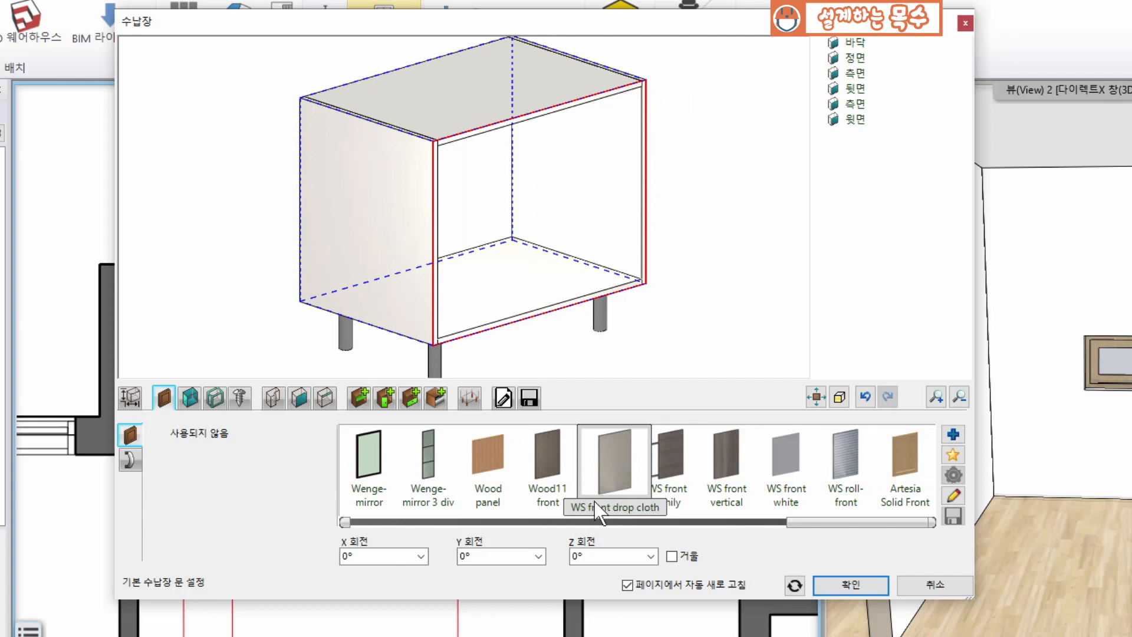
# Open the WS front drop cloth door for editing, check its thickness and library entry, and return to the cabinet settings.
pyautogui.doubleClick(615, 439)
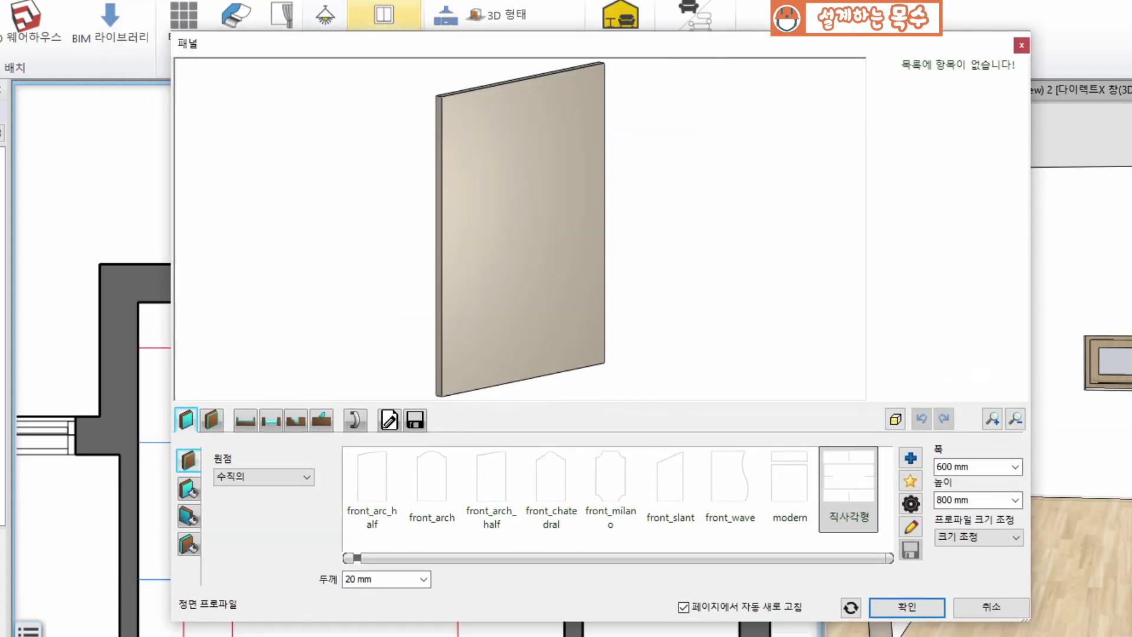
pyautogui.click(392, 580)
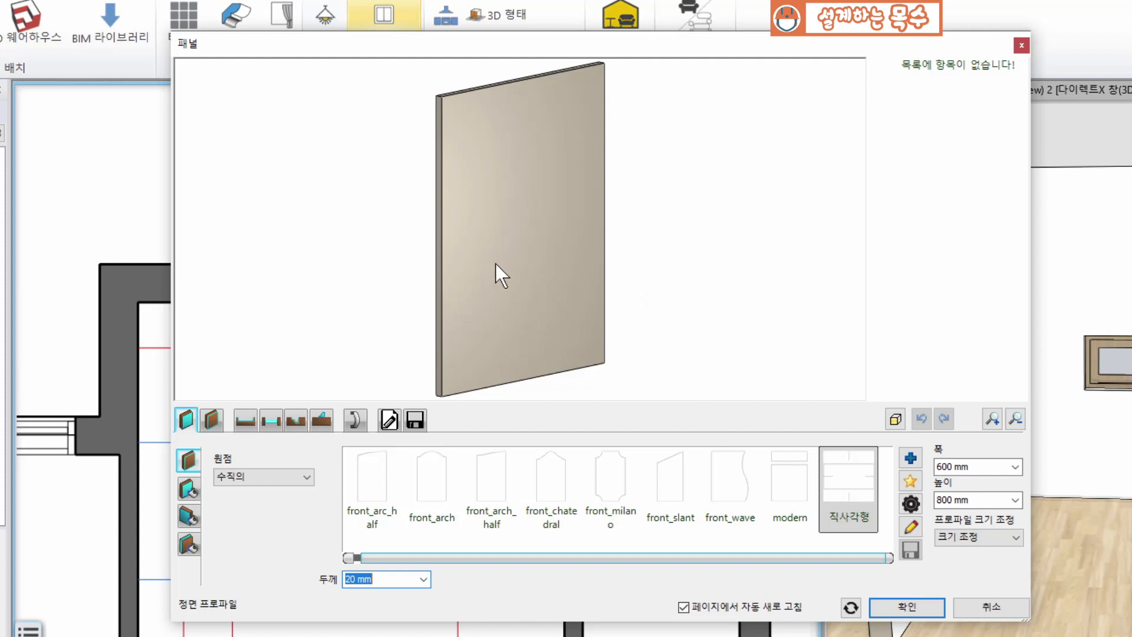
pyautogui.click(420, 421)
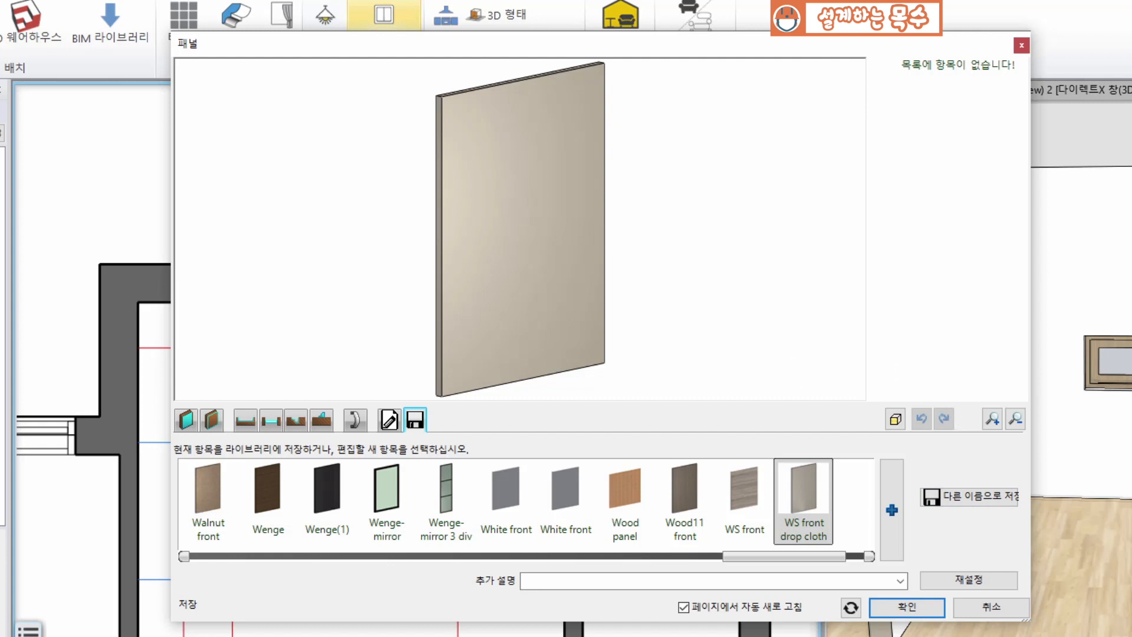
pyautogui.click(939, 608)
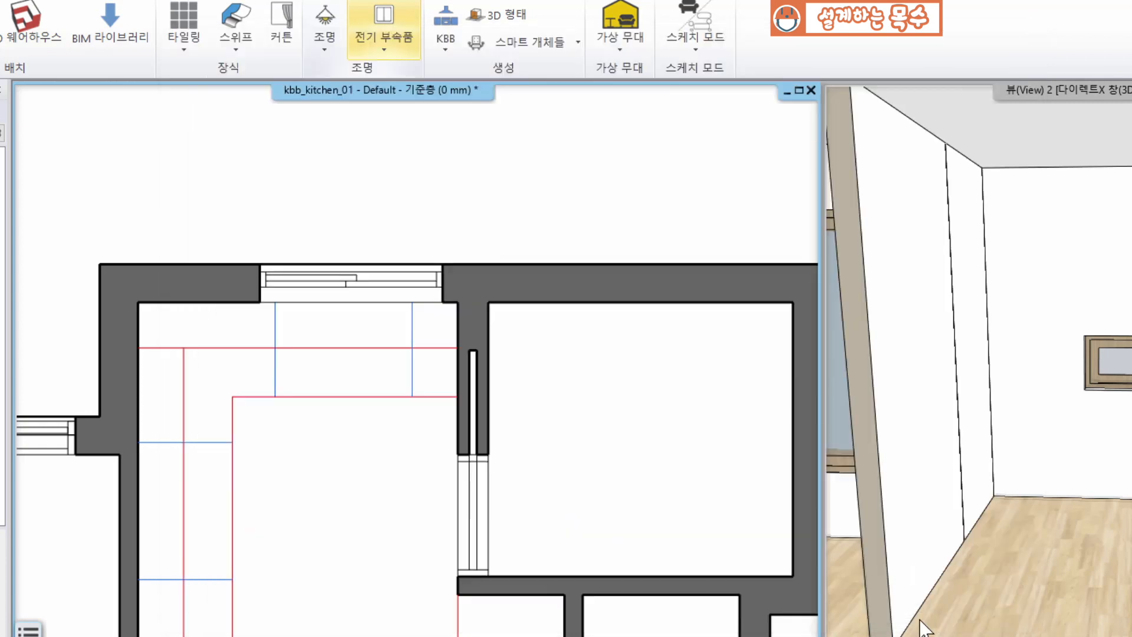
pyautogui.doubleClick(348, 329)
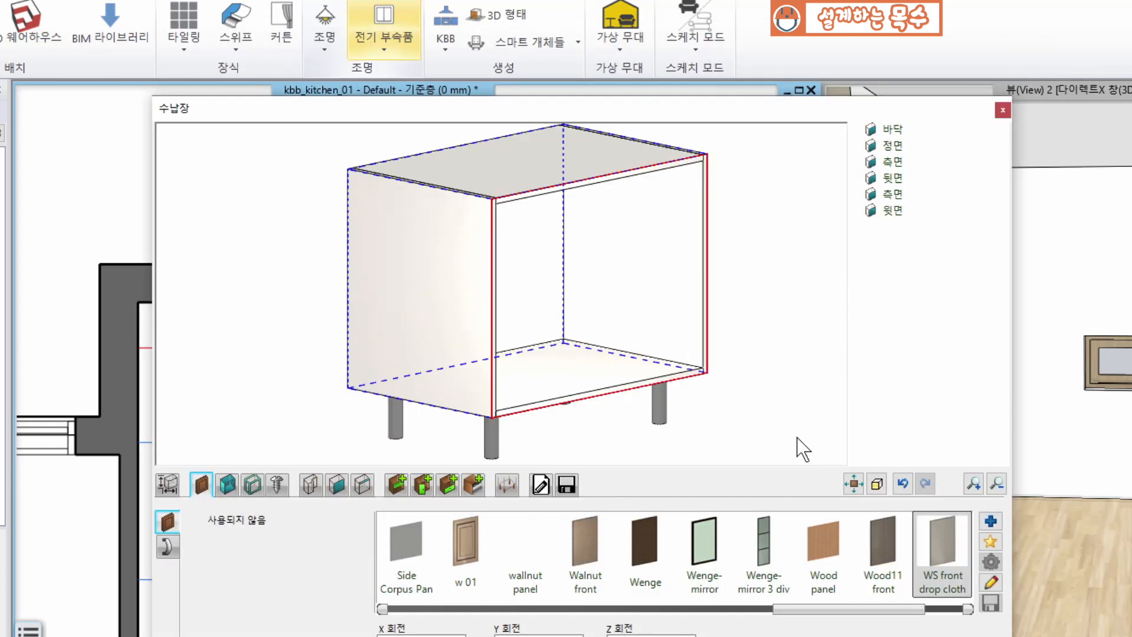
# Review the default door handle settings and the Side Corpus Panel used for the cabinet's sides.
pyautogui.click(165, 553)
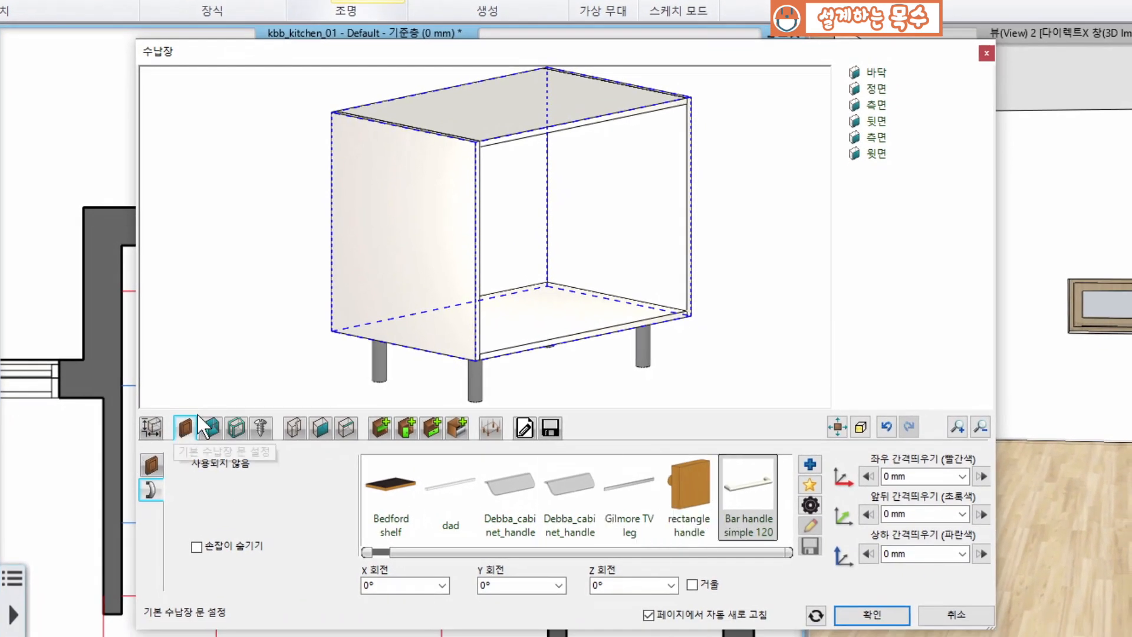
pyautogui.click(154, 464)
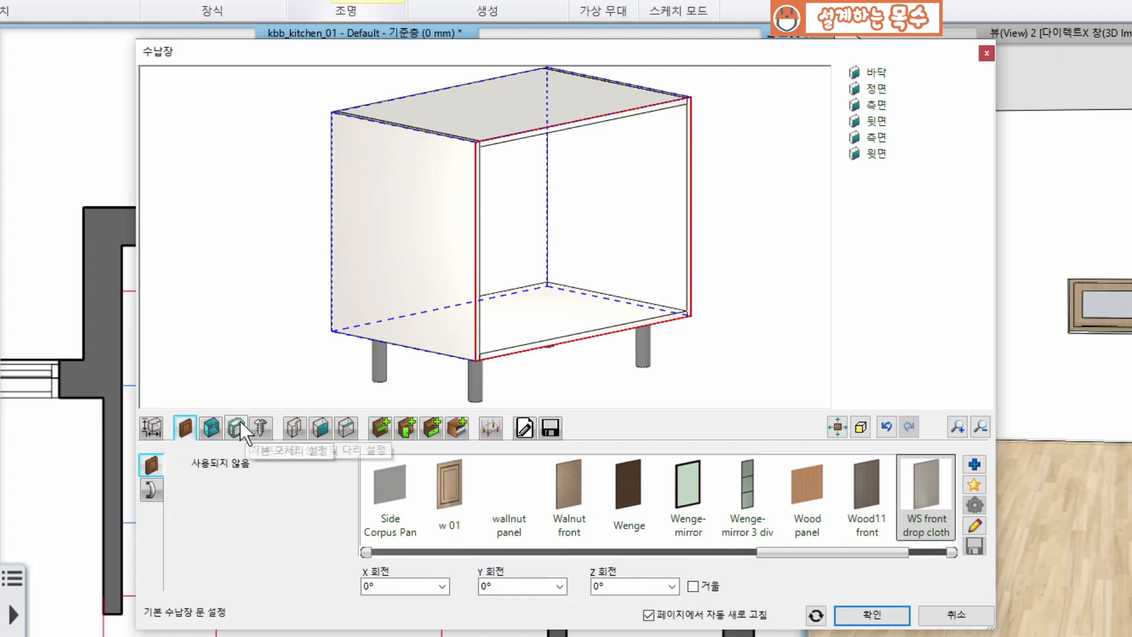
pyautogui.click(205, 427)
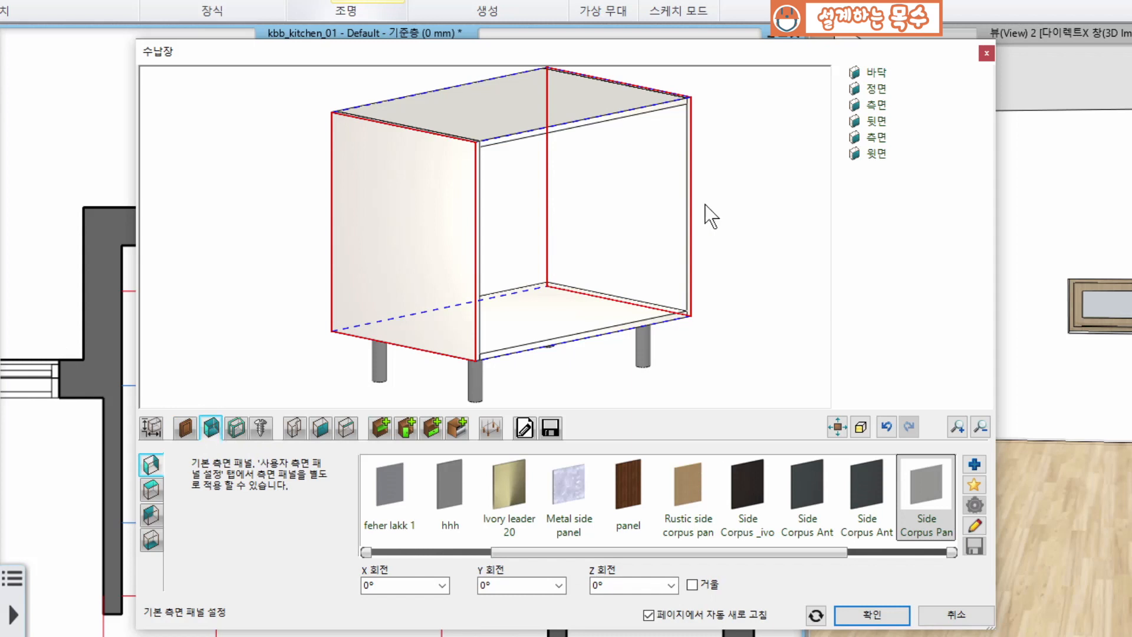
pyautogui.moveTo(566, 272)
pyautogui.mouseDown()
pyautogui.moveTo(613, 295)
pyautogui.moveTo(571, 291)
pyautogui.mouseUp()
pyautogui.moveTo(607, 247); pyautogui.dragTo(569, 306)
pyautogui.scroll(3, 479, 246)
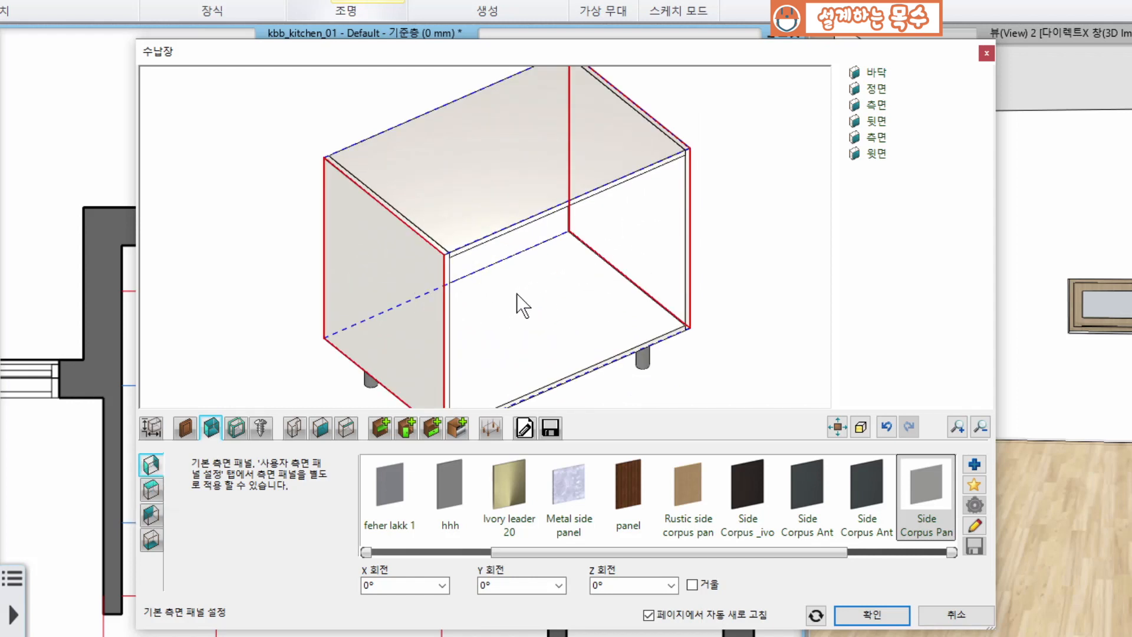
pyautogui.scroll(-2, 480, 300)
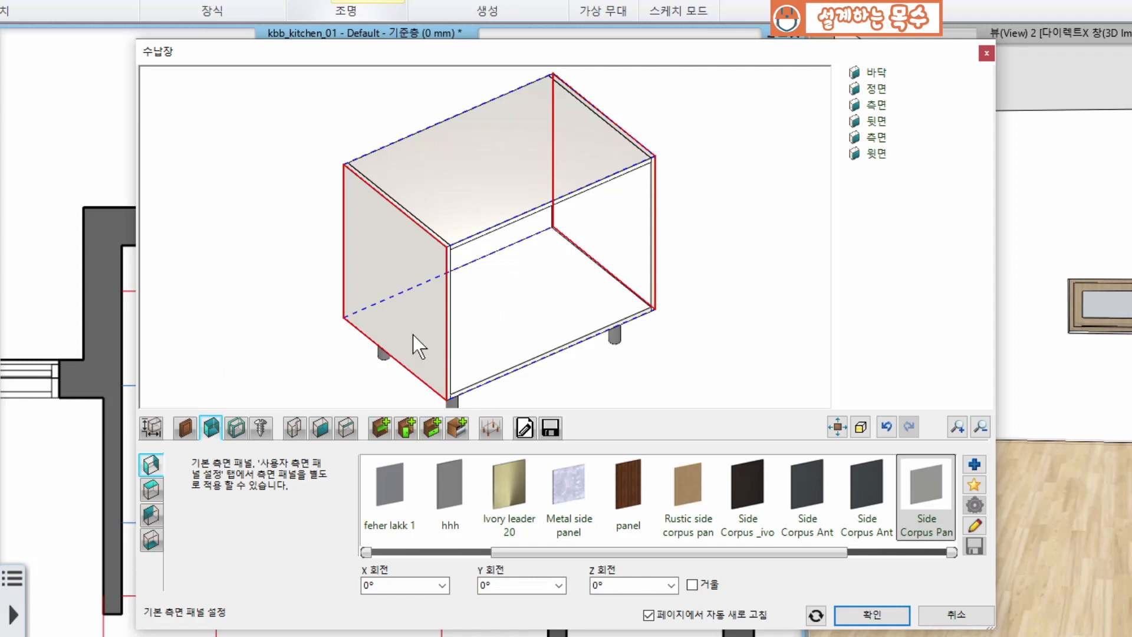
pyautogui.moveTo(566, 284); pyautogui.dragTo(558, 278, button='middle')
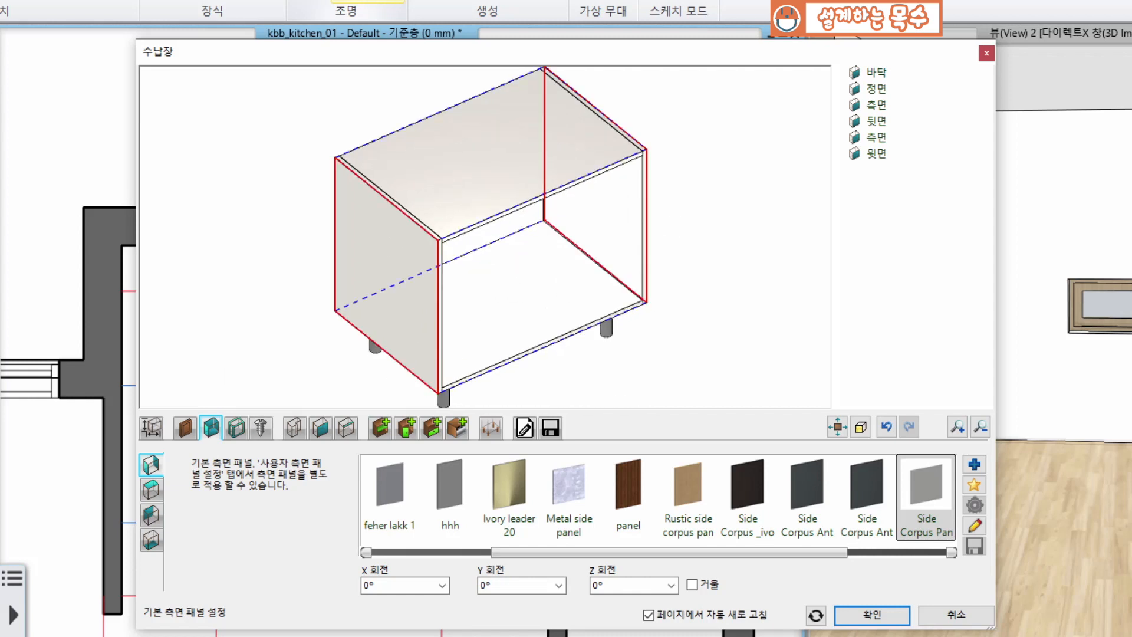
pyautogui.moveTo(927, 502)
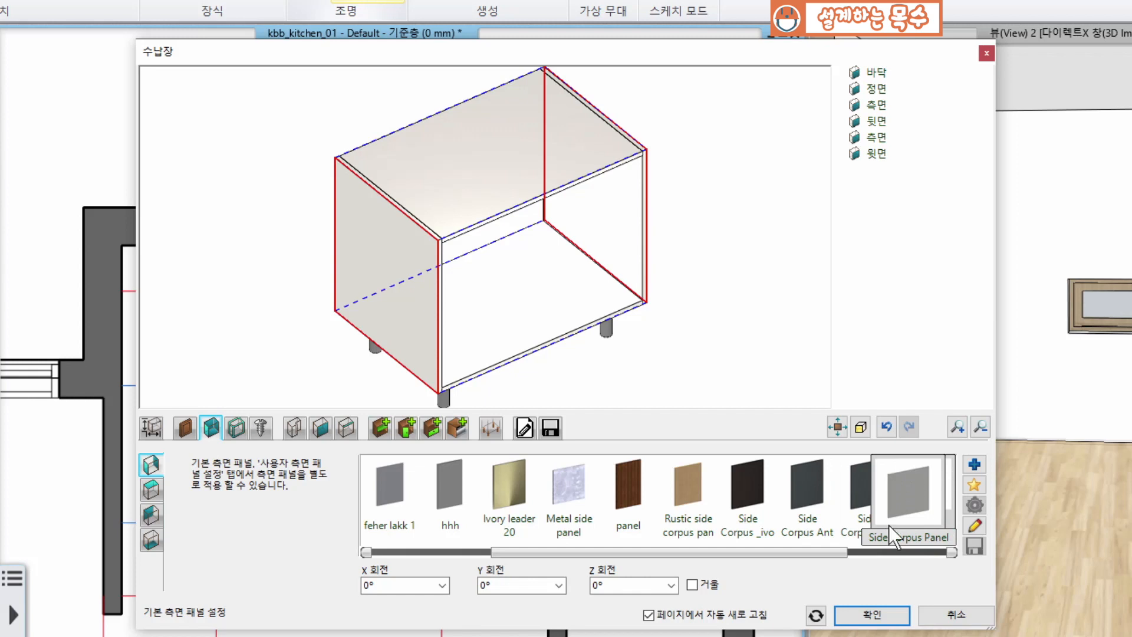
# Stop the top panel from using the side panel setting and assign Sink Corpus Panel to it after comparing it with Top Corpus Panel.
pyautogui.click(151, 490)
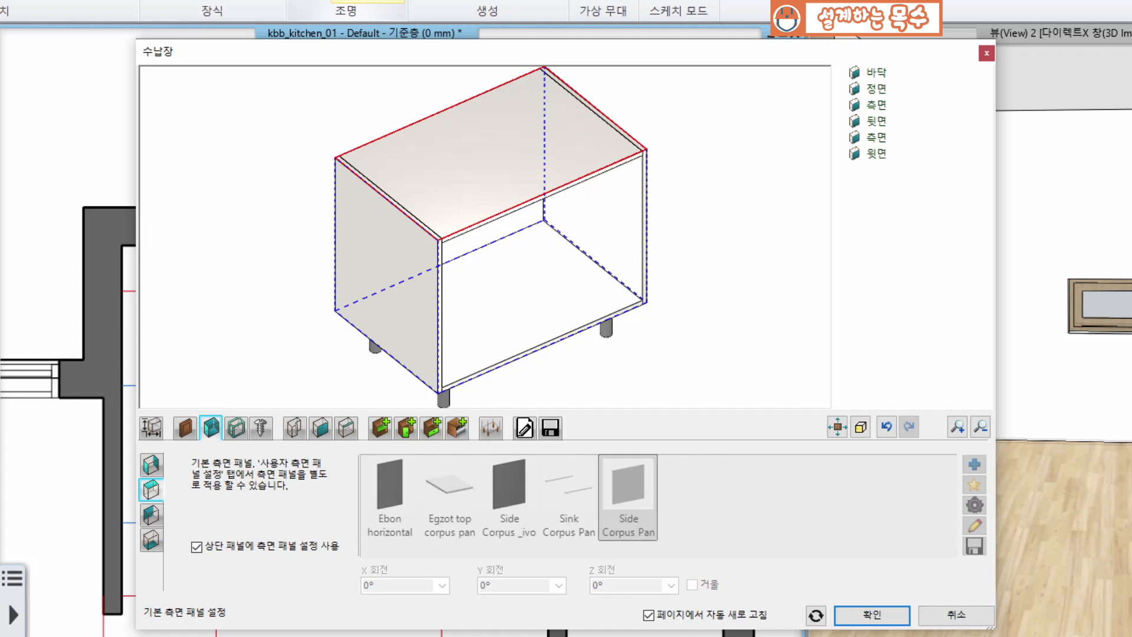
pyautogui.moveTo(558, 181); pyautogui.dragTo(583, 192, button='middle')
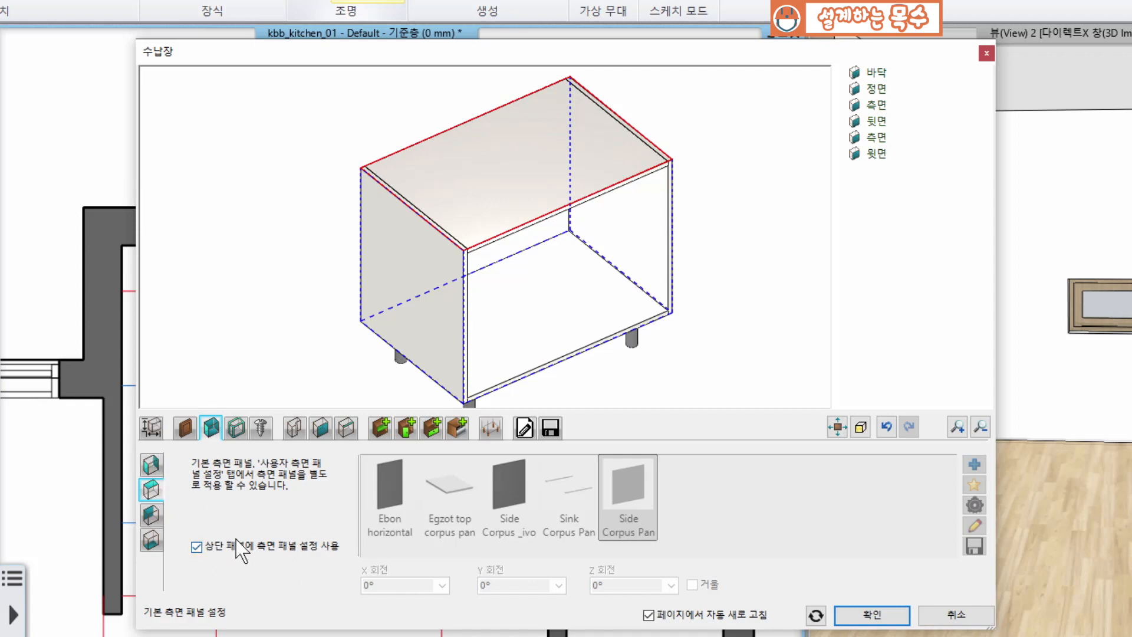
pyautogui.click(199, 550)
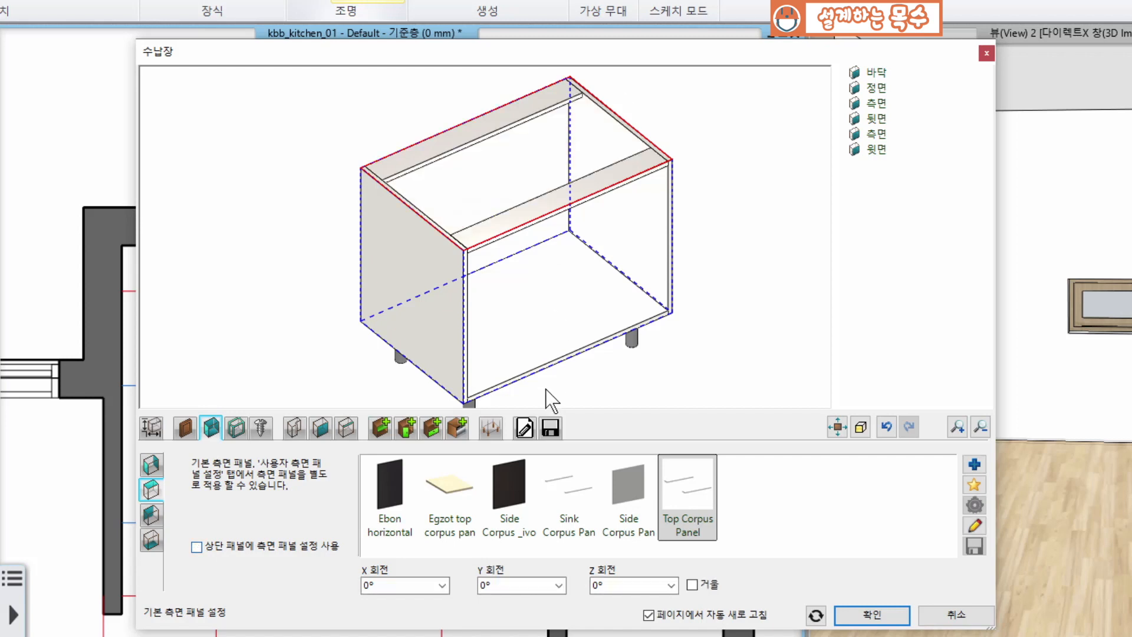
pyautogui.click(571, 490)
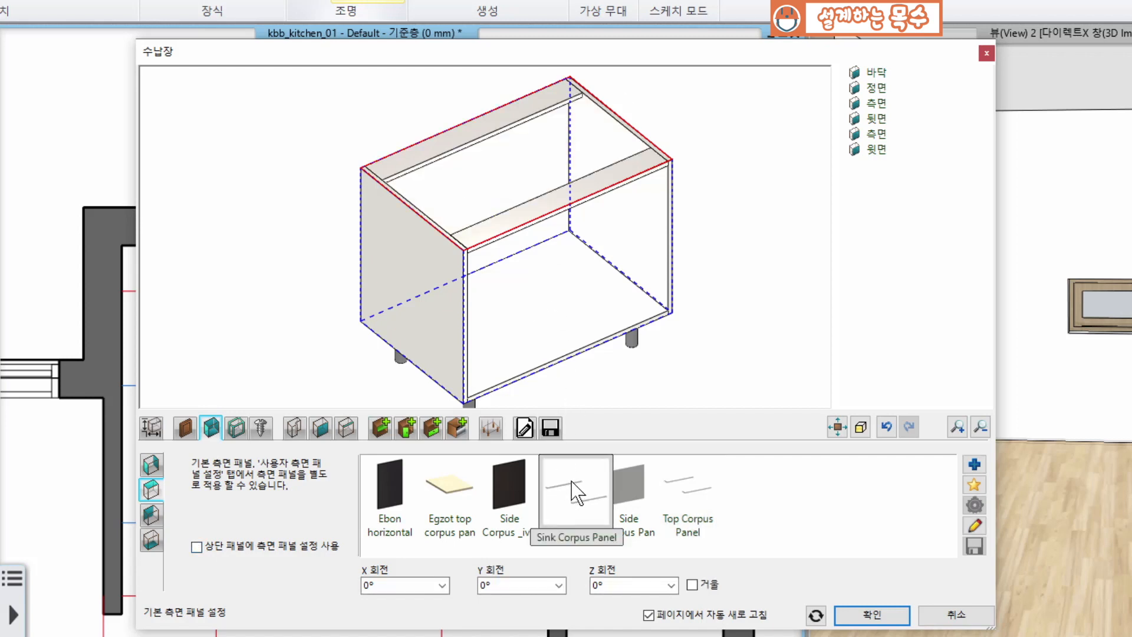
pyautogui.click(688, 508)
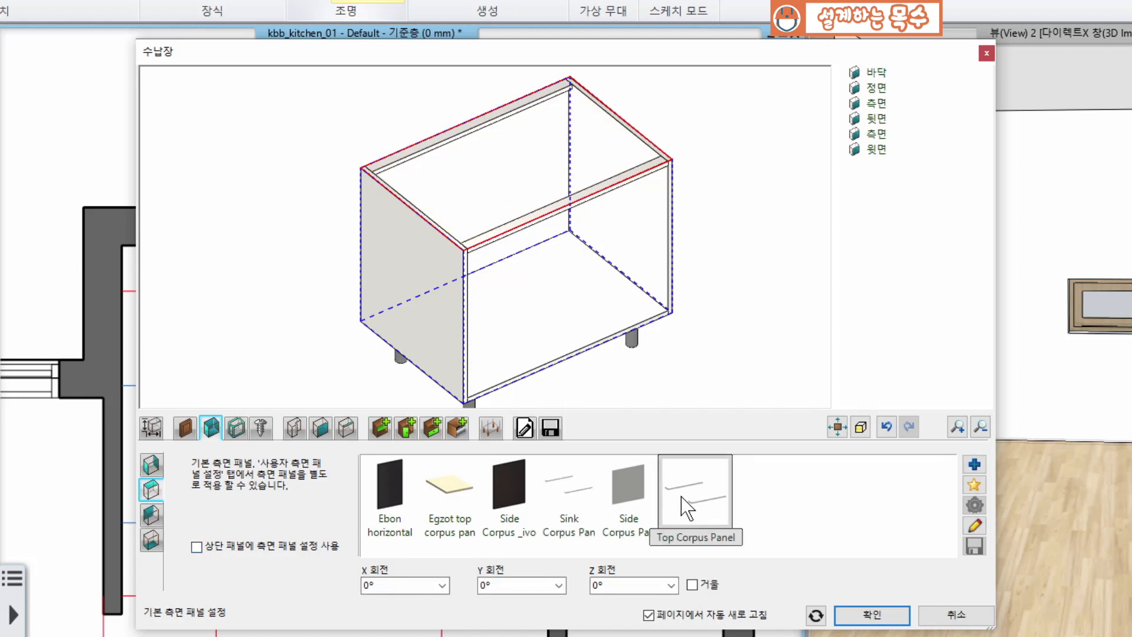
pyautogui.click(567, 495)
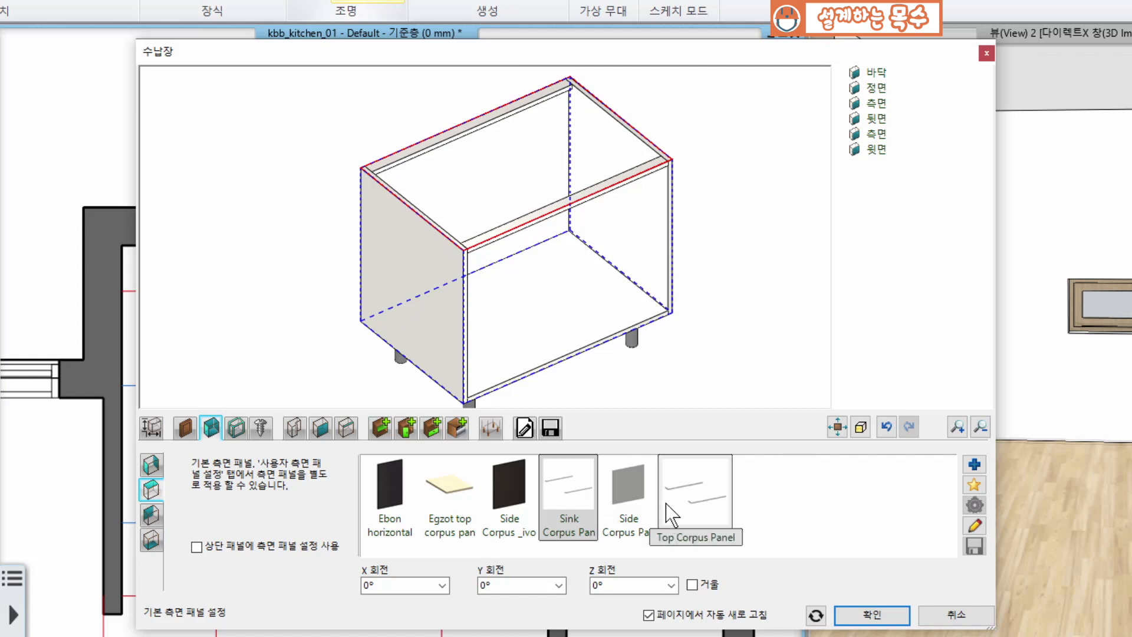
# Open the Sink Corpus Panel for editing and inspect the profile and filling settings of its hole (구멍).
pyautogui.moveTo(450, 227); pyautogui.dragTo(567, 279, button='middle')
pyautogui.scroll(2, 509, 250)
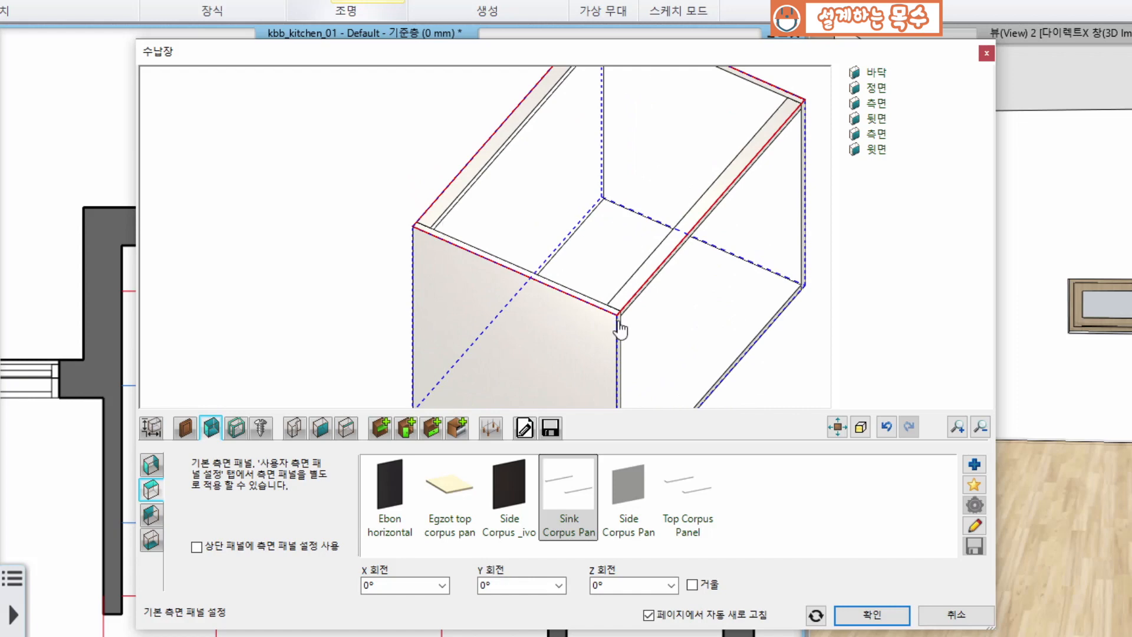
pyautogui.moveTo(617, 328); pyautogui.dragTo(569, 387, button='middle')
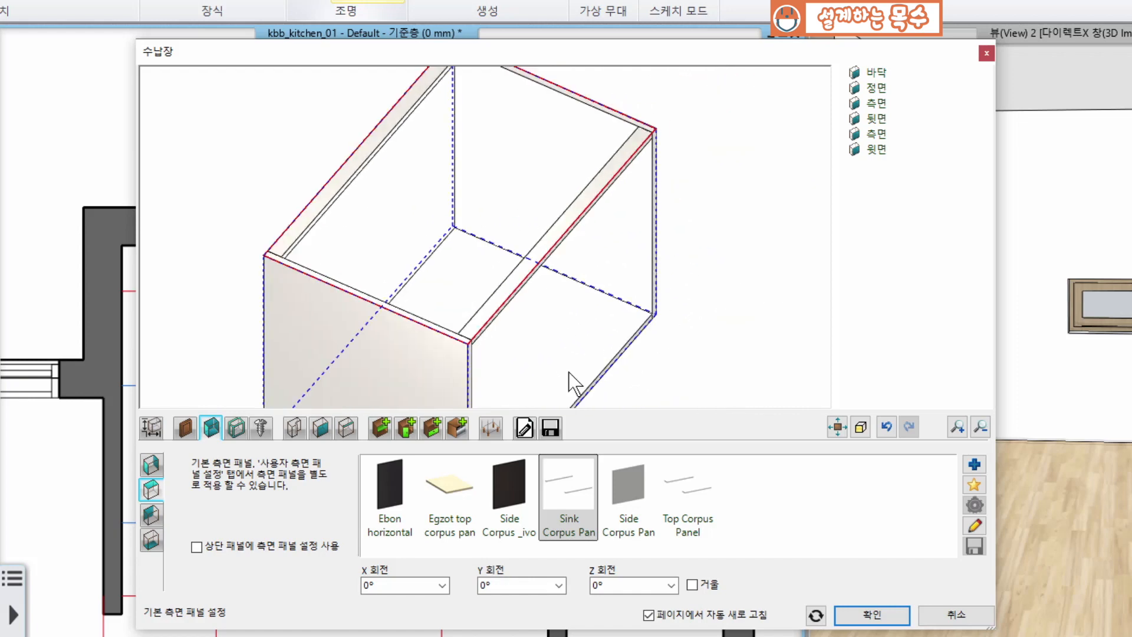
pyautogui.doubleClick(575, 497)
pyautogui.moveTo(562, 65); pyautogui.dragTo(553, 21)
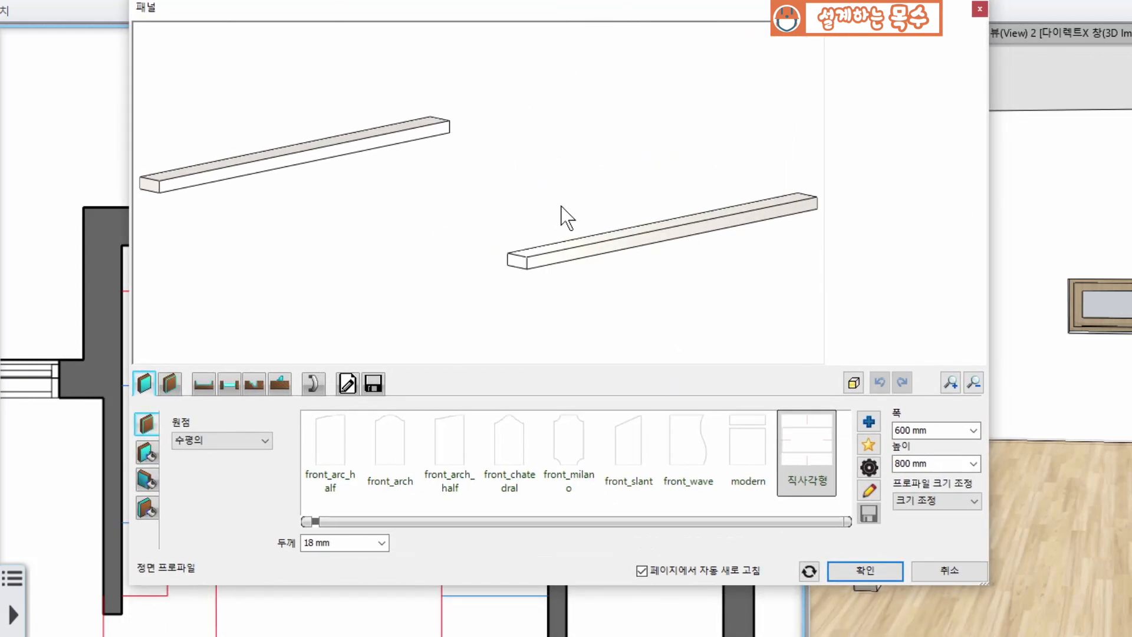
pyautogui.click(229, 383)
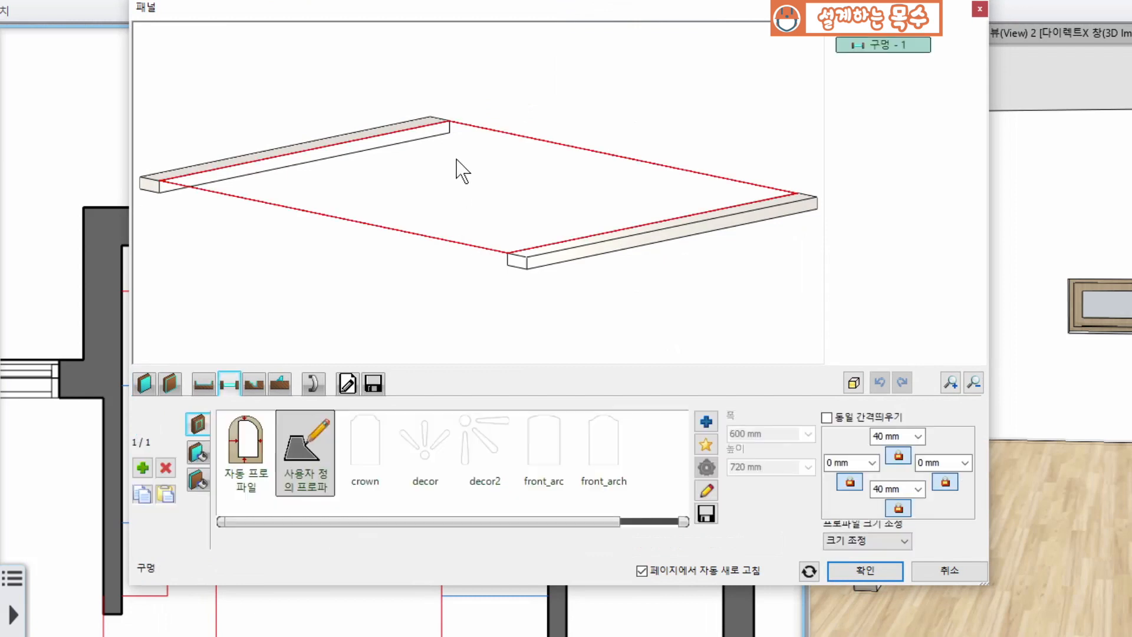
pyautogui.keyDown('shift'); pyautogui.moveTo(458, 172); pyautogui.dragTo(480, 151, button='middle'); pyautogui.keyUp('shift')
pyautogui.scroll(3, 482, 242)
pyautogui.scroll(-2, 477, 233)
pyautogui.moveTo(477, 233); pyautogui.dragTo(467, 240, button='middle')
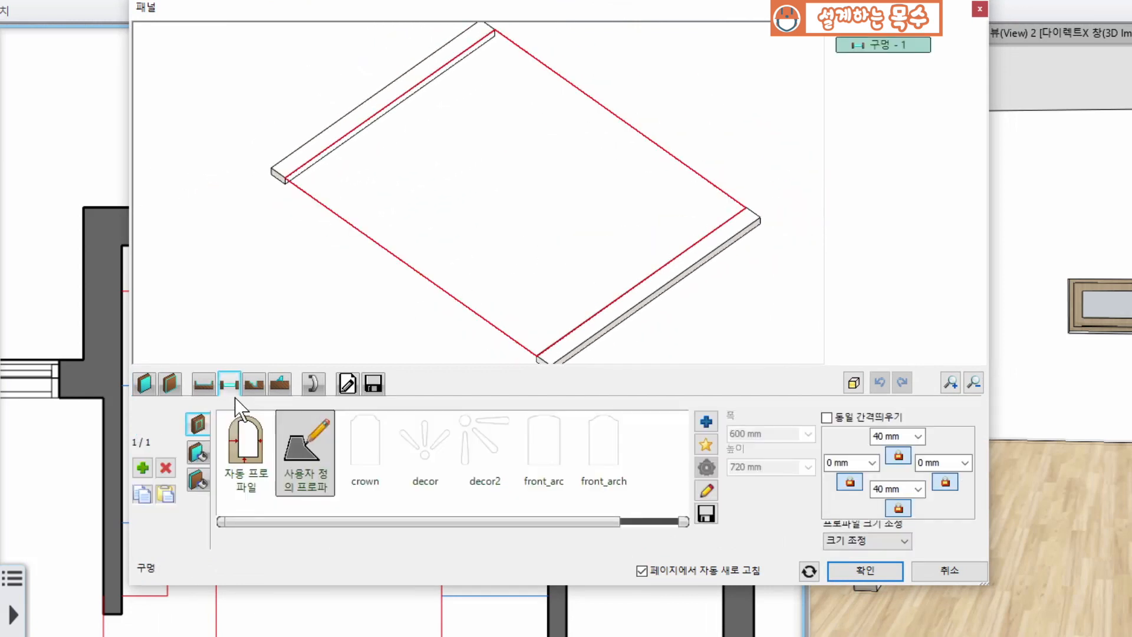
pyautogui.click(196, 453)
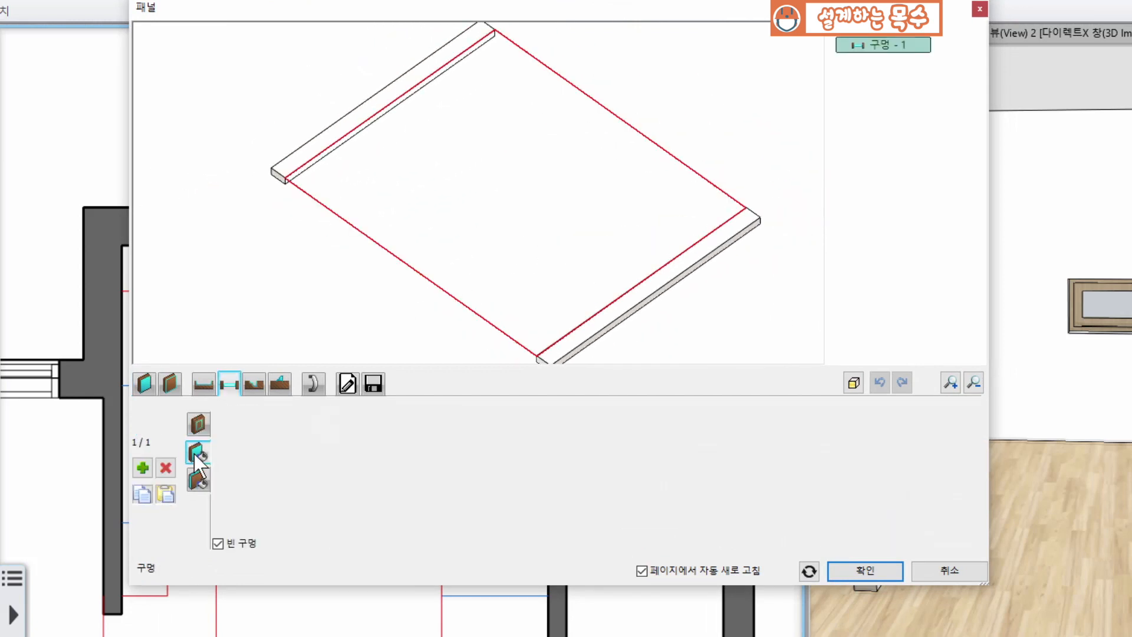
pyautogui.click(198, 423)
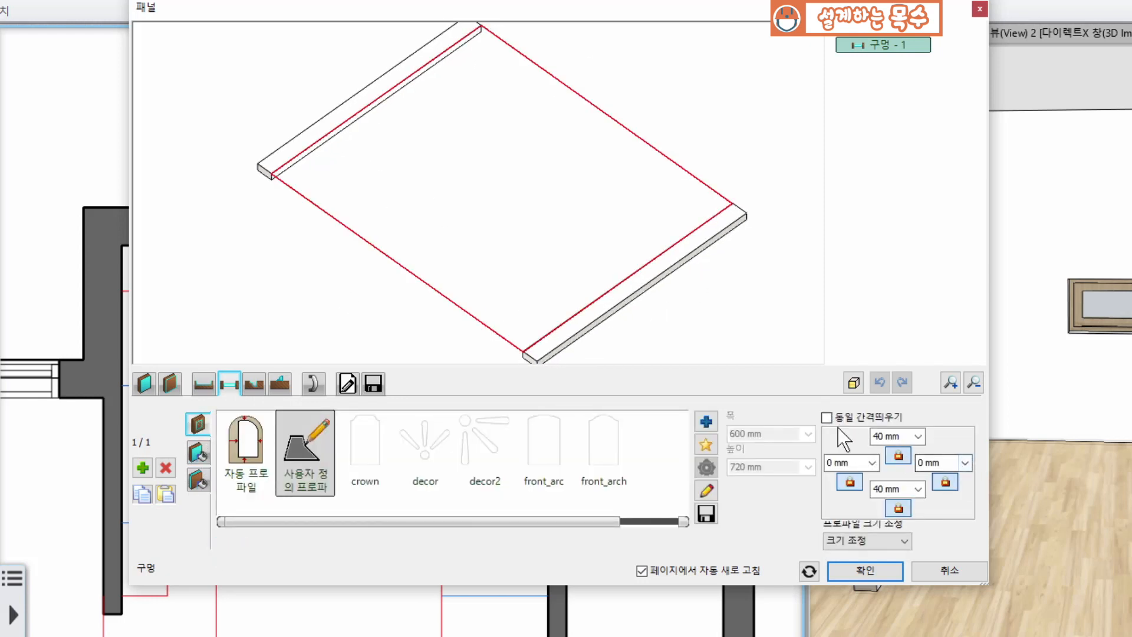
# Set the hole's upper and lower edge offsets to 50 mm and save the customized top panel for the cabinet assembly.
pyautogui.moveTo(904, 437); pyautogui.dragTo(871, 437)
pyautogui.write('50')
pyautogui.press('Return')
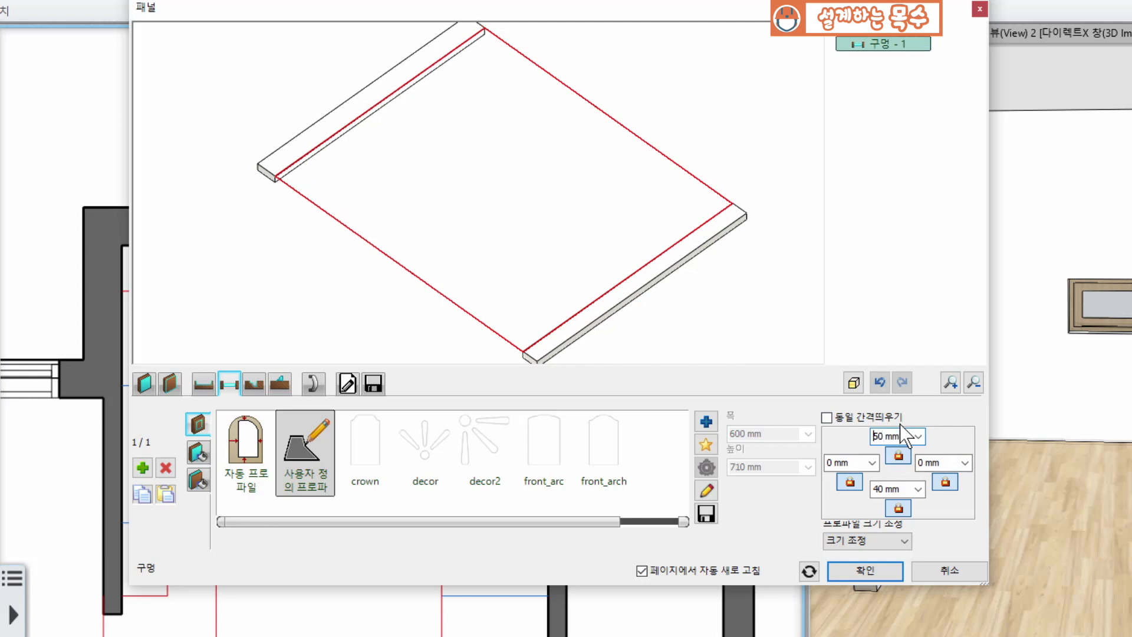
pyautogui.moveTo(902, 489); pyautogui.dragTo(861, 488)
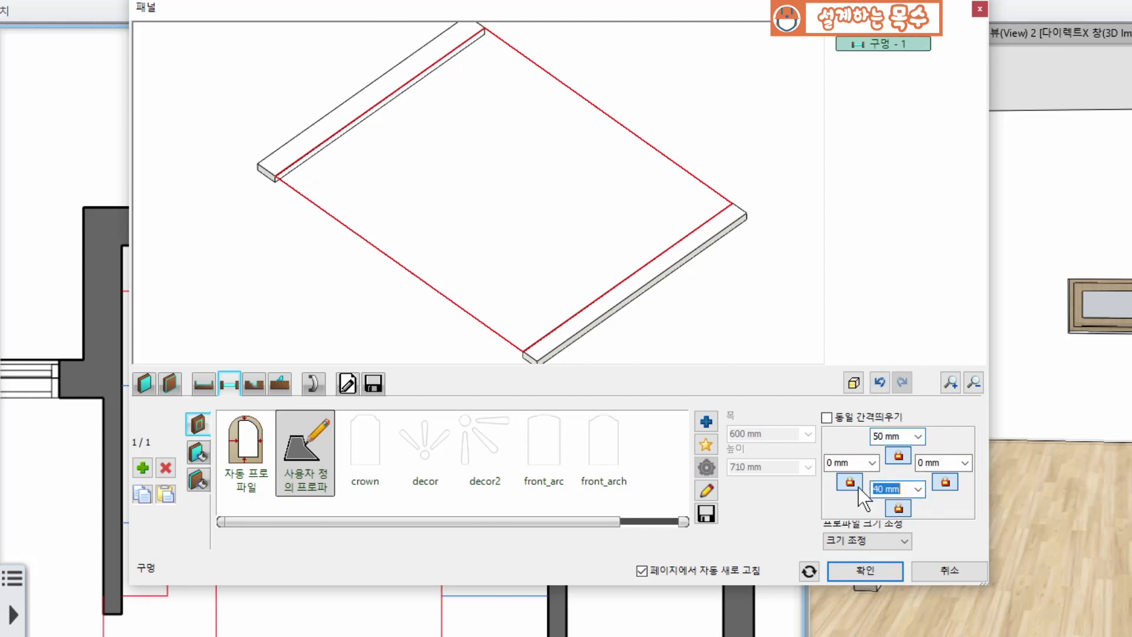
pyautogui.write('50')
pyautogui.press('Return')
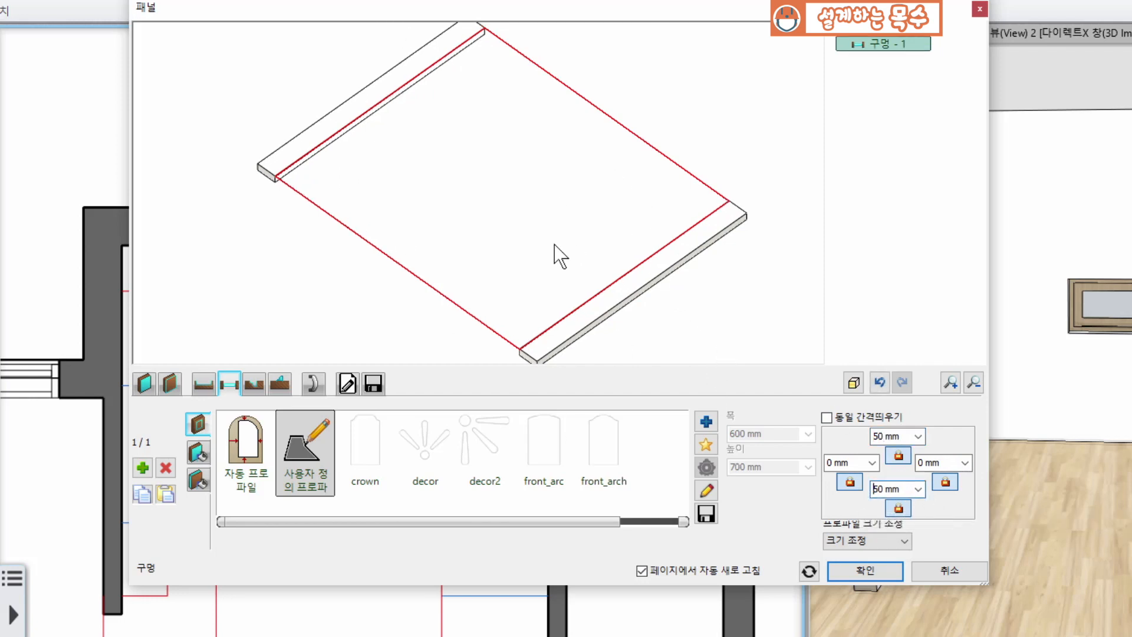
pyautogui.click(882, 574)
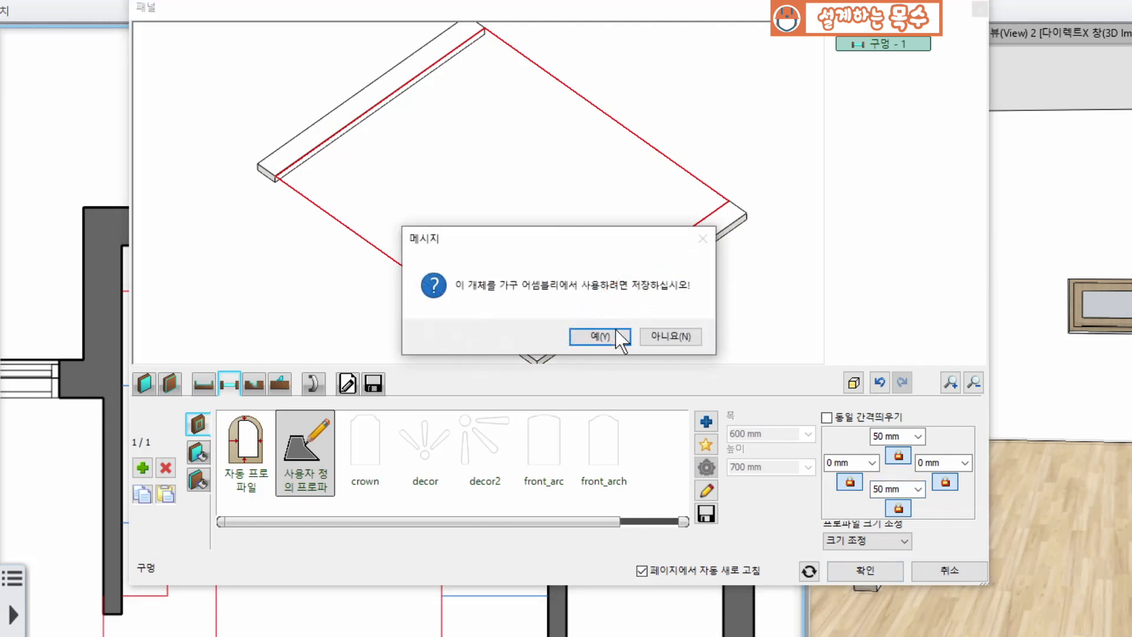
pyautogui.click(600, 336)
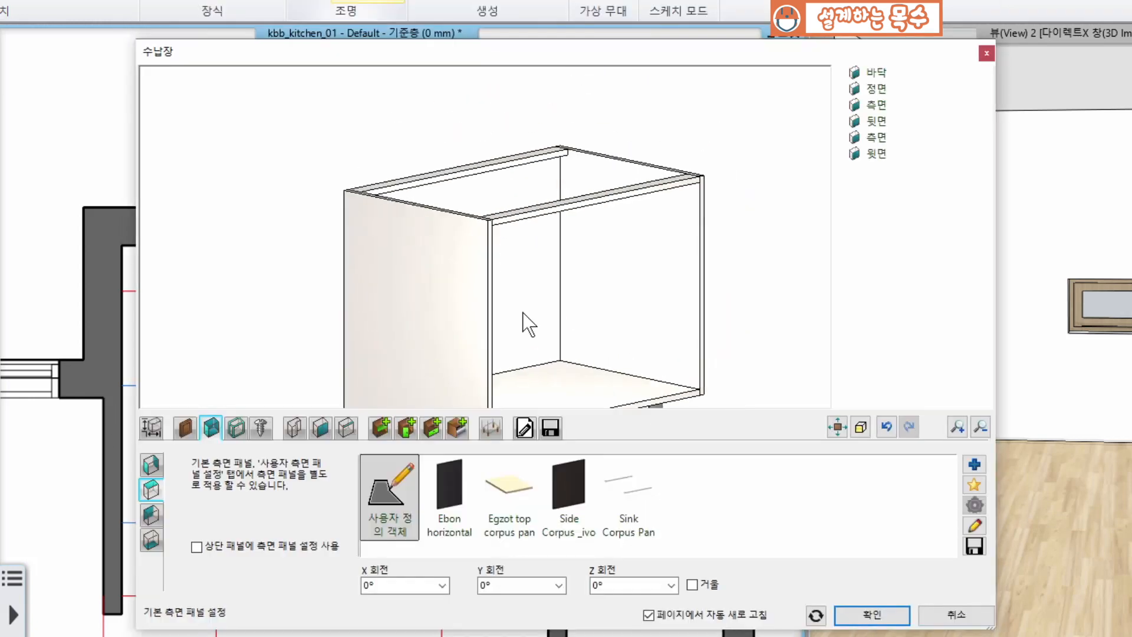
# Stop the back panel from using the side panel setting, and inspect the cabinet's back with Back Corpus Panel in use.
pyautogui.click(150, 514)
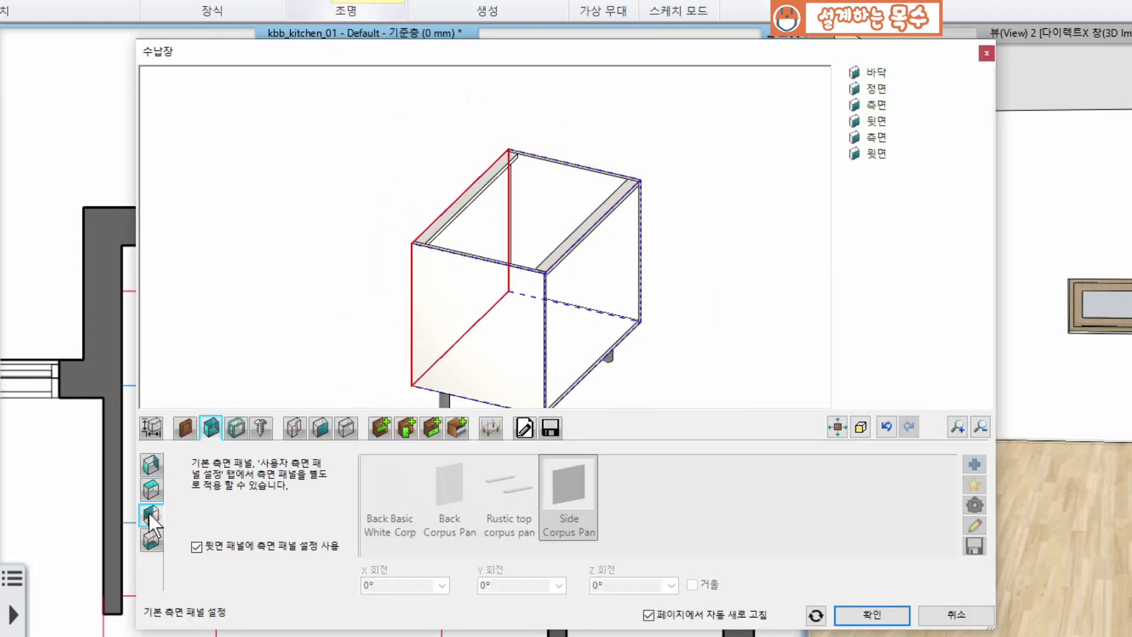
pyautogui.moveTo(499, 237); pyautogui.dragTo(608, 179)
pyautogui.scroll(4, 461, 264)
pyautogui.moveTo(560, 273); pyautogui.dragTo(460, 253)
pyautogui.scroll(-1, 457, 257)
pyautogui.moveTo(554, 190); pyautogui.dragTo(556, 254)
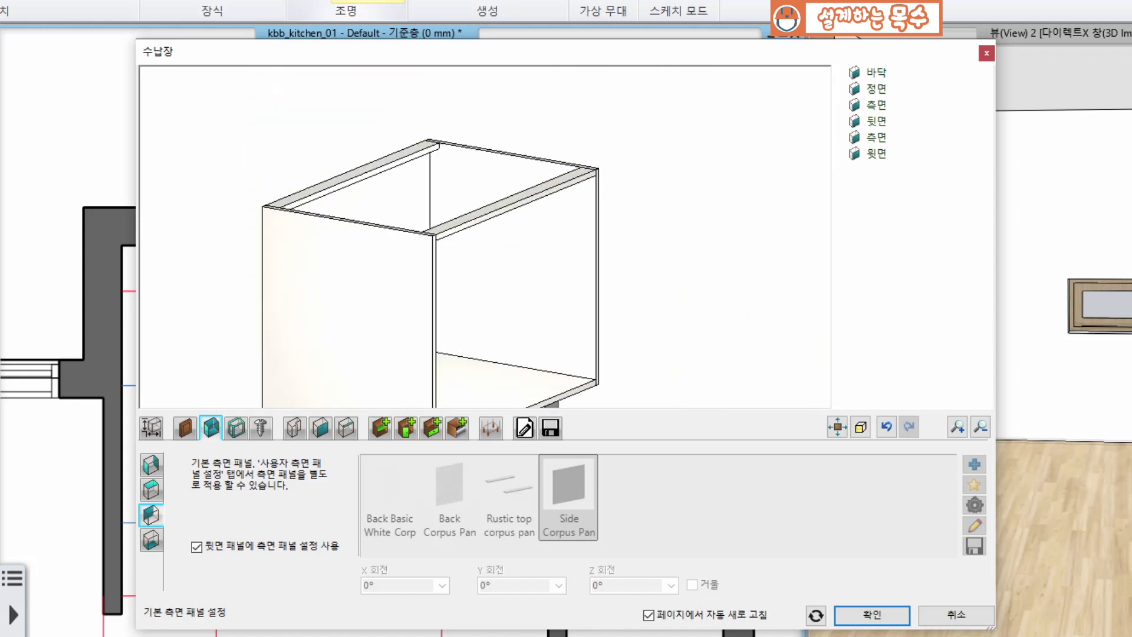
pyautogui.moveTo(304, 206); pyautogui.dragTo(391, 208)
pyautogui.moveTo(373, 202); pyautogui.dragTo(379, 292, button='middle')
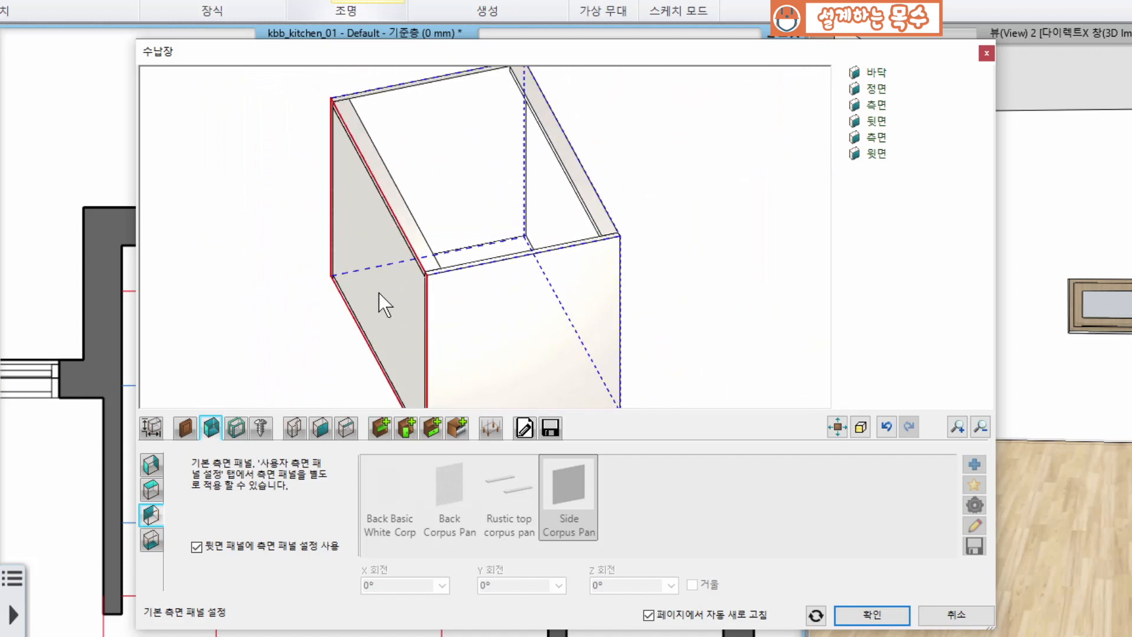
pyautogui.scroll(1, 378, 292)
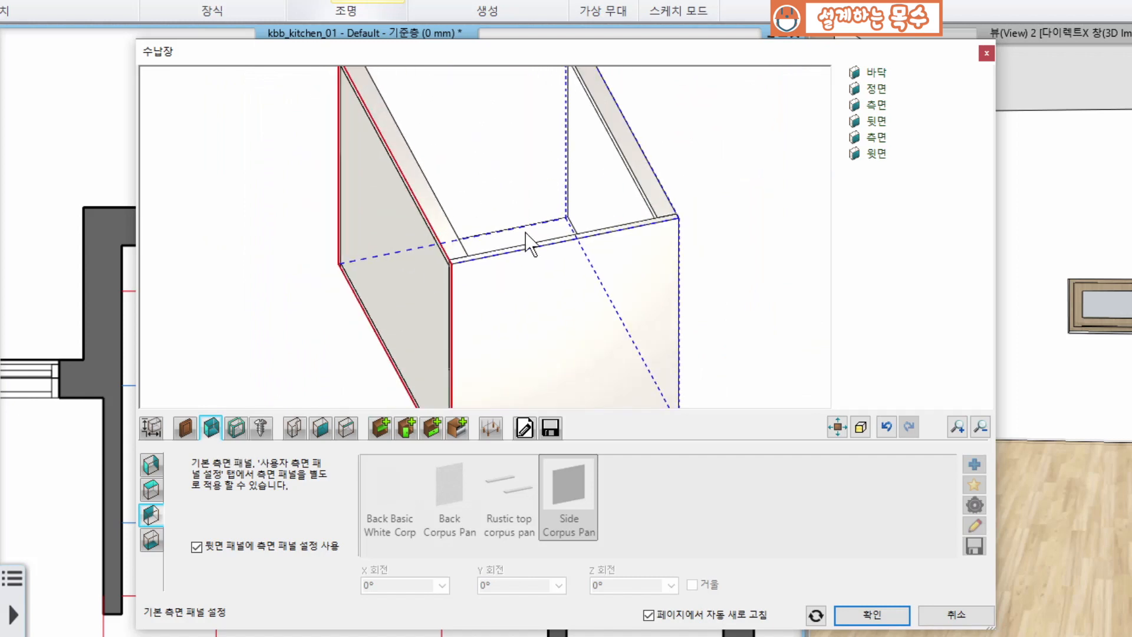
pyautogui.moveTo(526, 233); pyautogui.dragTo(523, 214)
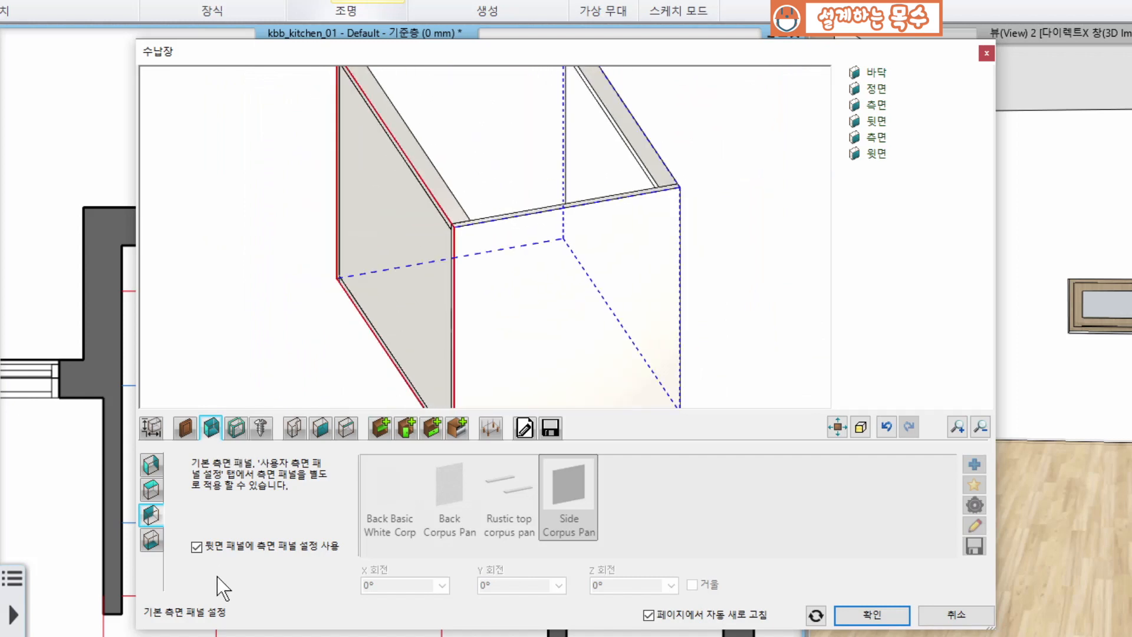
pyautogui.click(199, 547)
pyautogui.moveTo(616, 249); pyautogui.dragTo(654, 235, button='middle')
pyautogui.moveTo(546, 235); pyautogui.dragTo(599, 249)
pyautogui.moveTo(712, 272); pyautogui.dragTo(600, 249)
pyautogui.scroll(1, 486, 190)
pyautogui.scroll(-3, 488, 203)
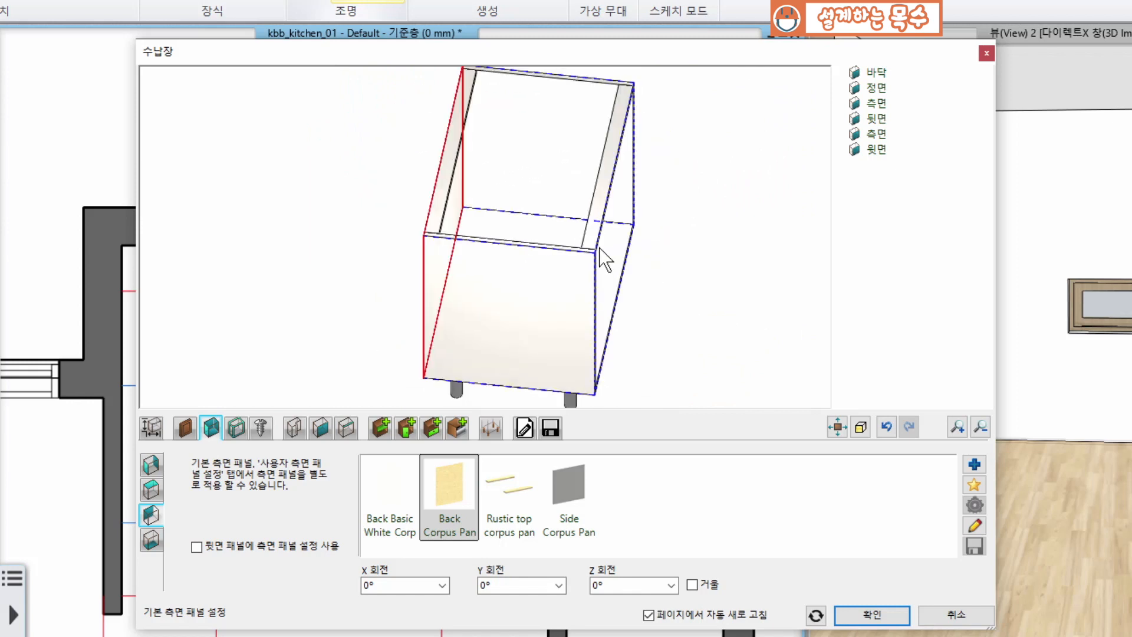
pyautogui.moveTo(661, 304); pyautogui.dragTo(509, 266)
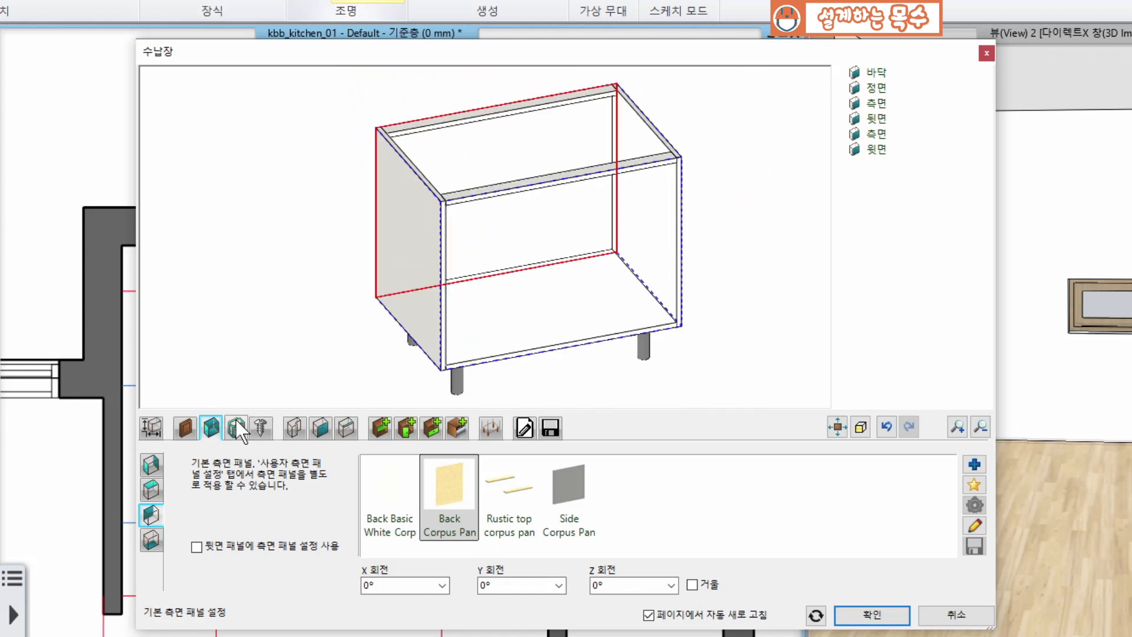
# Change the default edge joint rules for the top overlapping the back panel and the sides overlapping the bottom.
pyautogui.click(236, 427)
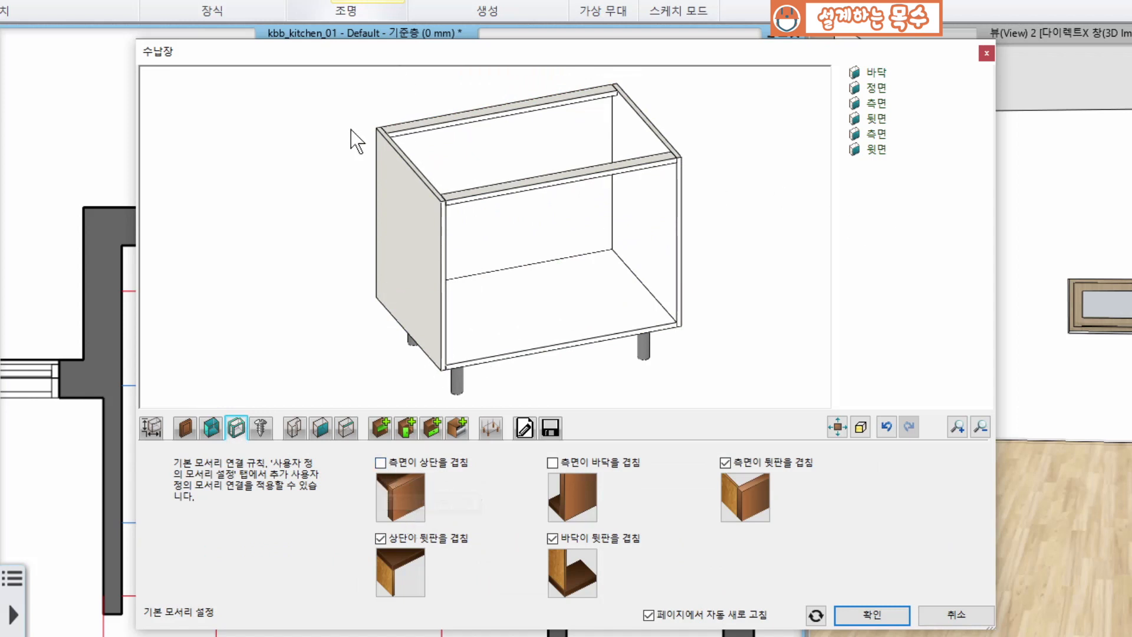
pyautogui.click(380, 538)
pyautogui.click(553, 463)
# Add a single horizontal shelf (단일 수평) at 50% of the cabinet's interior height.
pyautogui.click(381, 425)
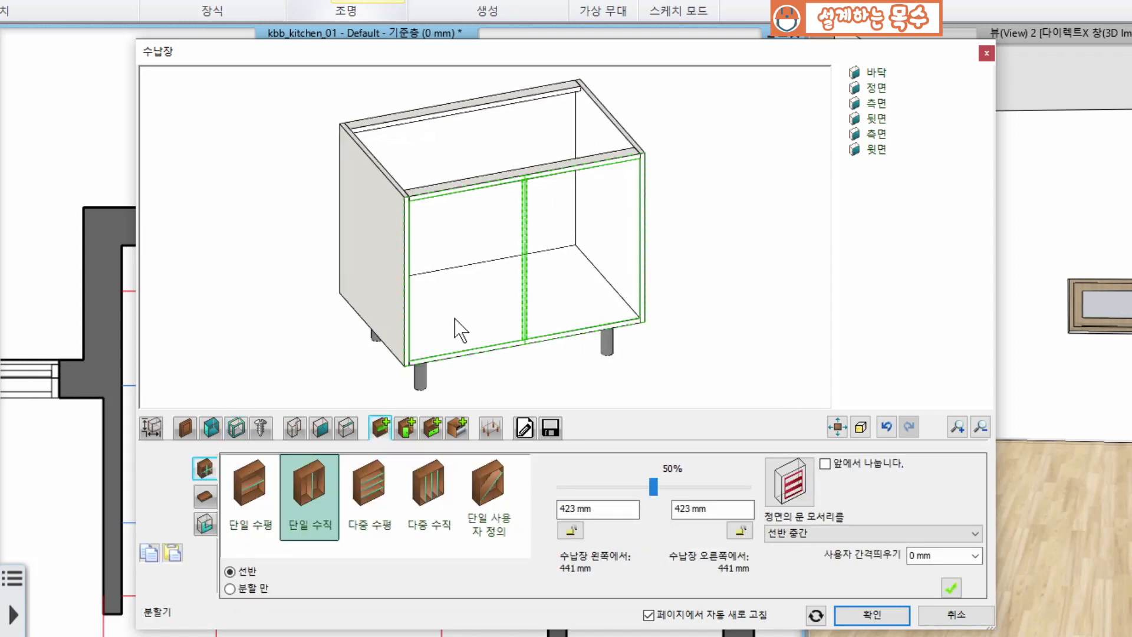
pyautogui.moveTo(457, 315); pyautogui.dragTo(576, 276, button='middle')
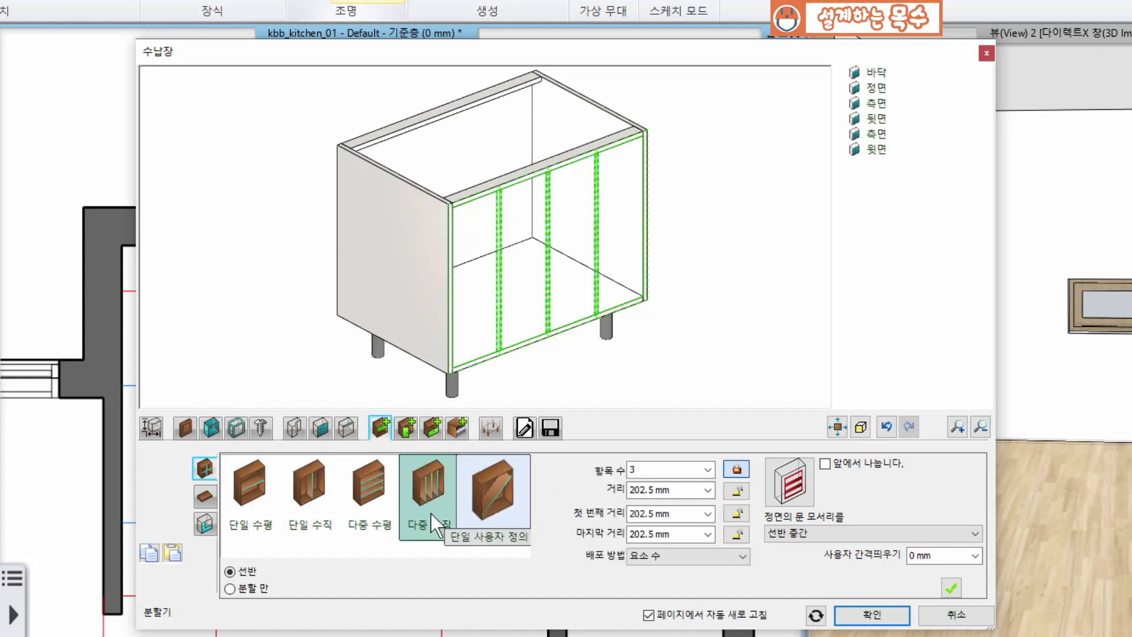
pyautogui.click(254, 491)
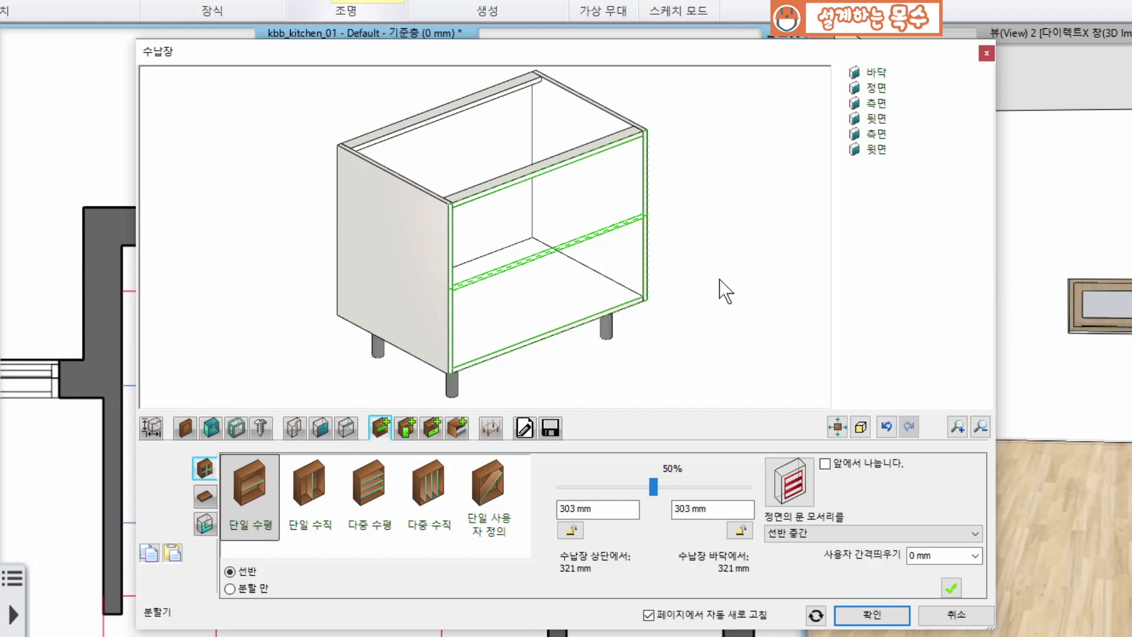
pyautogui.scroll(-2, 711, 295)
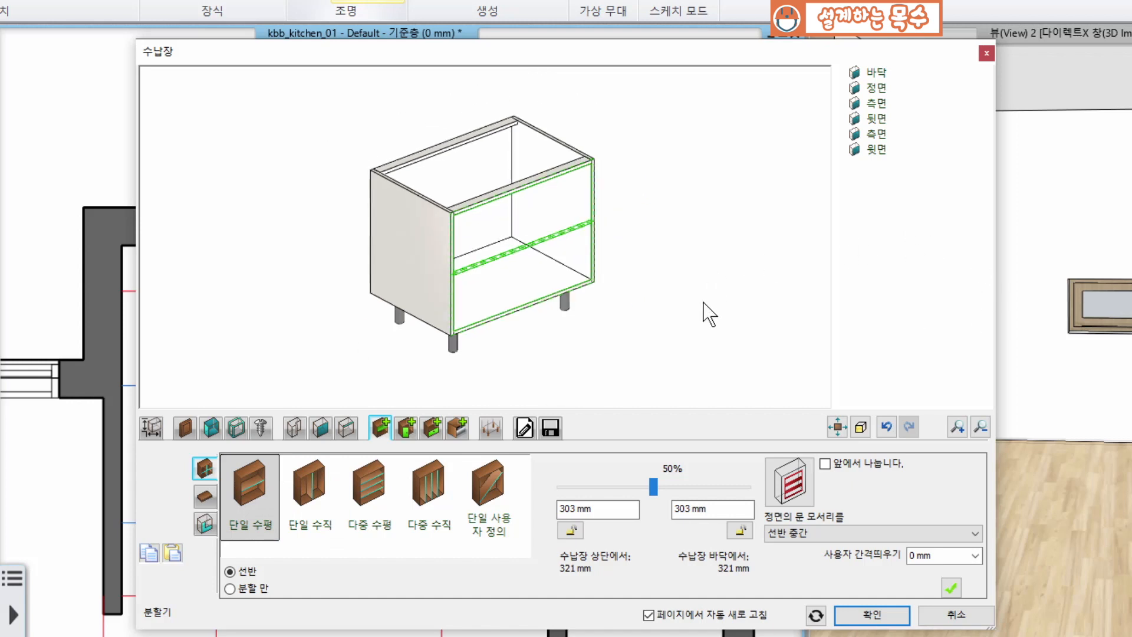
pyautogui.click(951, 588)
pyautogui.scroll(3, 531, 268)
pyautogui.moveTo(545, 258); pyautogui.dragTo(497, 233)
pyautogui.moveTo(726, 280); pyautogui.dragTo(750, 289, button='middle')
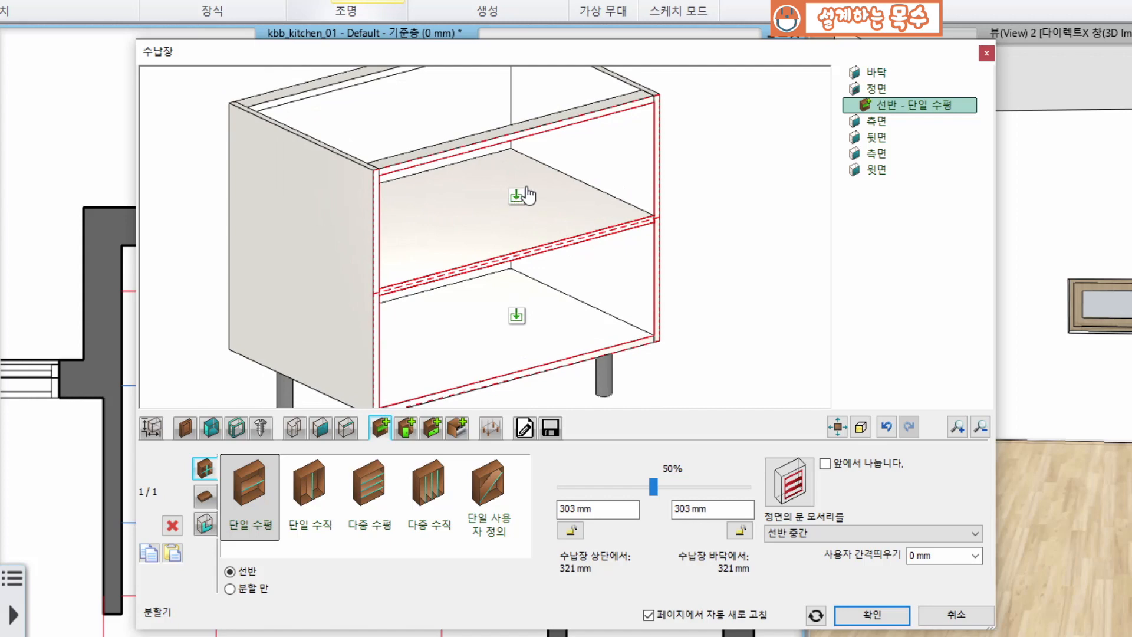
# Preview a single horizontal shelf and a single vertical divider in the lower compartment, and return to the whole cabinet front.
pyautogui.click(523, 320)
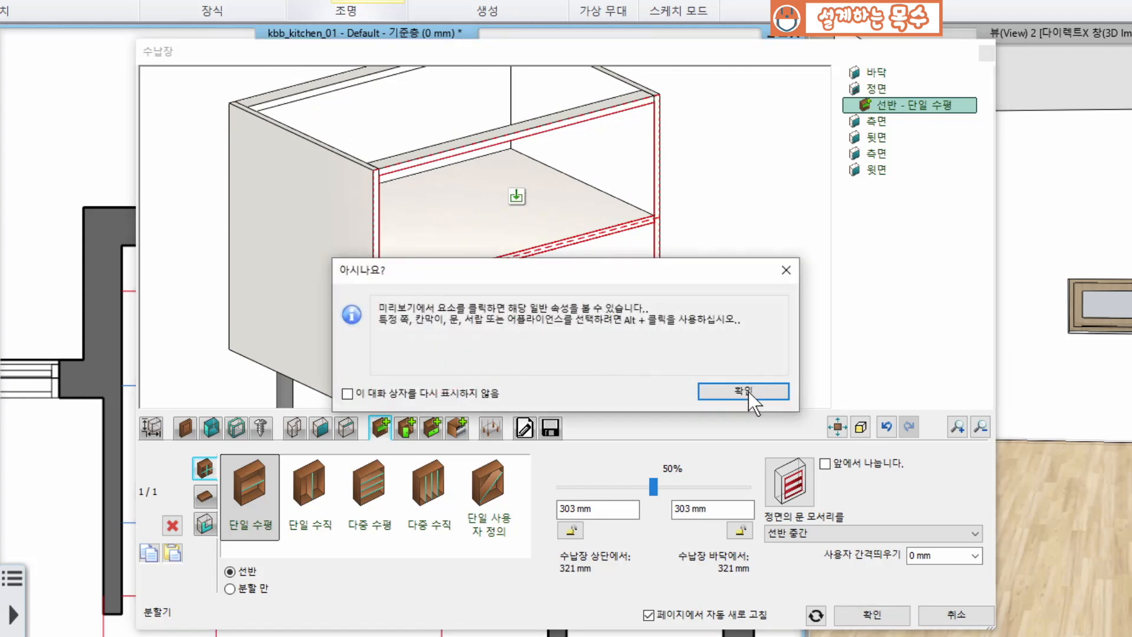
pyautogui.click(758, 389)
pyautogui.click(377, 429)
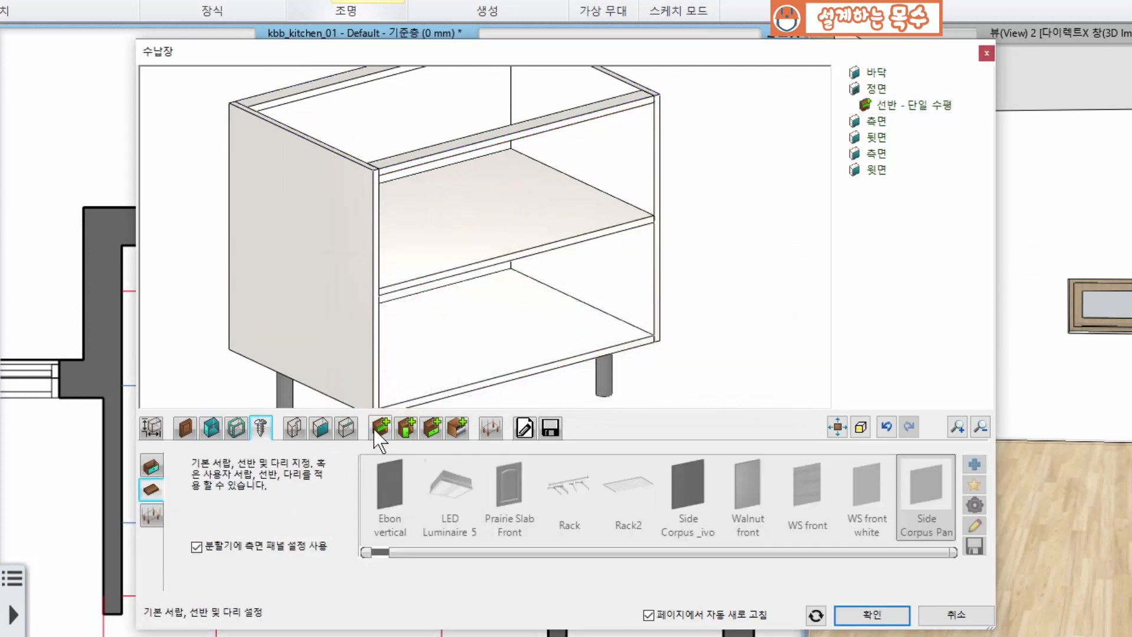
pyautogui.click(379, 427)
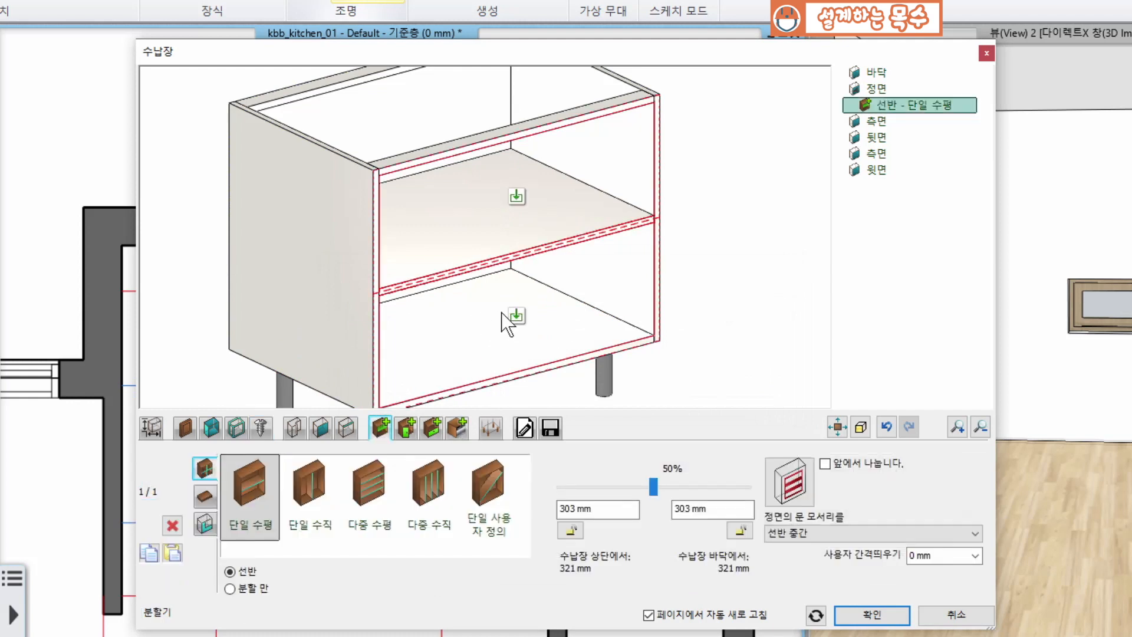
pyautogui.click(515, 317)
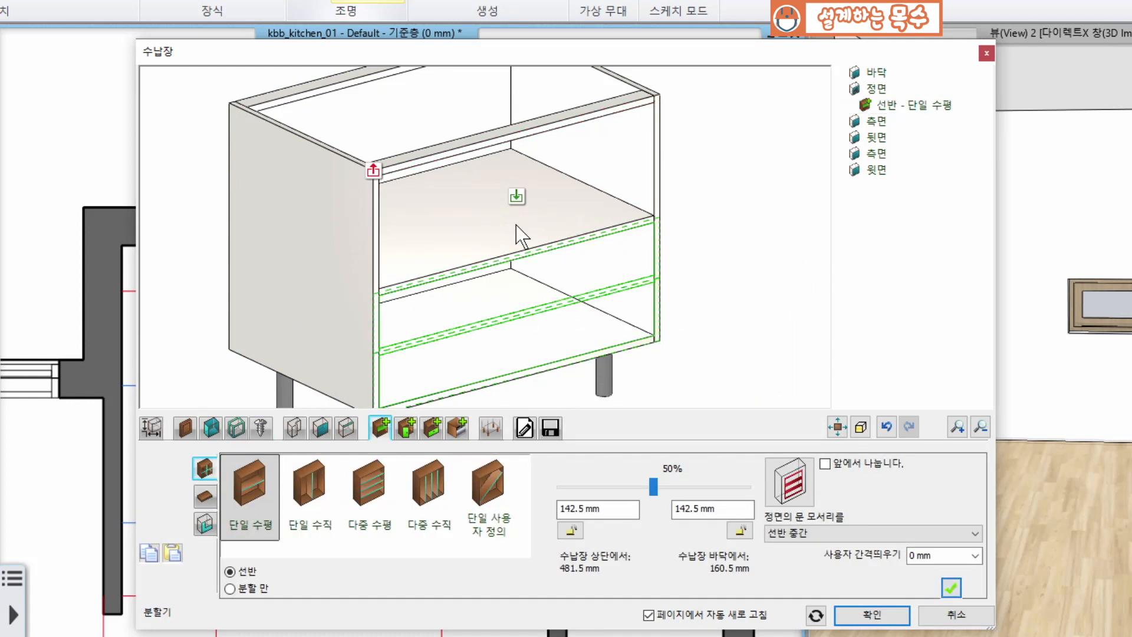
pyautogui.click(301, 493)
pyautogui.click(517, 317)
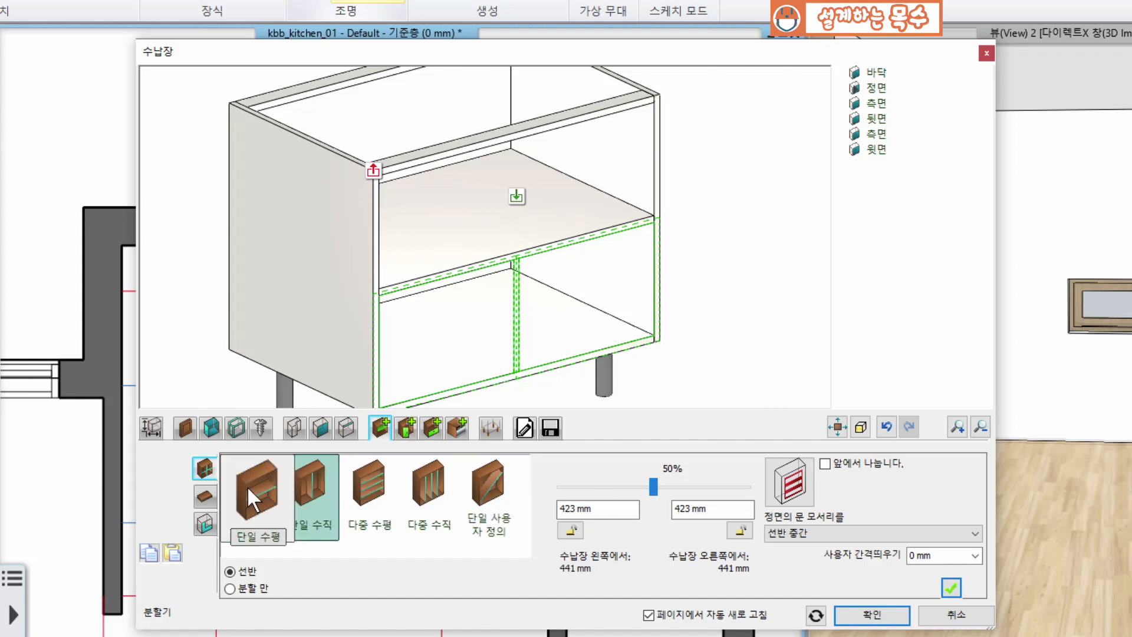
pyautogui.click(374, 171)
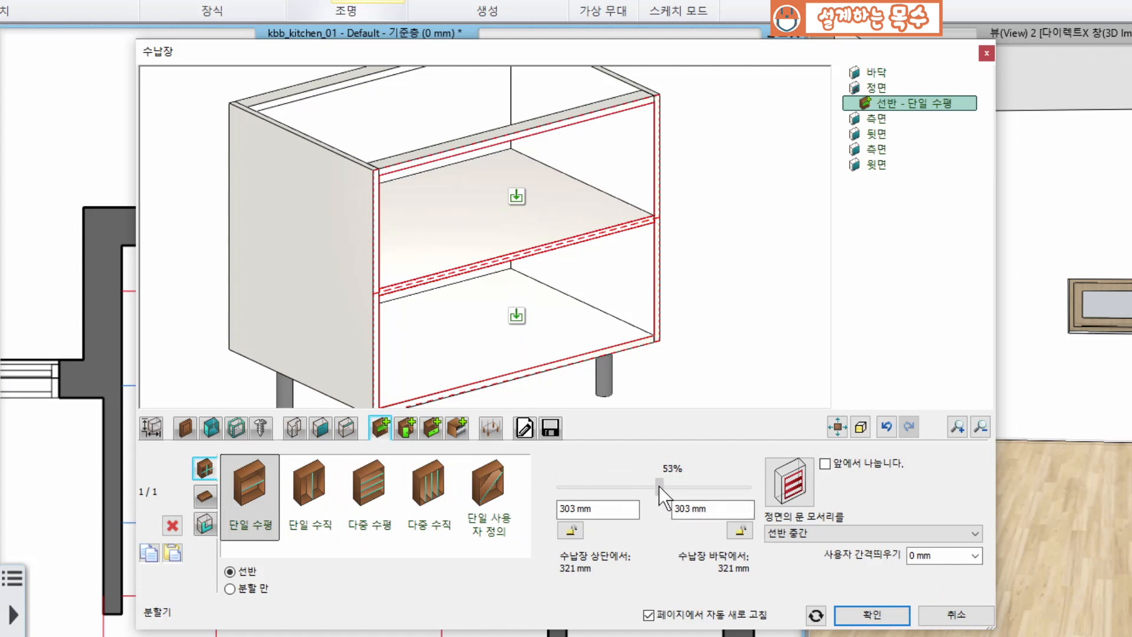
# Set the clear height below the horizontal shelf to 300 mm.
pyautogui.moveTo(657, 486); pyautogui.dragTo(653, 485)
pyautogui.press('Tab')
pyautogui.write('300')
pyautogui.press('Return')
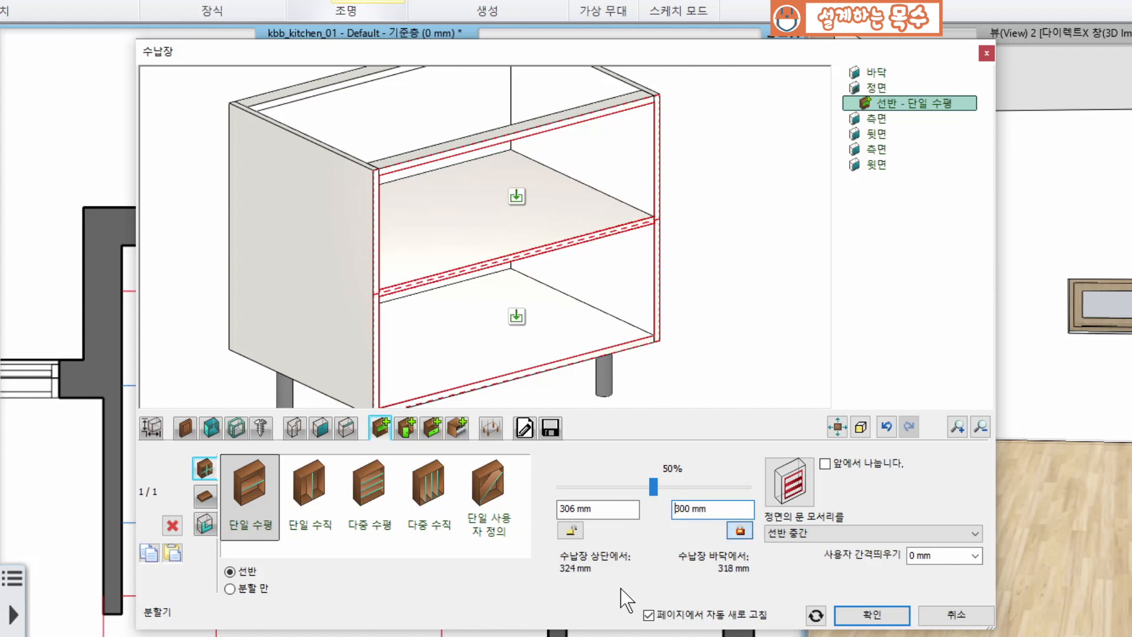
# Add a single drawer with front (단일_문있는) to both the upper and lower compartments.
pyautogui.click(401, 430)
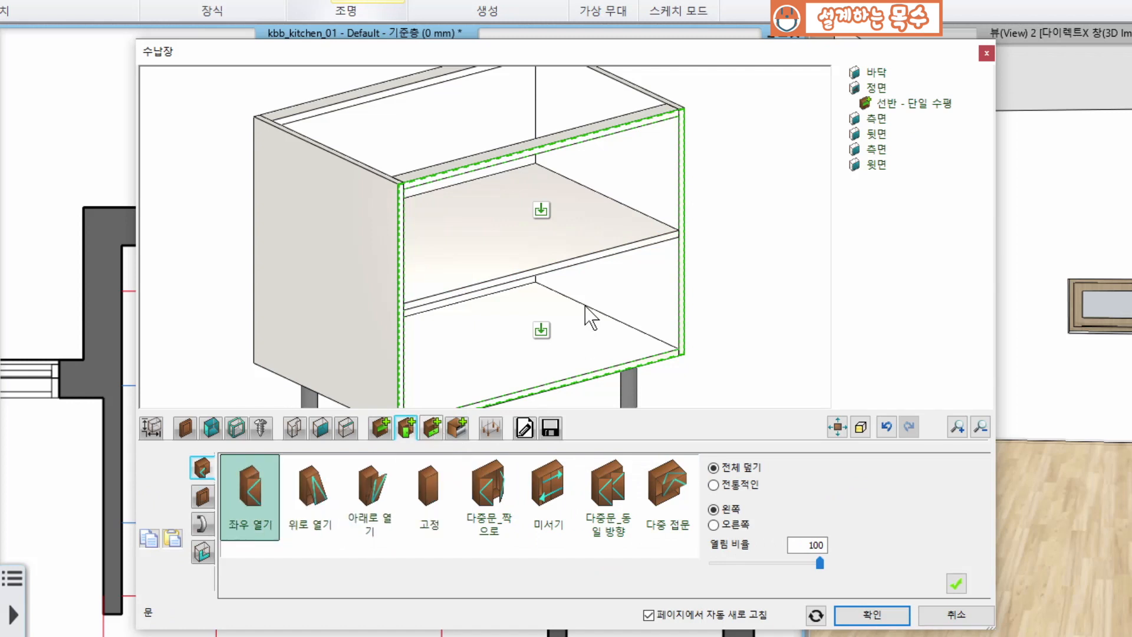
pyautogui.moveTo(570, 311); pyautogui.dragTo(596, 260, button='middle')
pyautogui.click(565, 215)
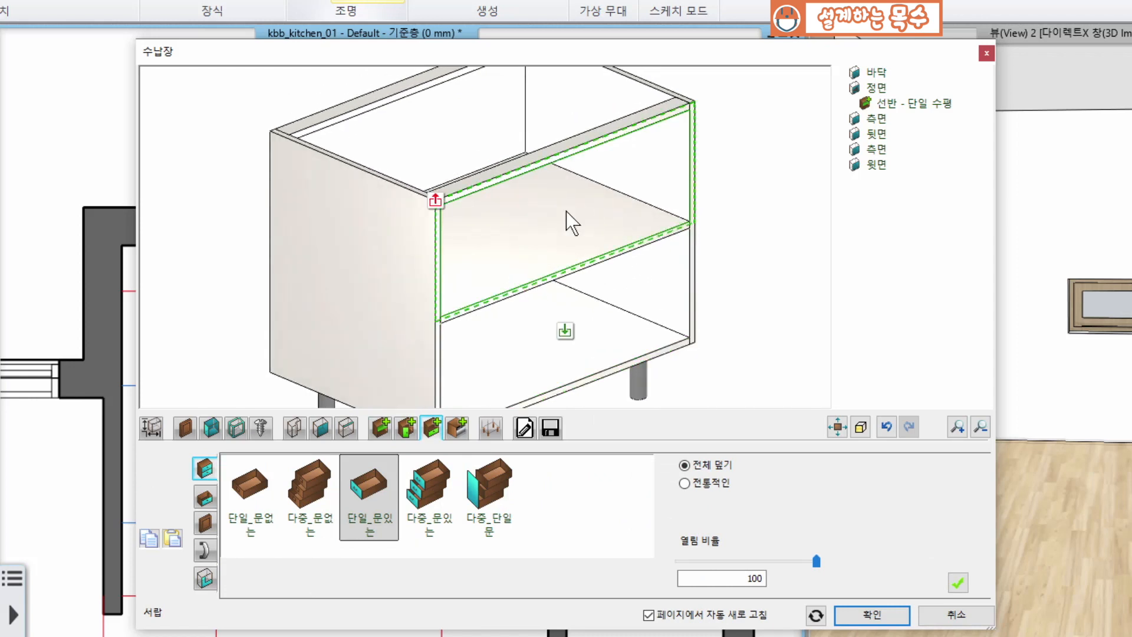
pyautogui.click(956, 583)
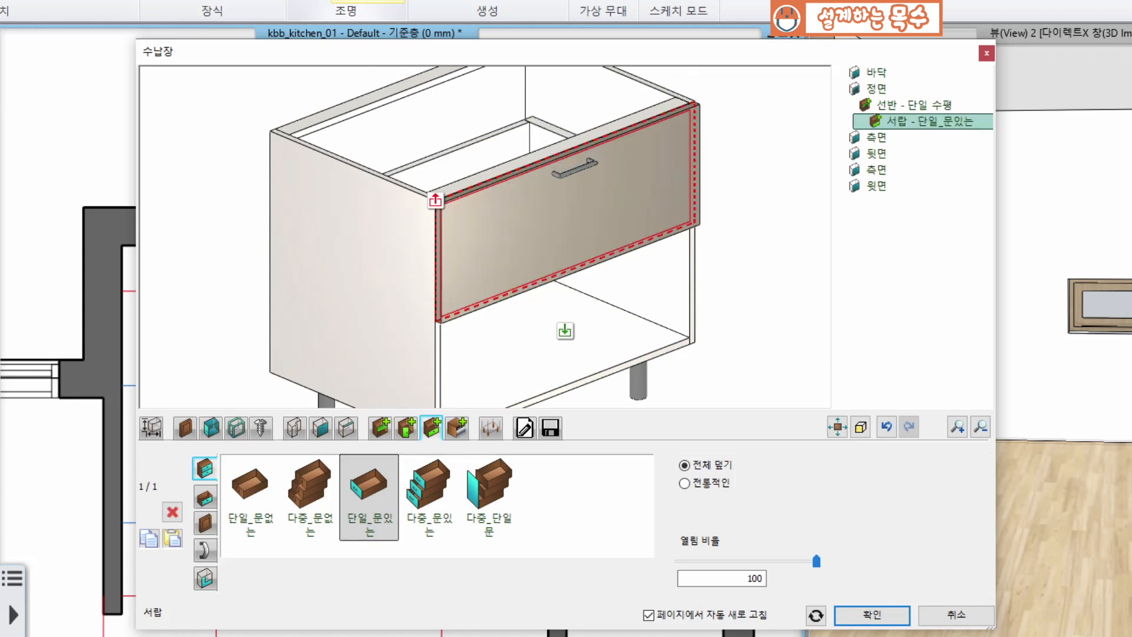
pyautogui.click(571, 325)
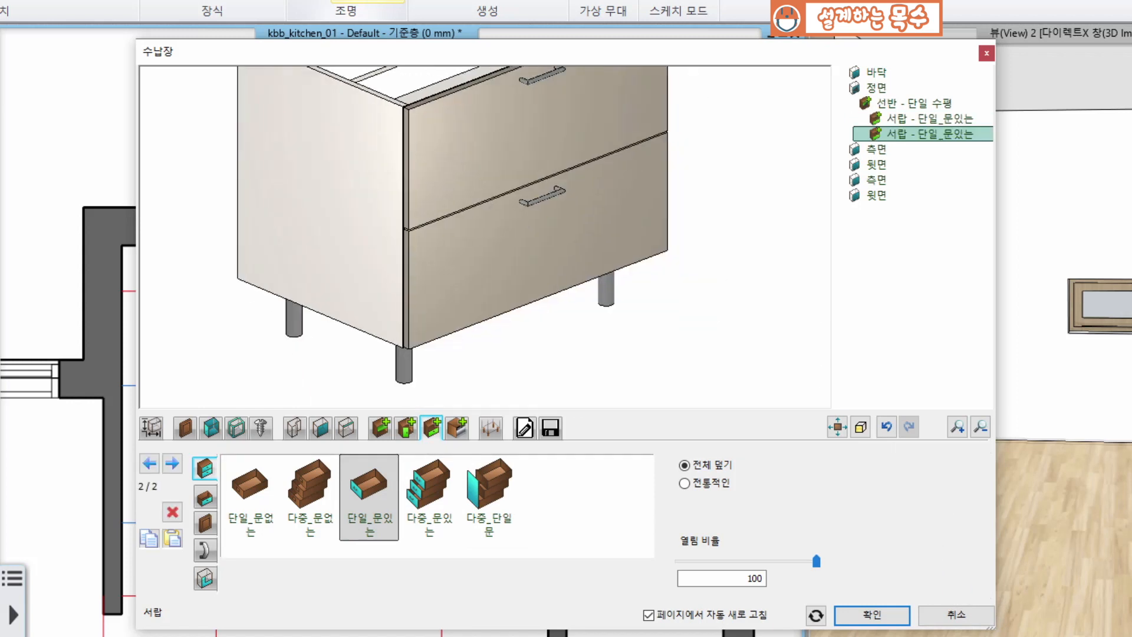
pyautogui.scroll(-3, 501, 254)
pyautogui.scroll(2, 517, 184)
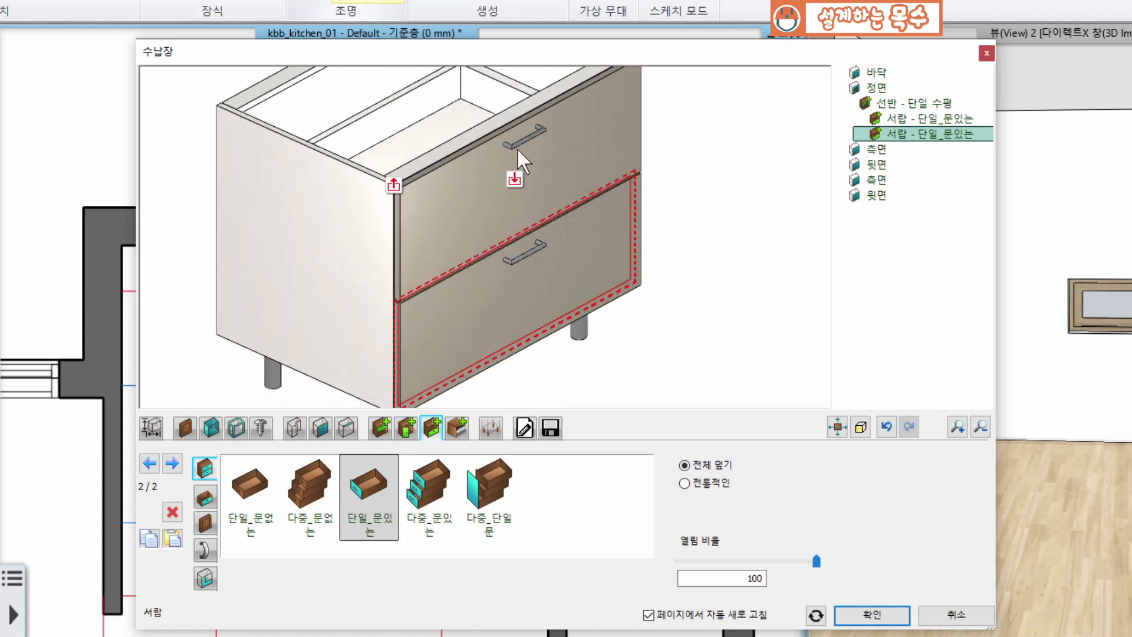
# Hide the handles on the cabinet's drawer fronts through the default door settings.
pyautogui.click(186, 426)
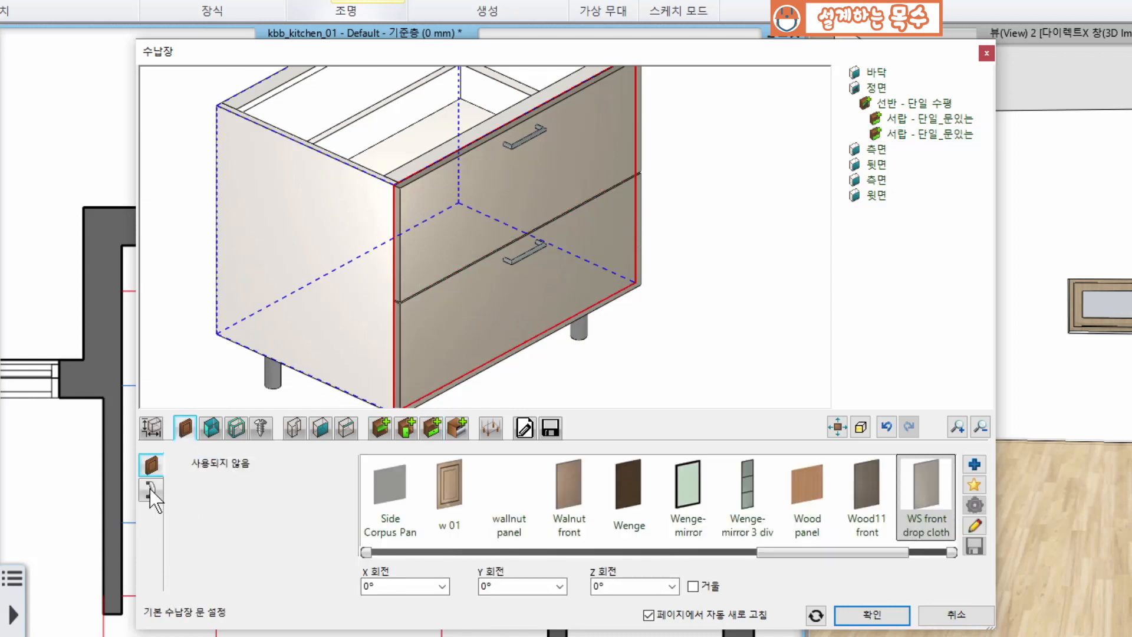
pyautogui.click(150, 489)
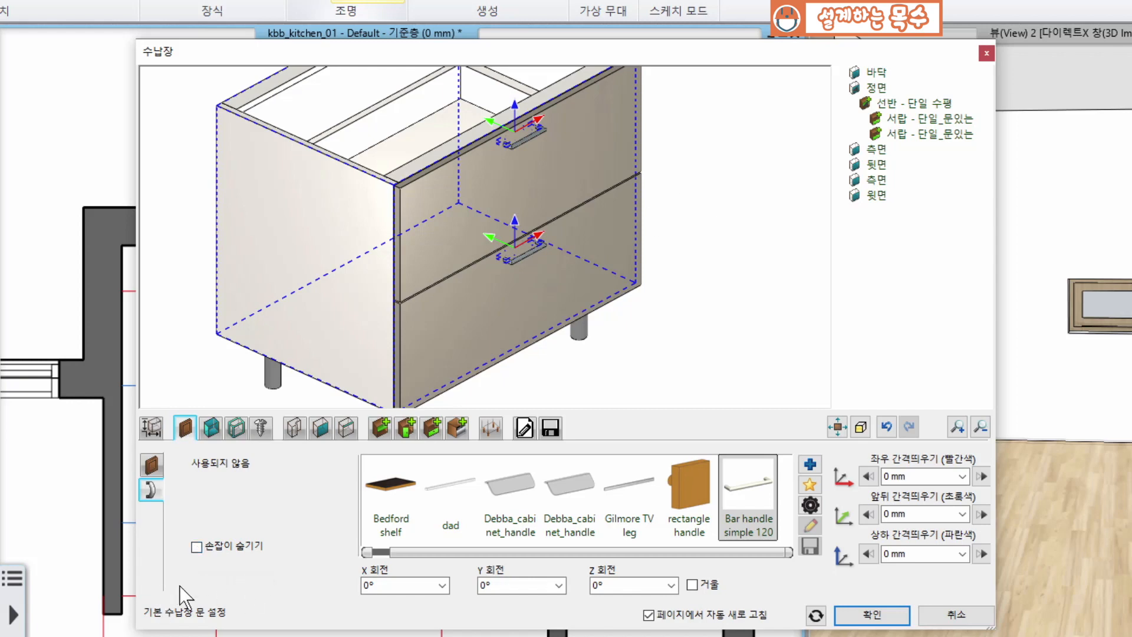
pyautogui.click(197, 547)
pyautogui.moveTo(667, 229); pyautogui.dragTo(693, 240, button='middle')
pyautogui.keyDown('shift'); pyautogui.moveTo(527, 144); pyautogui.dragTo(545, 250, button='middle'); pyautogui.keyUp('shift')
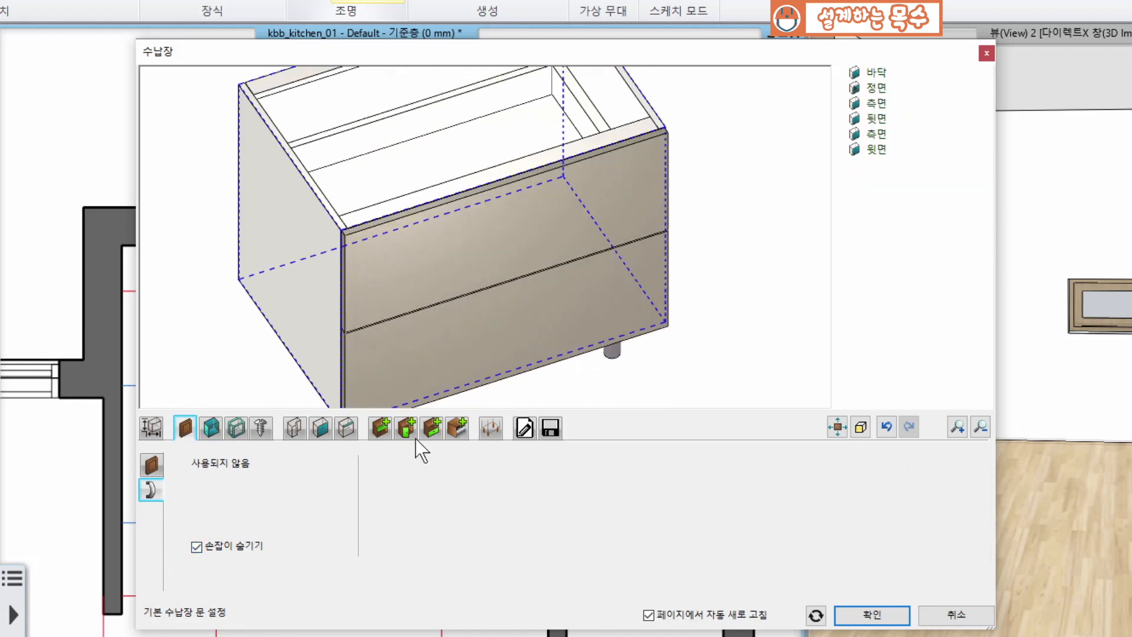
pyautogui.click(431, 428)
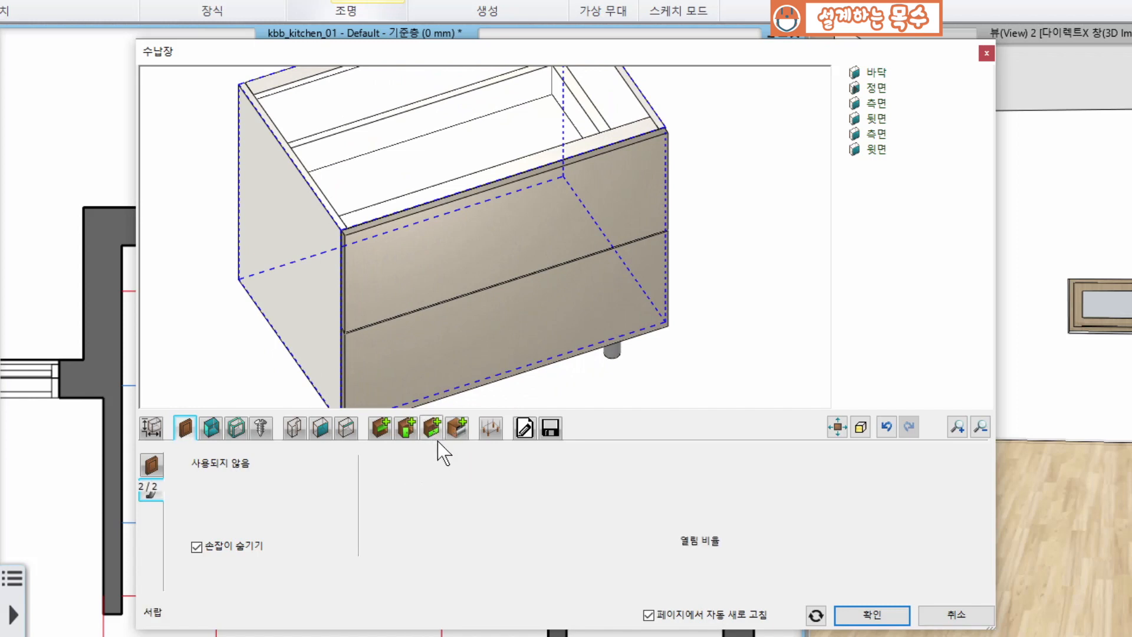
pyautogui.scroll(-3, 576, 286)
pyautogui.keyDown('shift'); pyautogui.moveTo(575, 287); pyautogui.dragTo(606, 305, button='middle'); pyautogui.keyUp('shift')
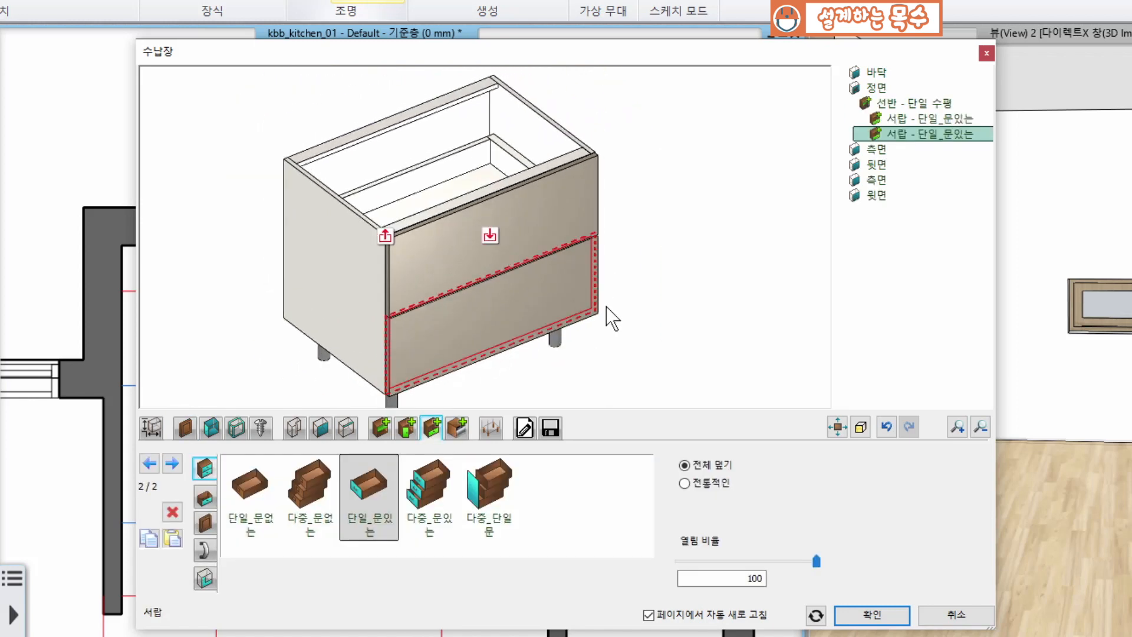
# Save the cabinet to the library as base_900 in category 나의, with kitchen as the subcategory.
pyautogui.click(548, 428)
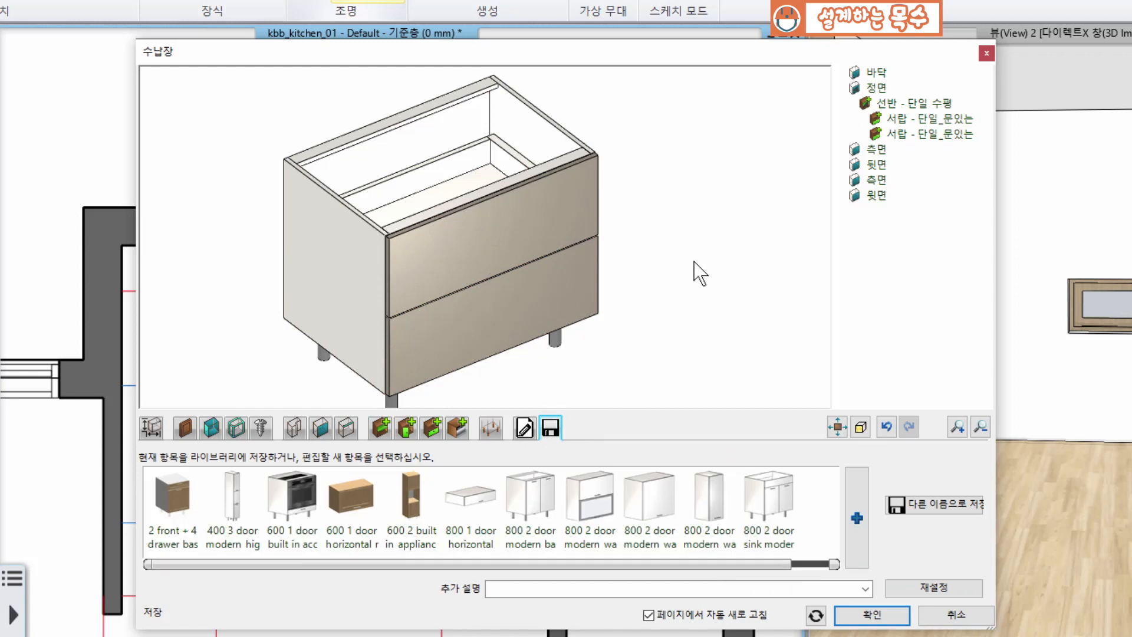
pyautogui.moveTo(610, 338); pyautogui.dragTo(774, 387, button='middle')
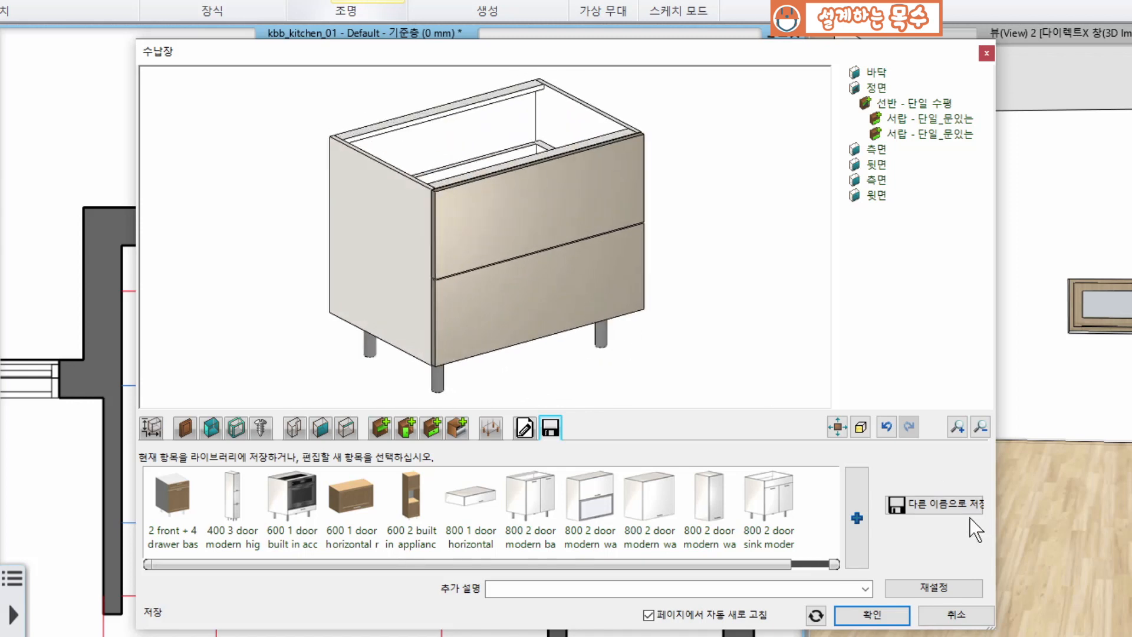
pyautogui.click(940, 504)
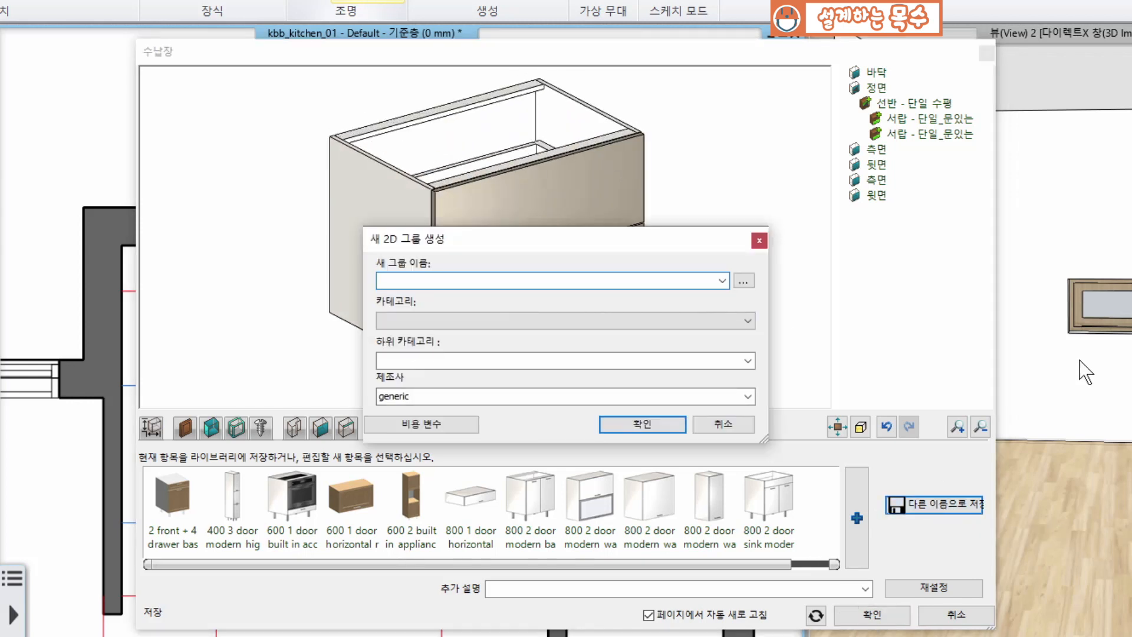
pyautogui.write('base_900')
pyautogui.click(716, 322)
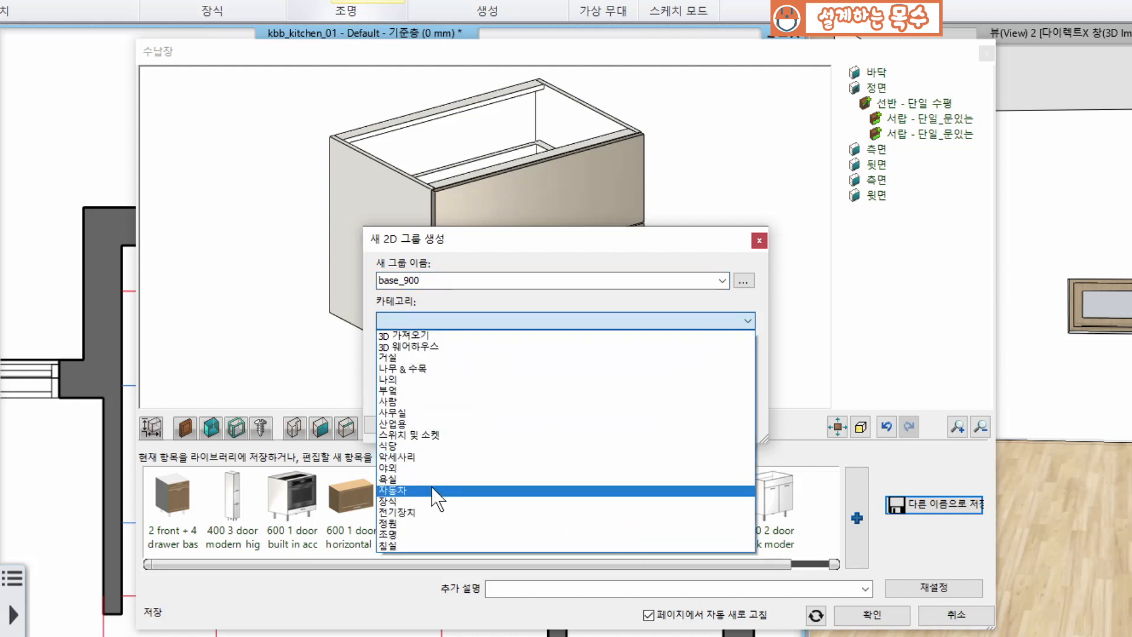
pyautogui.click(412, 379)
pyautogui.click(459, 352)
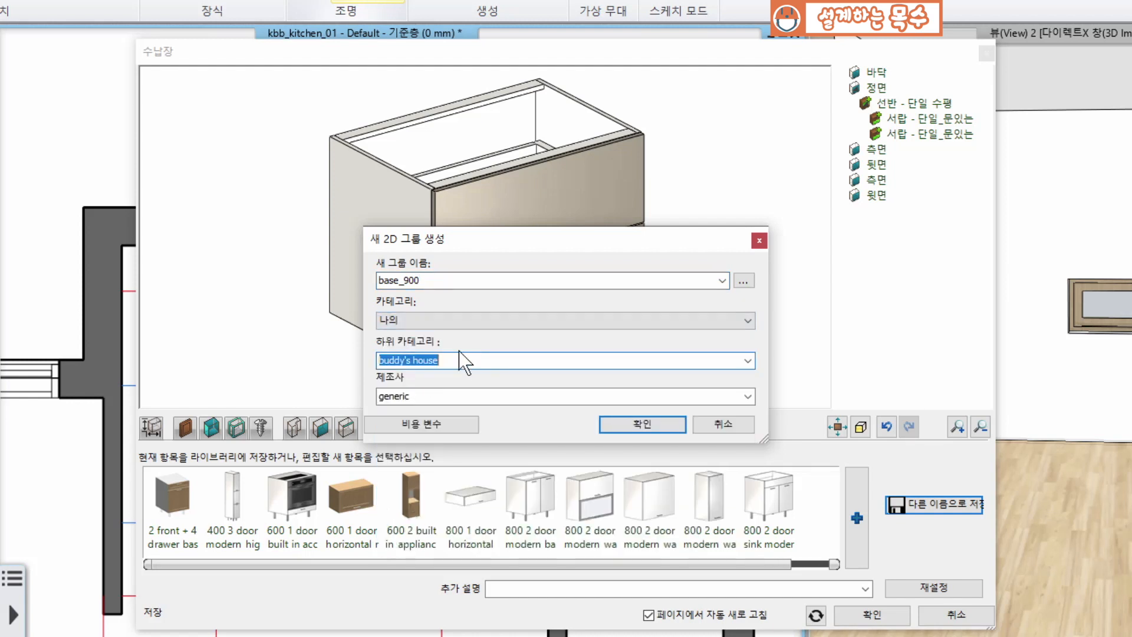
pyautogui.press('BackSpace')
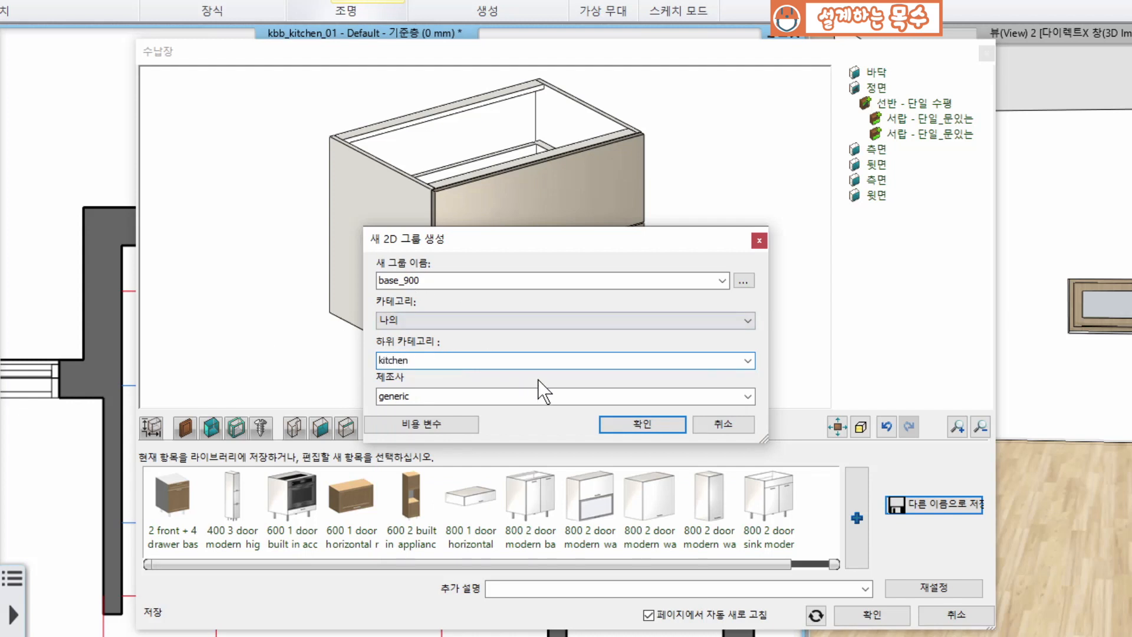
pyautogui.click(663, 427)
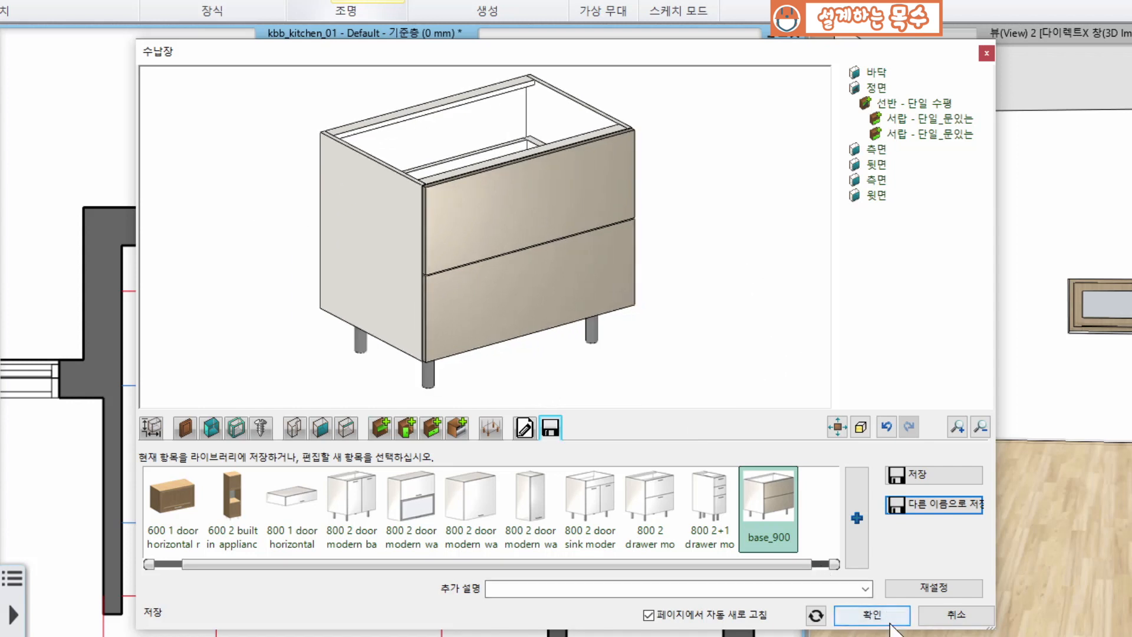
# Accept the cabinet settings and place the base_900 cabinet in the plan against the wall below the window.
pyautogui.click(856, 616)
pyautogui.scroll(2, 339, 322)
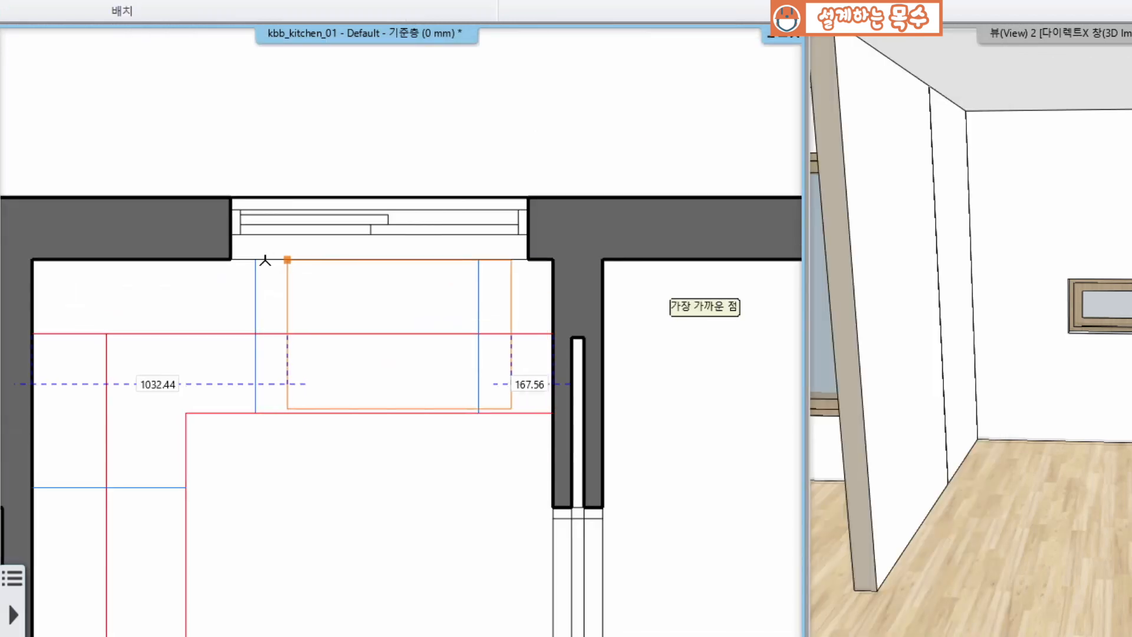
pyautogui.scroll(1, 268, 260)
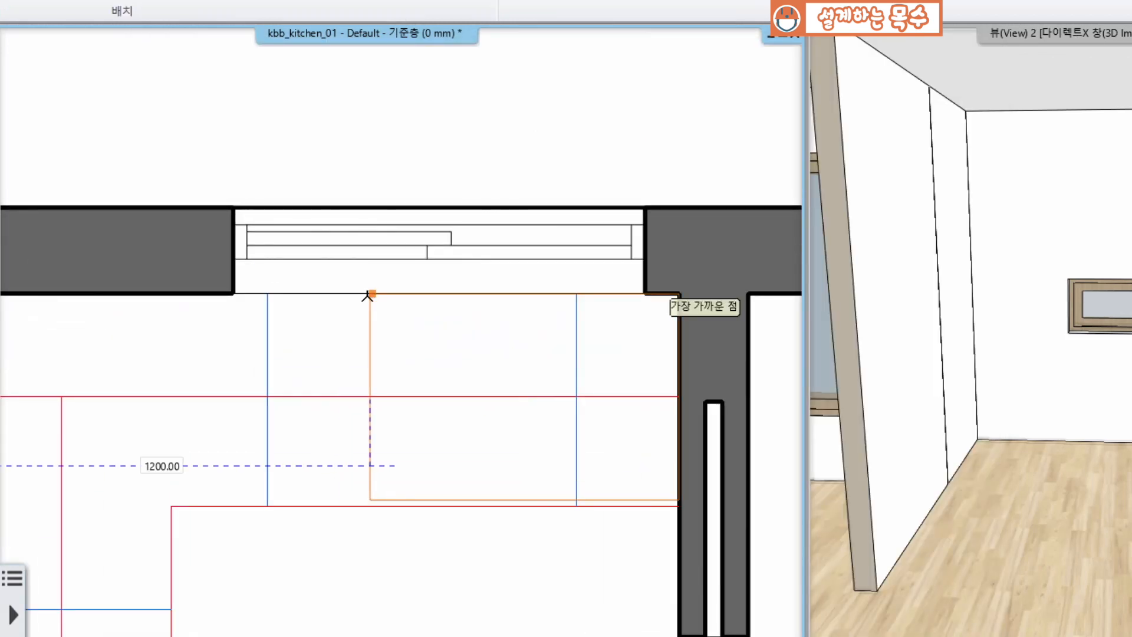
pyautogui.click(330, 335)
pyautogui.press('Escape')
# Turn on point snapping and move the cabinet 117.4 mm along the window wall to the guide line's endpoint.
pyautogui.scroll(1, 323, 319)
pyautogui.click(313, 319)
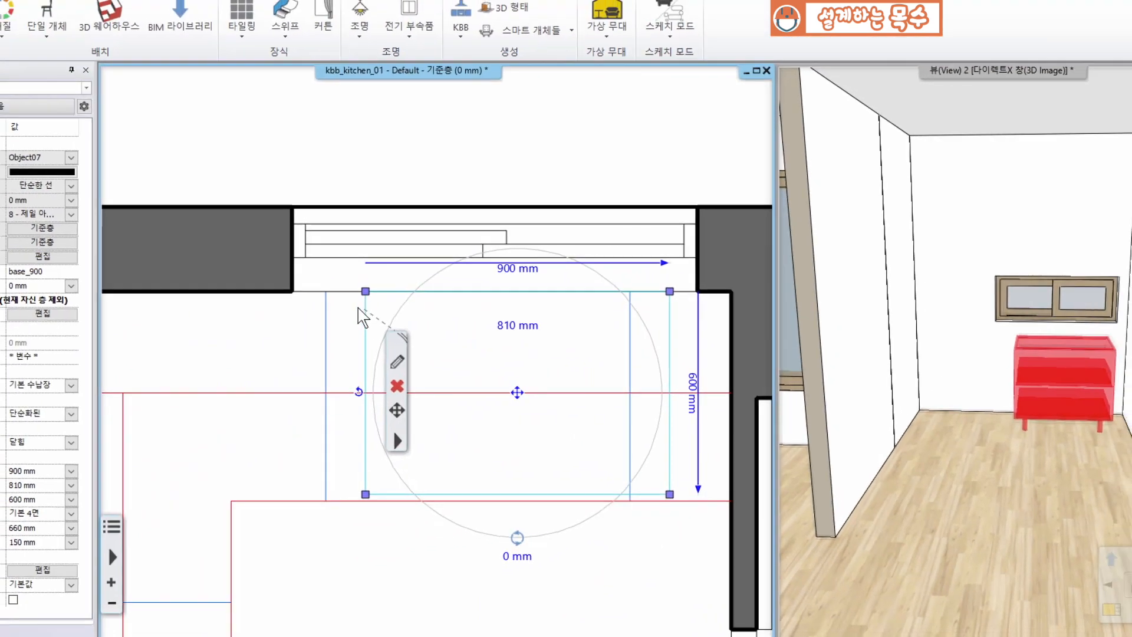
pyautogui.scroll(2, 313, 316)
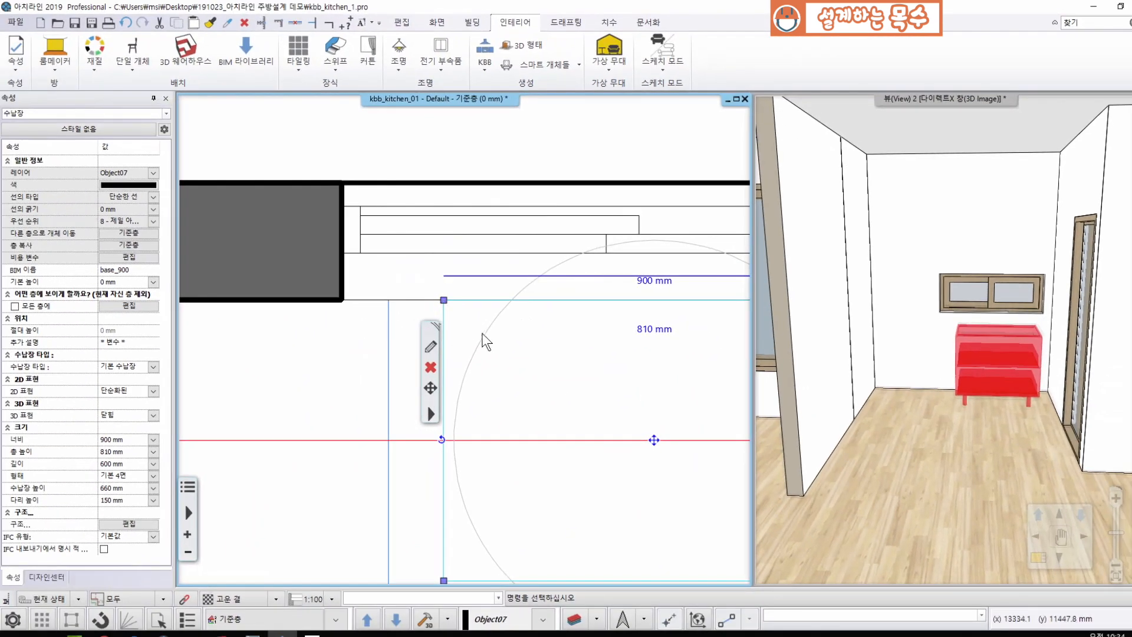
pyautogui.scroll(-2, 483, 341)
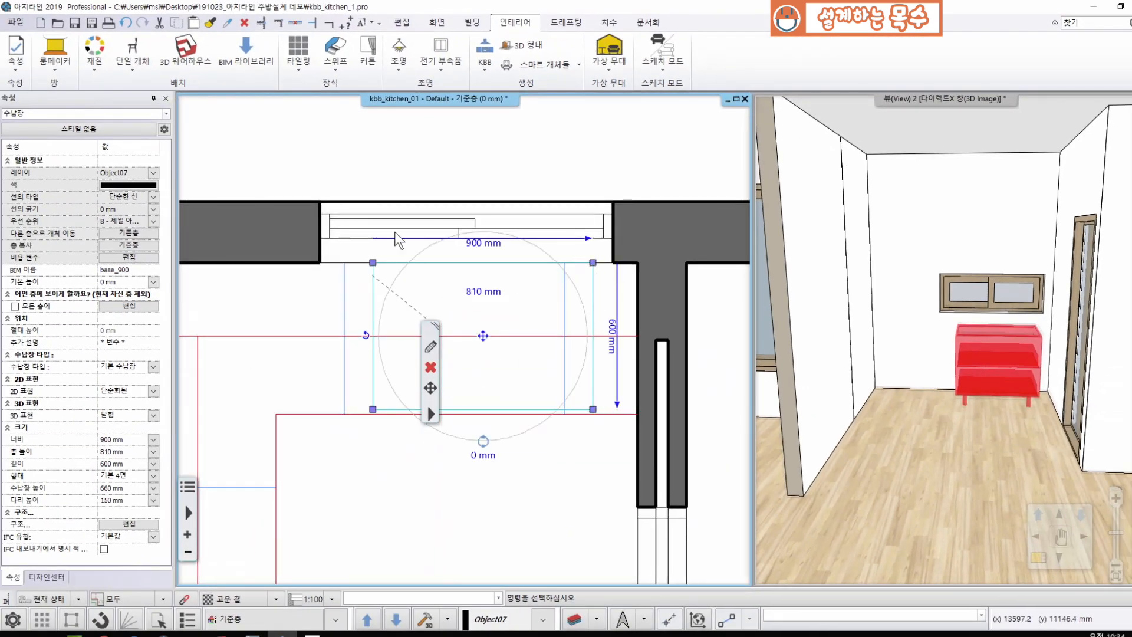
pyautogui.scroll(1, 395, 239)
pyautogui.moveTo(430, 388)
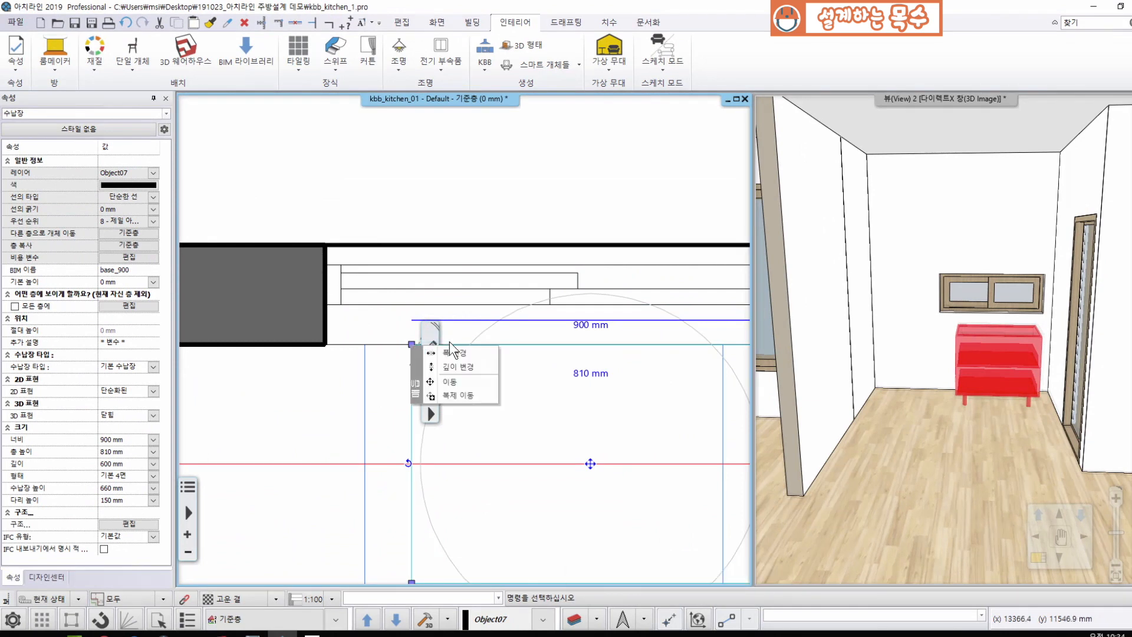
pyautogui.click(467, 375)
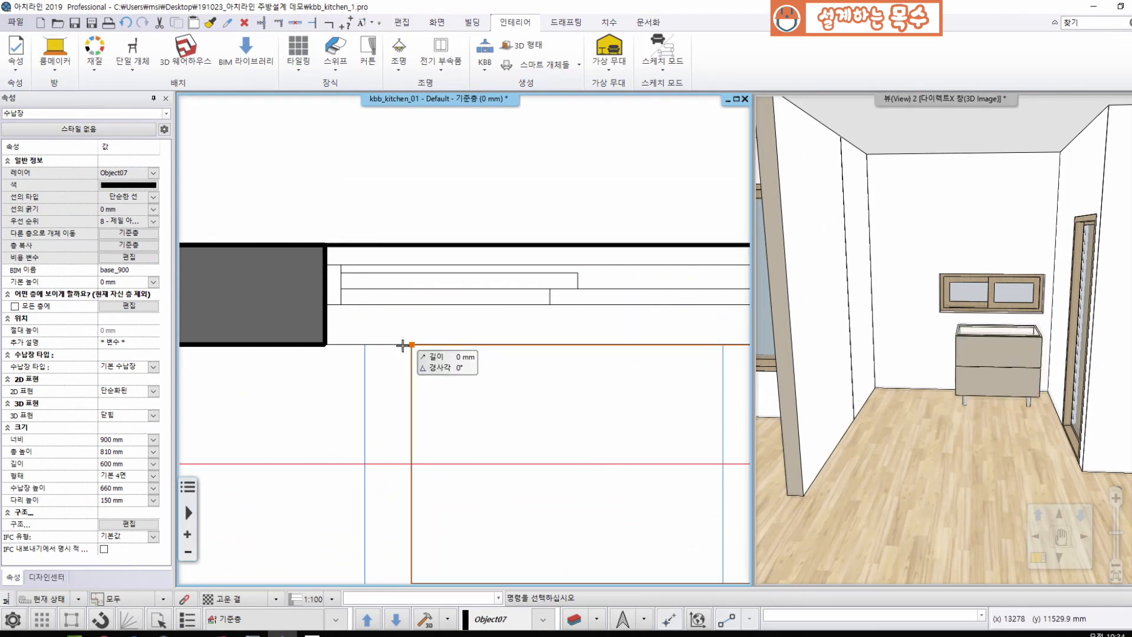
pyautogui.click(101, 619)
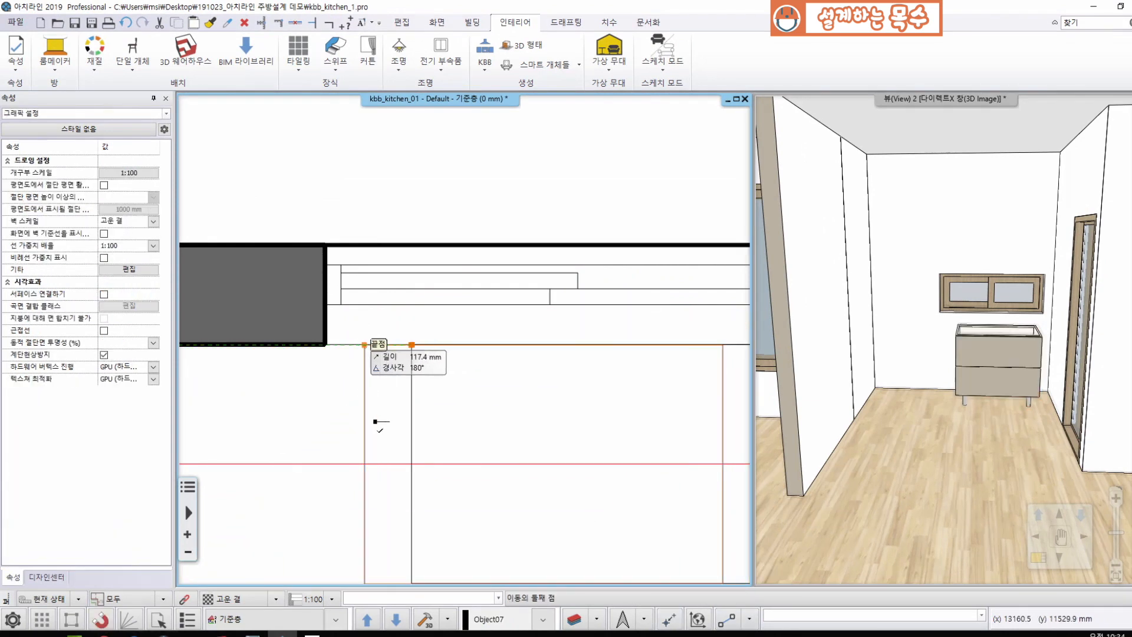
pyautogui.click(375, 422)
pyautogui.scroll(-4, 484, 357)
pyautogui.moveTo(497, 349); pyautogui.dragTo(497, 296, button='middle')
pyautogui.press('Escape')
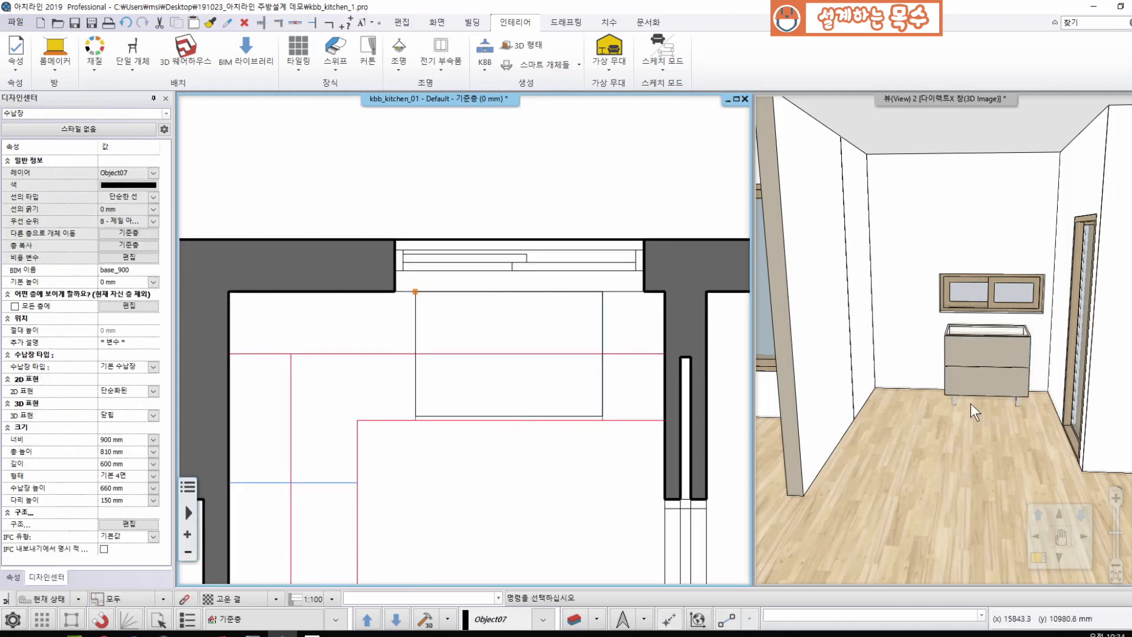
# Copy the 900 mm base cabinet 300 mm along the window wall so its back corner meets the inner wall corner.
pyautogui.scroll(3, 957, 364)
pyautogui.scroll(-3, 943, 380)
pyautogui.scroll(-2, 429, 452)
pyautogui.moveTo(428, 452); pyautogui.dragTo(724, 302, button='middle')
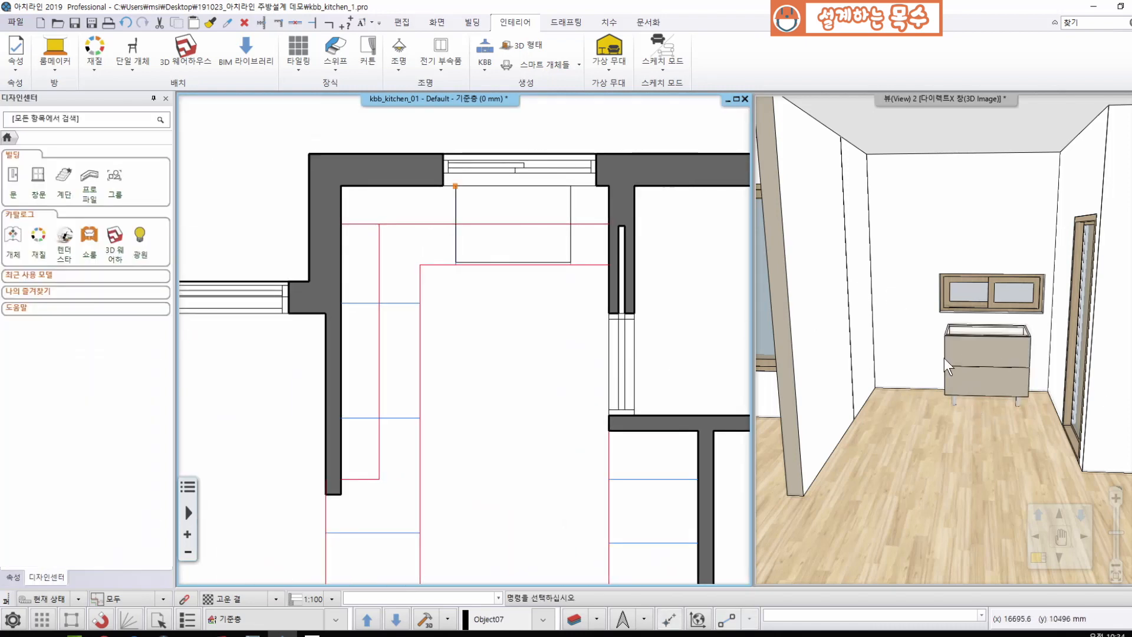
pyautogui.scroll(5, 947, 366)
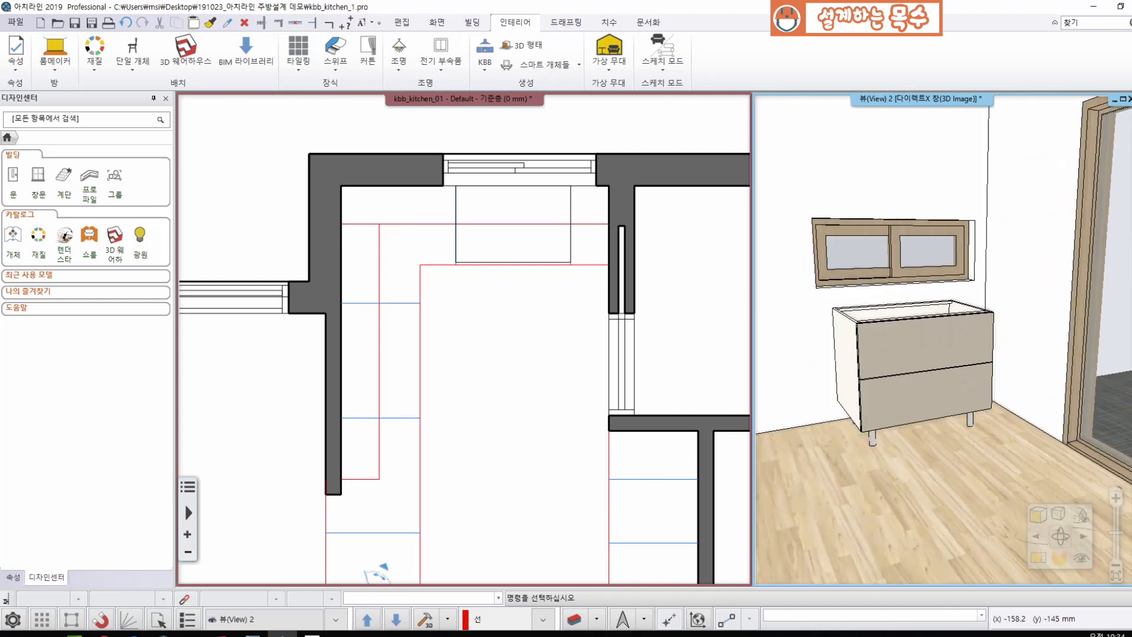
pyautogui.moveTo(995, 359)
pyautogui.mouseDown(button='middle')
pyautogui.moveTo(985, 391)
pyautogui.moveTo(872, 397)
pyautogui.mouseUp(button='middle')
pyautogui.scroll(5, 370, 323)
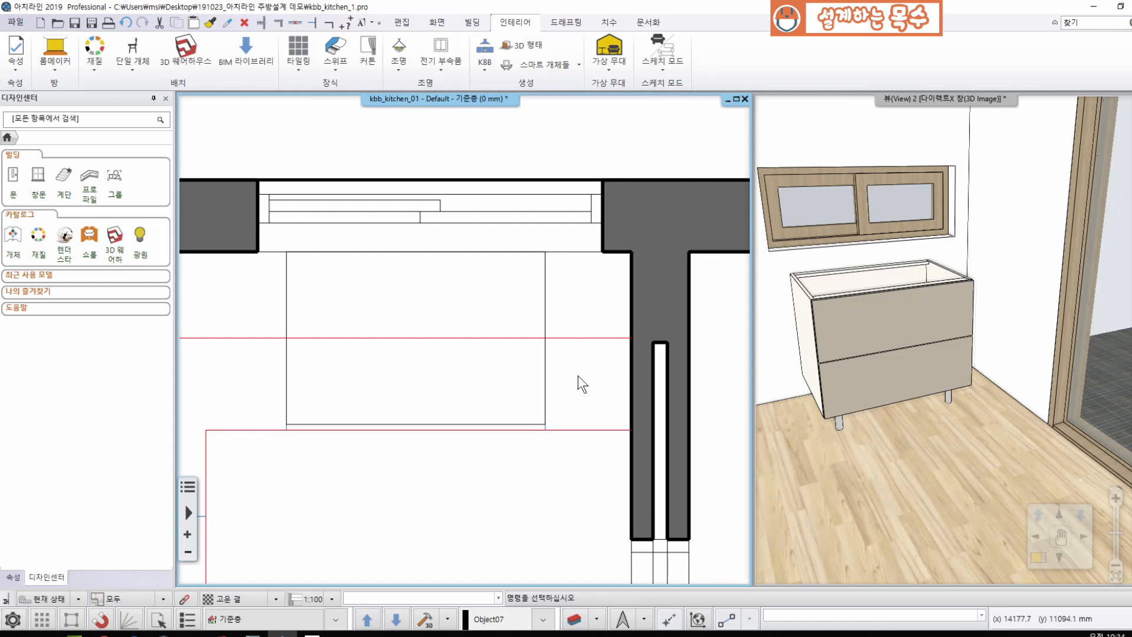
pyautogui.click(422, 404)
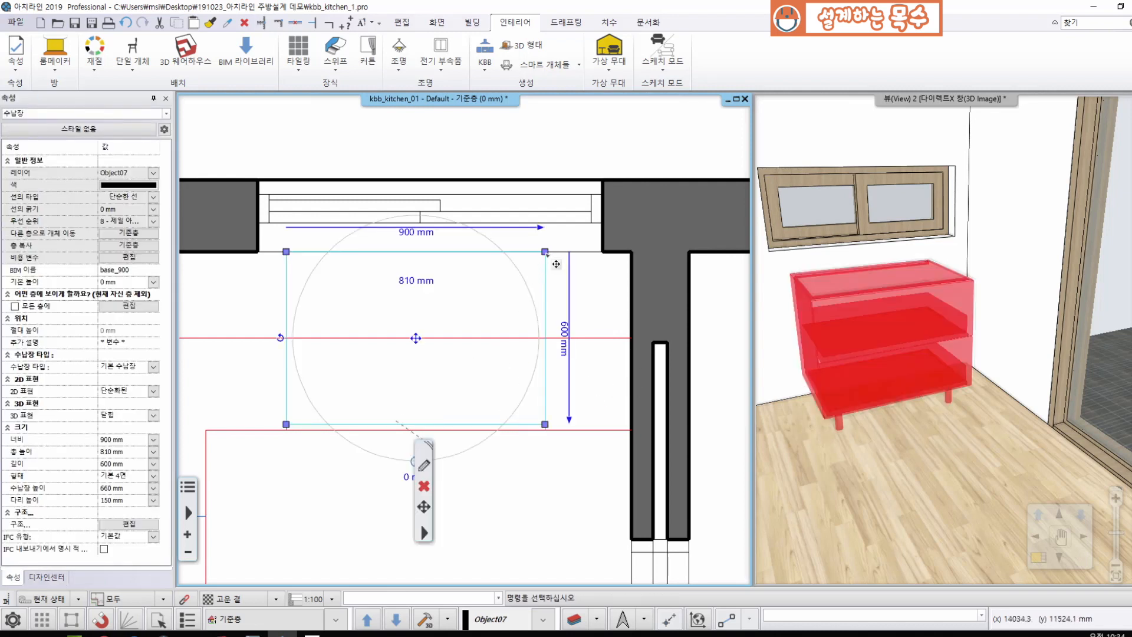
pyautogui.click(546, 252)
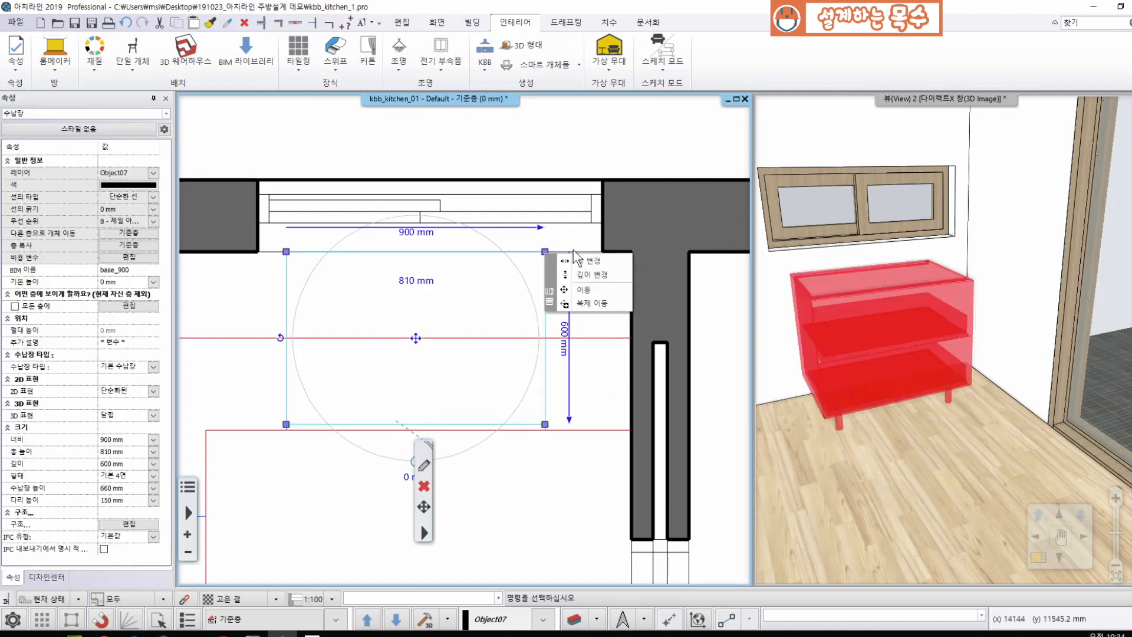
pyautogui.click(590, 290)
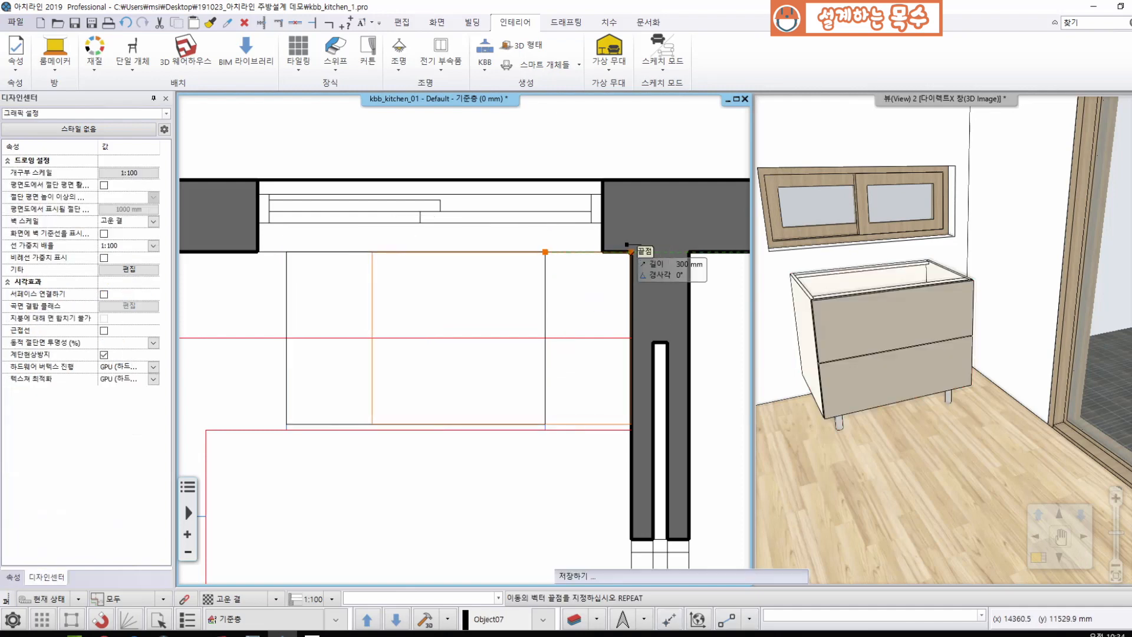
pyautogui.click(630, 251)
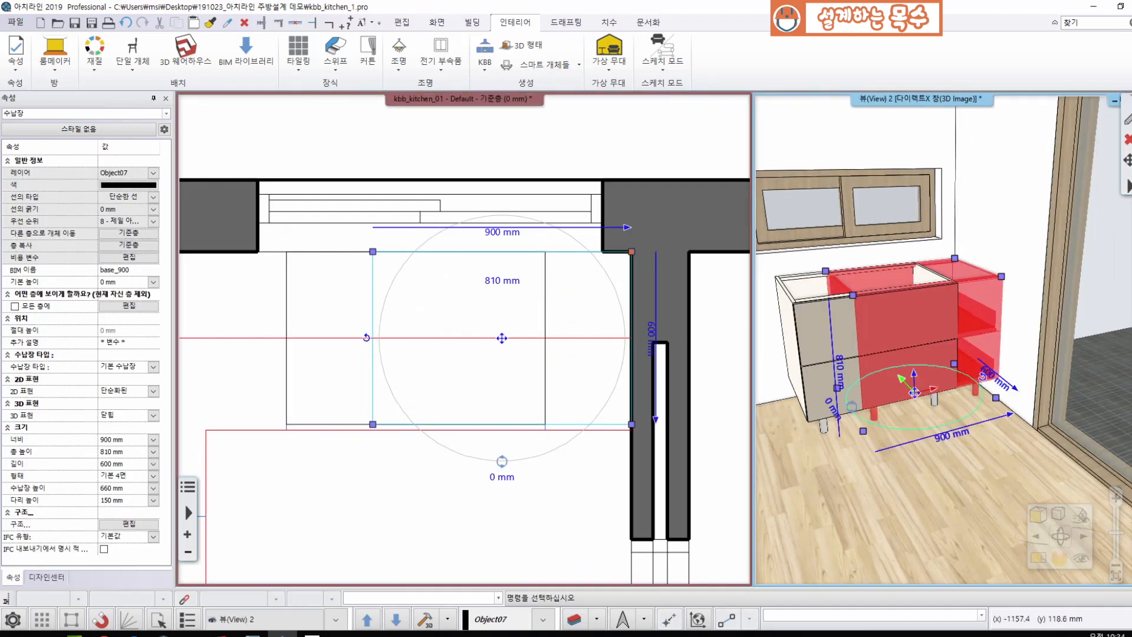
# Reduce the copied cabinet's width to 300 mm so its side meets the edge of the 900 mm cabinet.
pyautogui.click(359, 258)
pyautogui.click(401, 281)
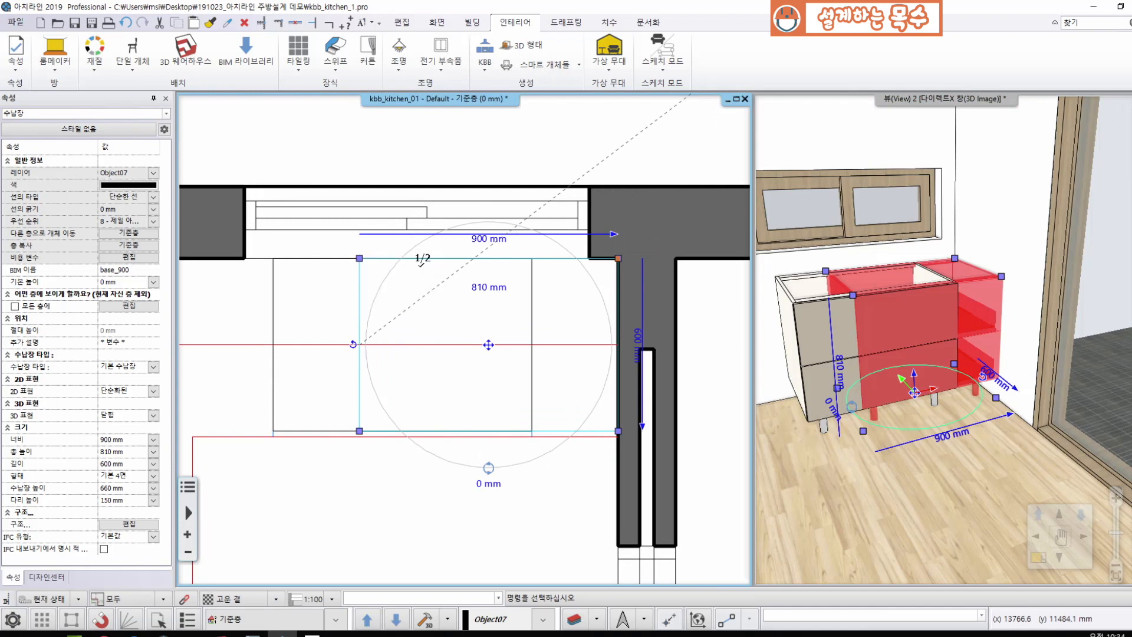
pyautogui.click(533, 255)
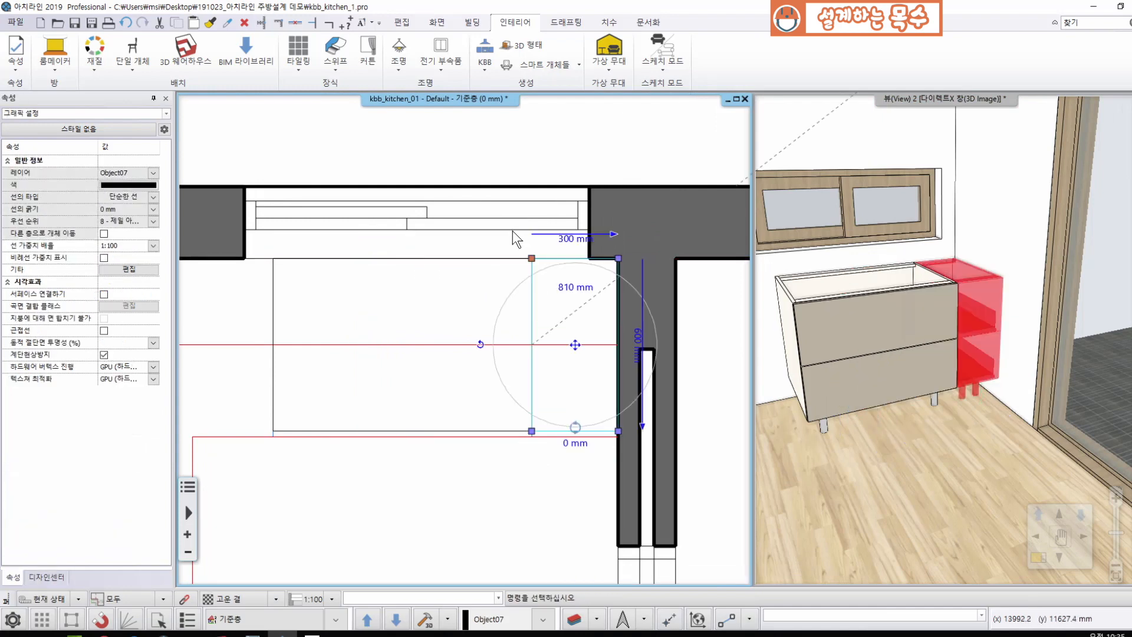
pyautogui.click(1066, 319)
# Examine the fronts, open tops and joint of the two adjacent base cabinets in the 3D view.
pyautogui.scroll(5, 1028, 336)
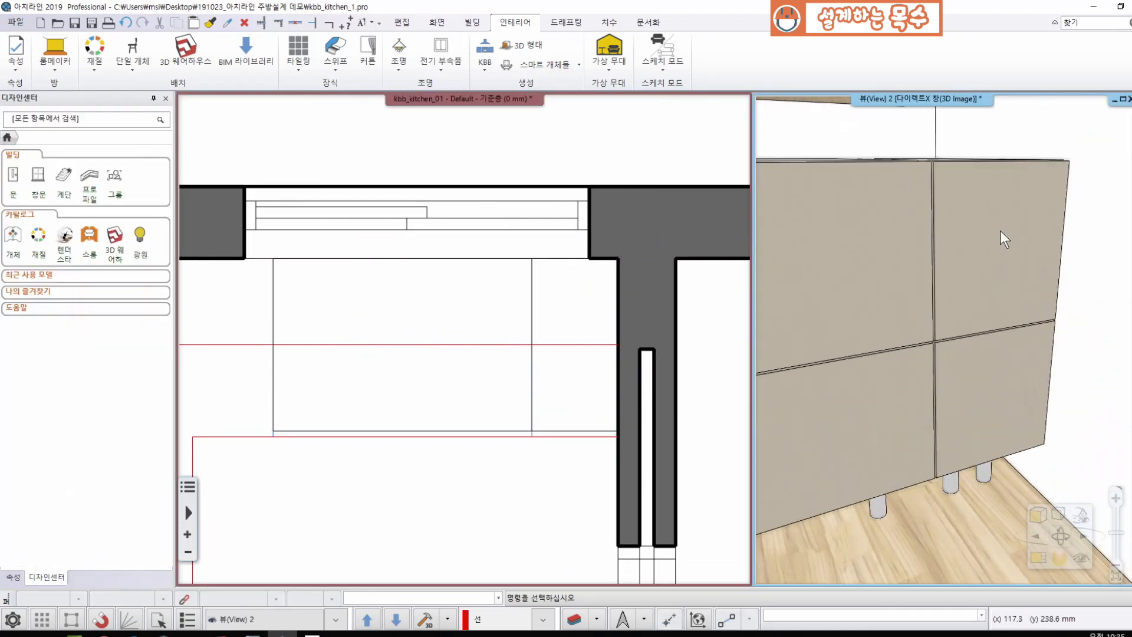
pyautogui.moveTo(1024, 330); pyautogui.dragTo(1055, 374, button='middle')
pyautogui.moveTo(837, 236); pyautogui.dragTo(931, 246, button='middle')
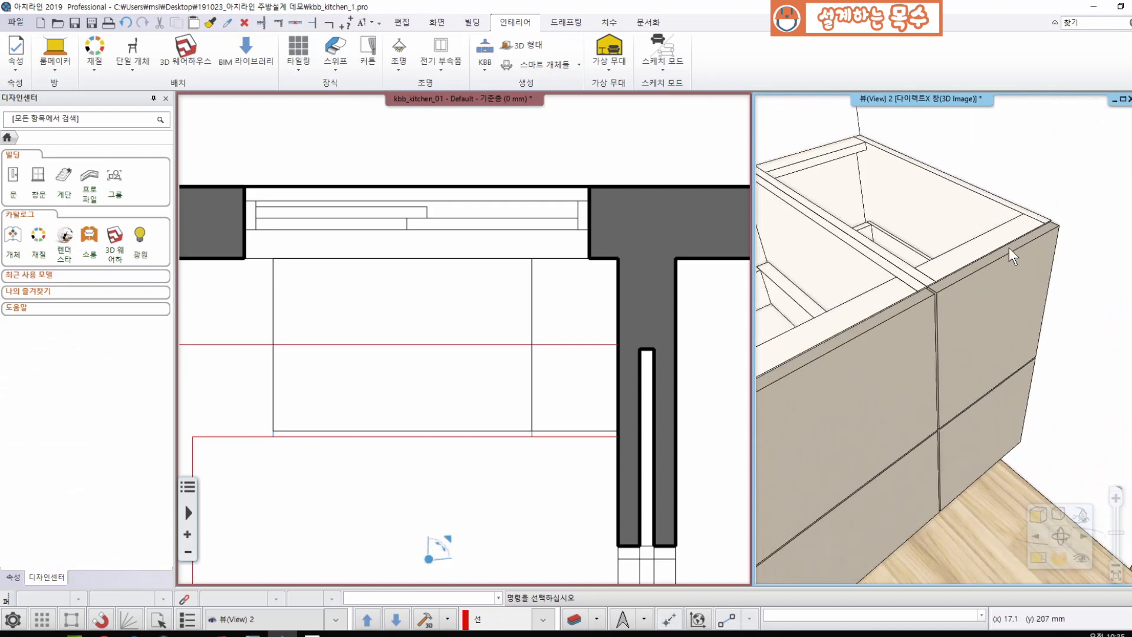
pyautogui.moveTo(1009, 249); pyautogui.dragTo(938, 272, button='middle')
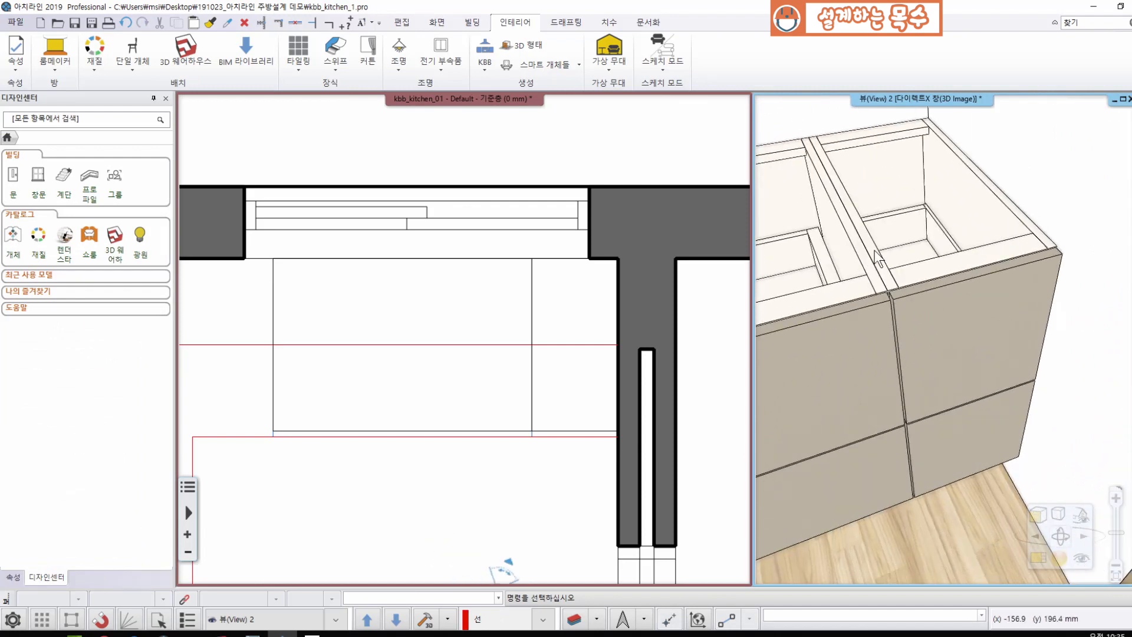
pyautogui.moveTo(993, 363); pyautogui.dragTo(897, 405, button='middle')
pyautogui.scroll(-3, 910, 392)
pyautogui.scroll(2, 963, 324)
pyautogui.moveTo(927, 280); pyautogui.dragTo(883, 289, button='middle')
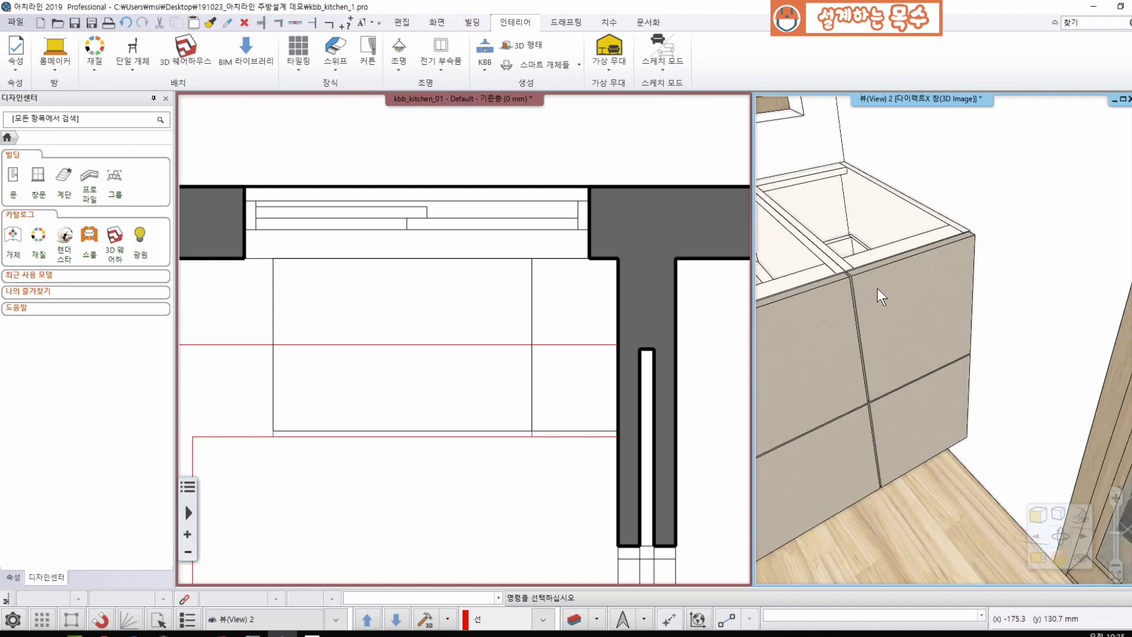
# Open the 300 mm wide cabinet's properties and delete its single horizontal shelf together with both drawers.
pyautogui.click(885, 278)
pyautogui.rightClick(883, 271)
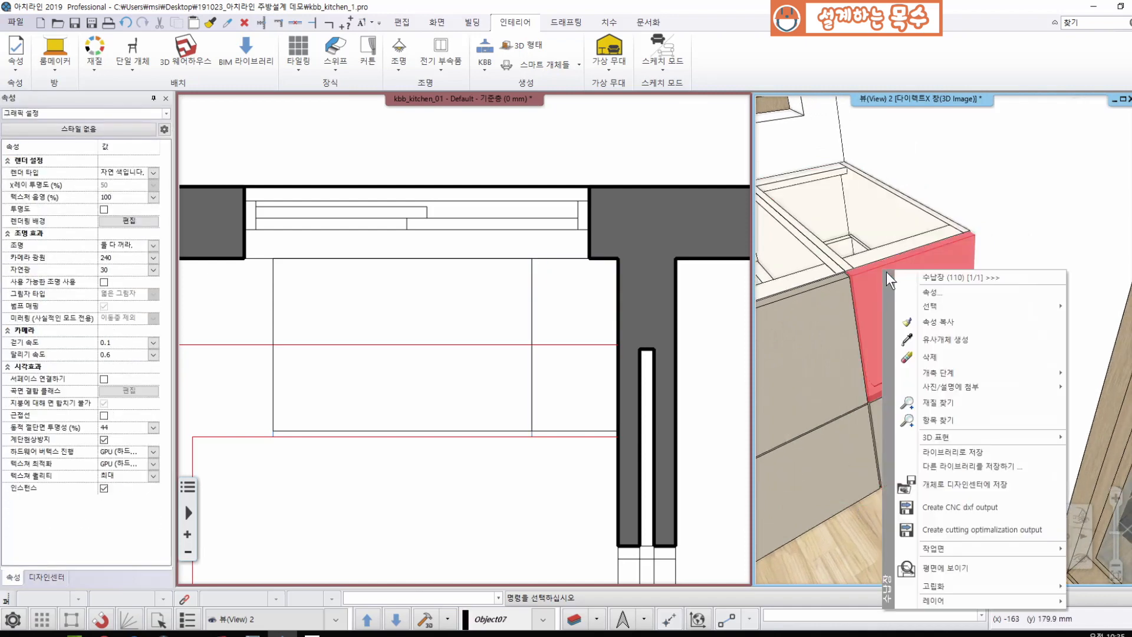
pyautogui.click(926, 292)
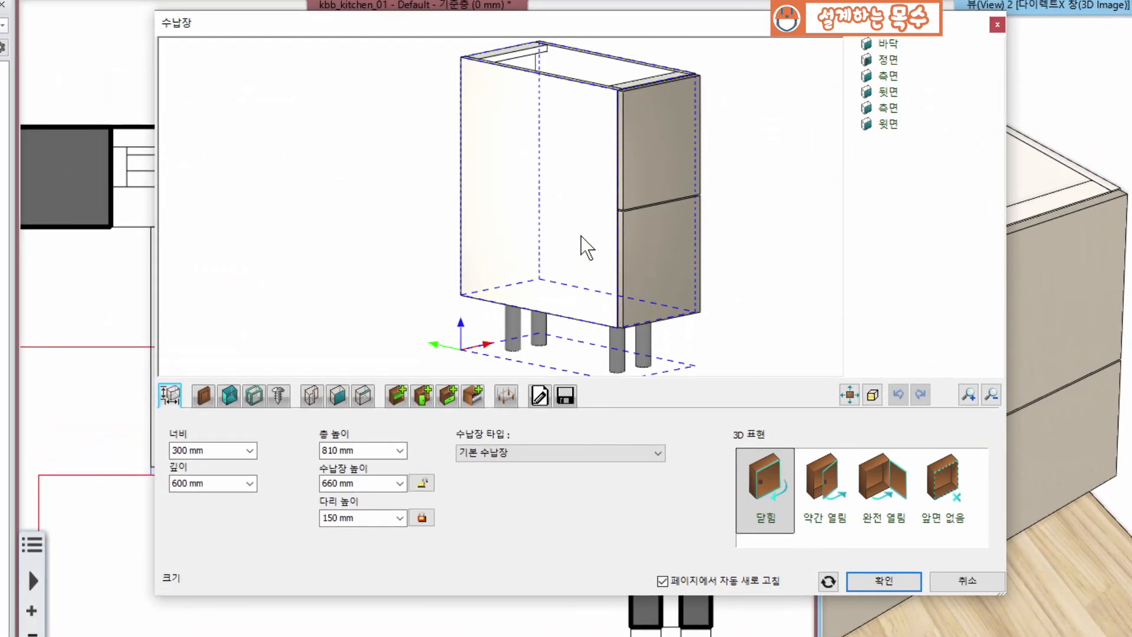
pyautogui.scroll(-3, 597, 142)
pyautogui.moveTo(590, 150); pyautogui.dragTo(476, 277, button='middle')
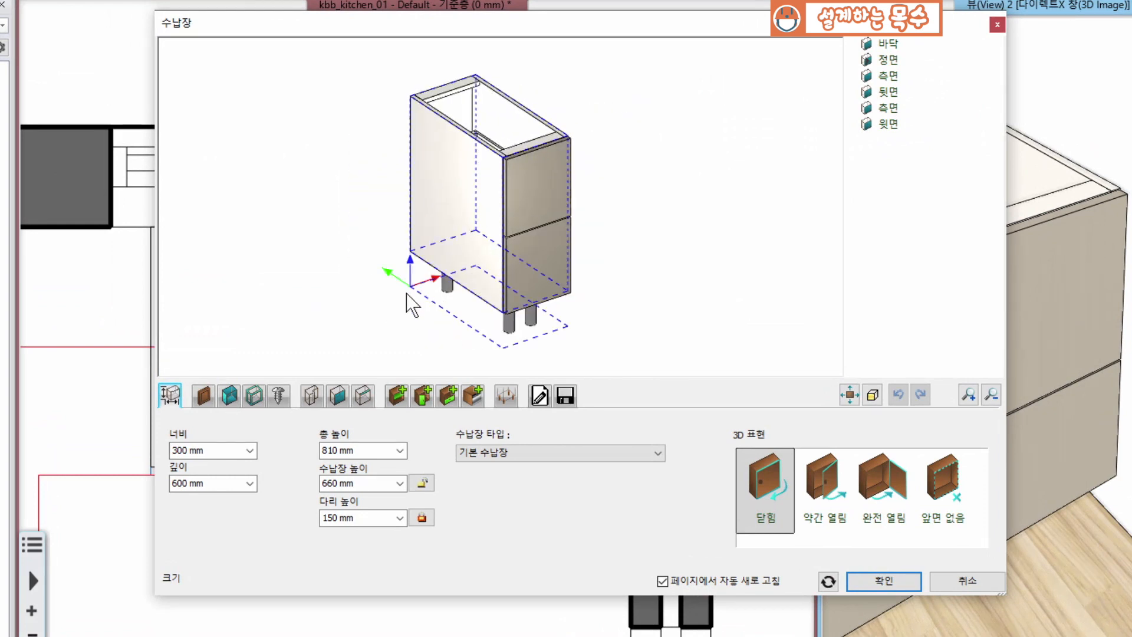
pyautogui.moveTo(406, 294); pyautogui.dragTo(445, 278, button='middle')
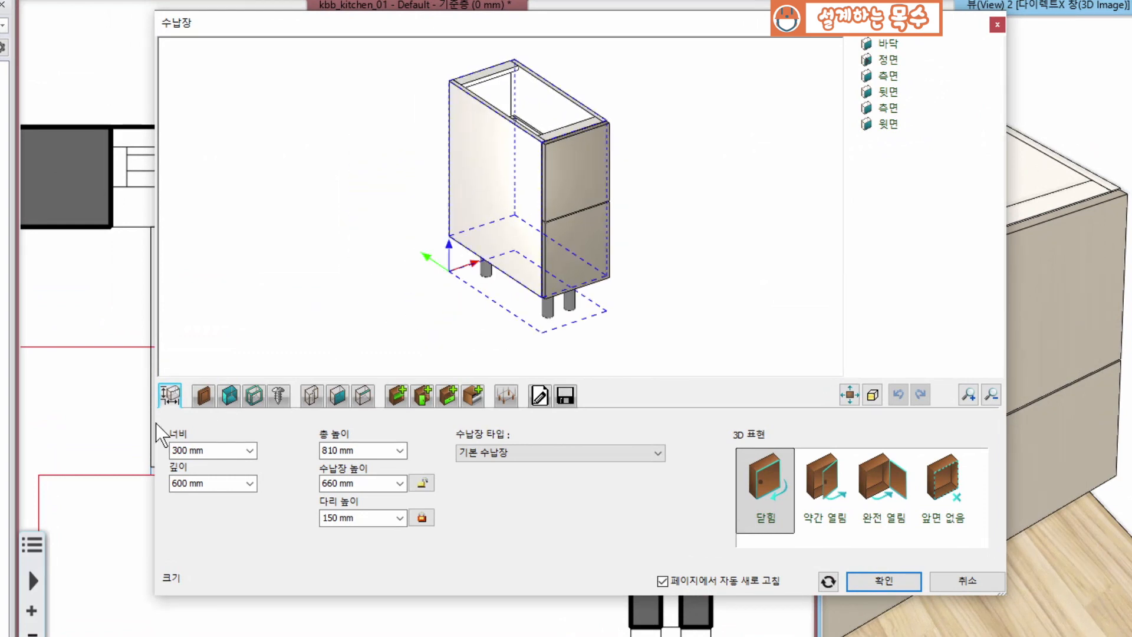
pyautogui.click(397, 395)
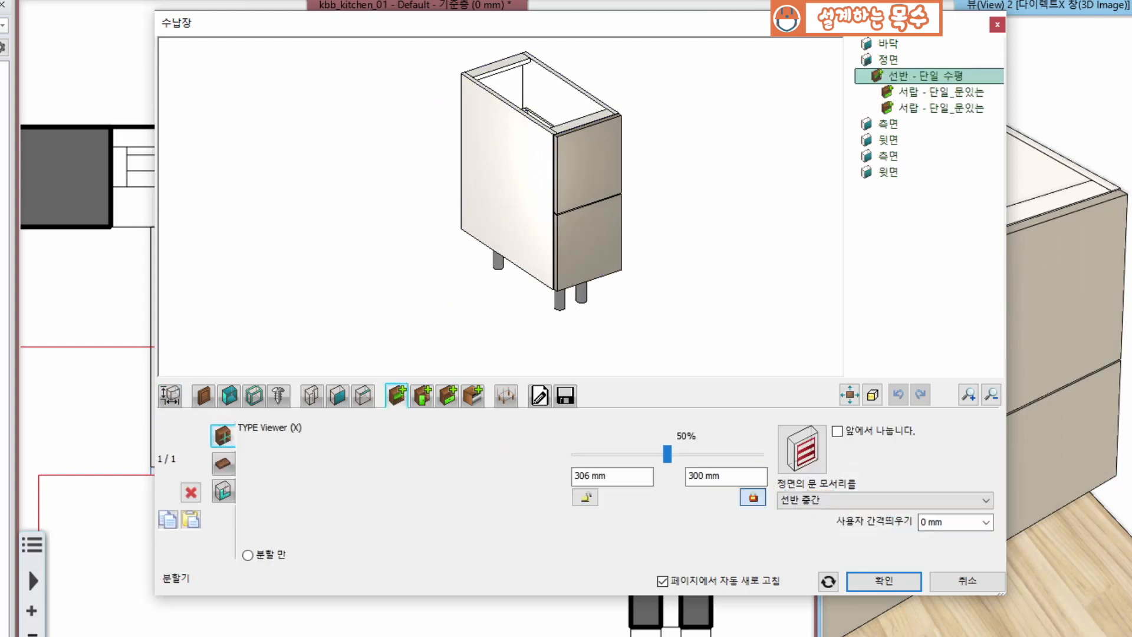
pyautogui.click(190, 492)
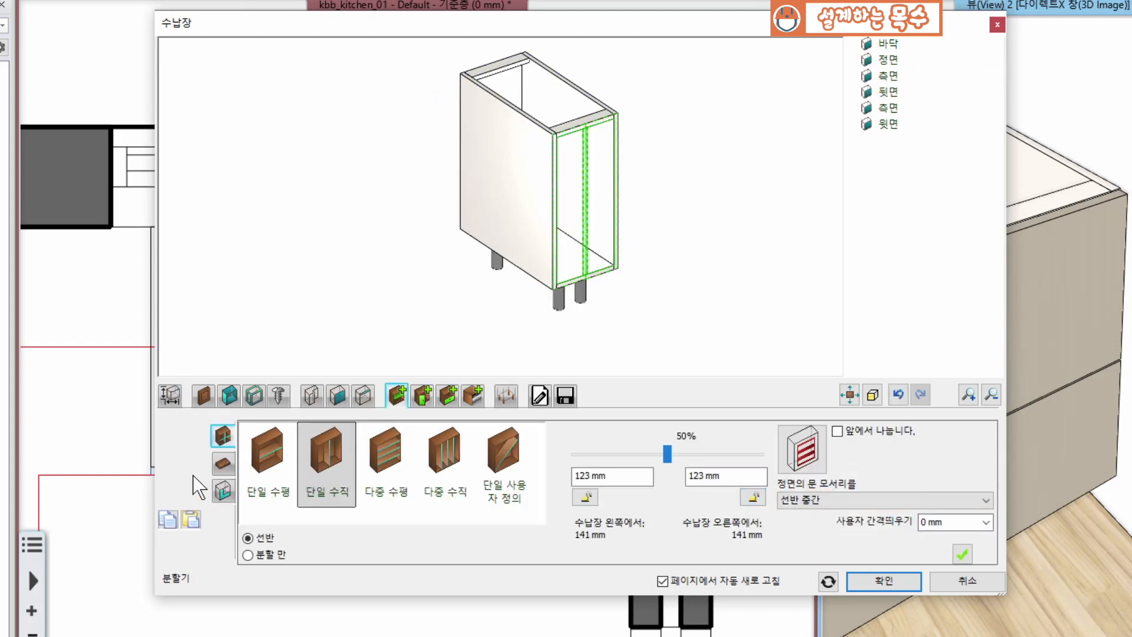
# Fill the 300 mm cabinet's front opening with a multiple drawer set behind one shared front (다중_단일문).
pyautogui.scroll(3, 639, 192)
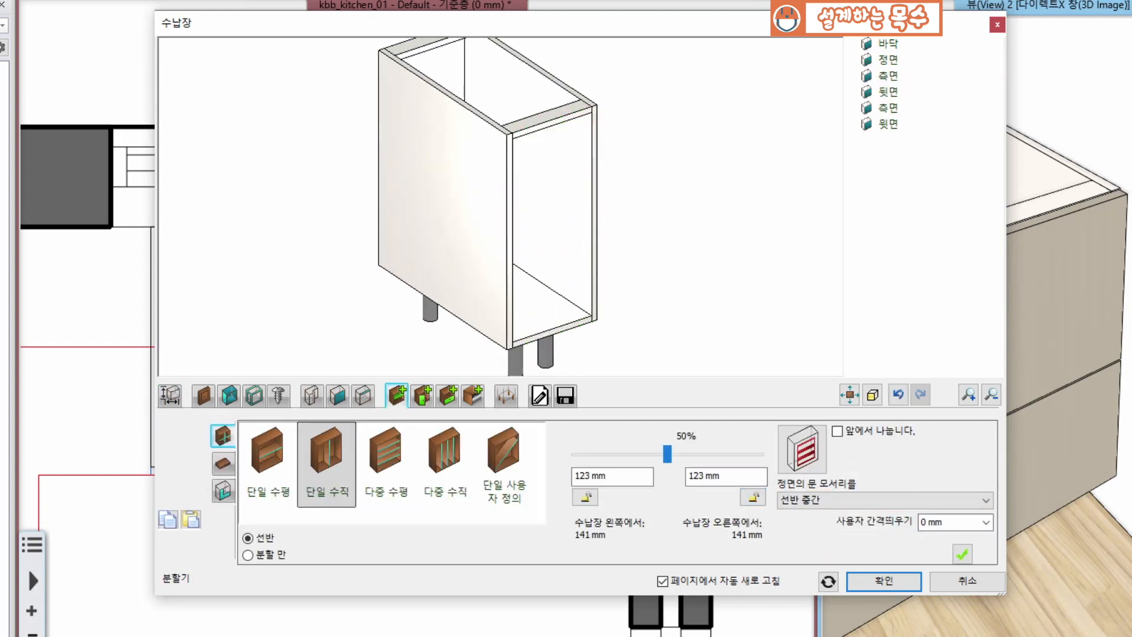
pyautogui.click(447, 399)
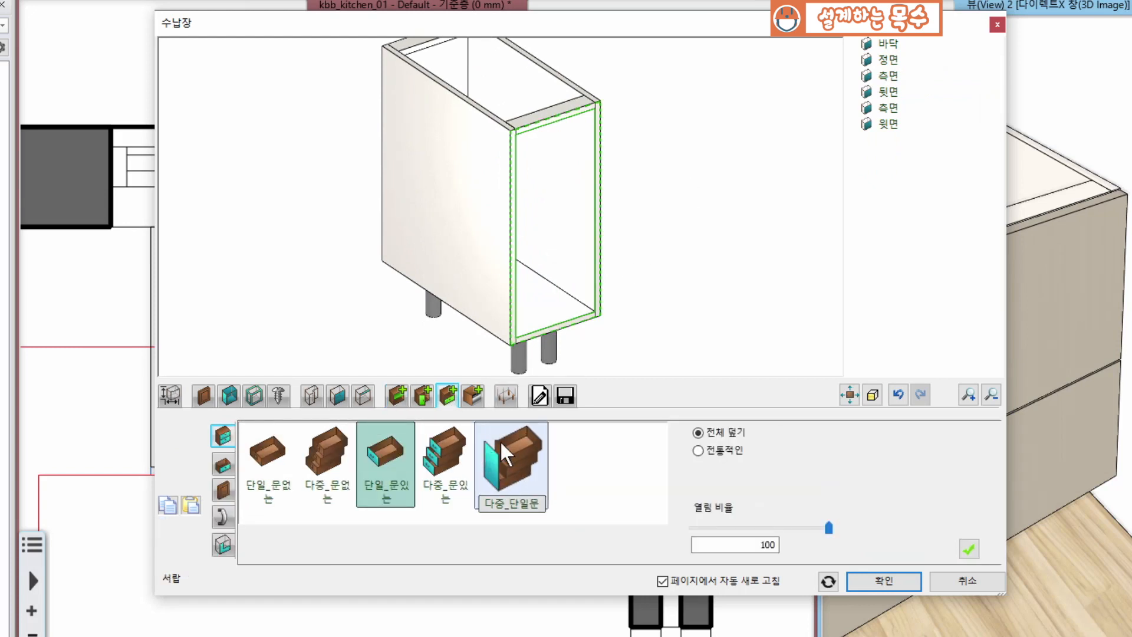
pyautogui.click(511, 479)
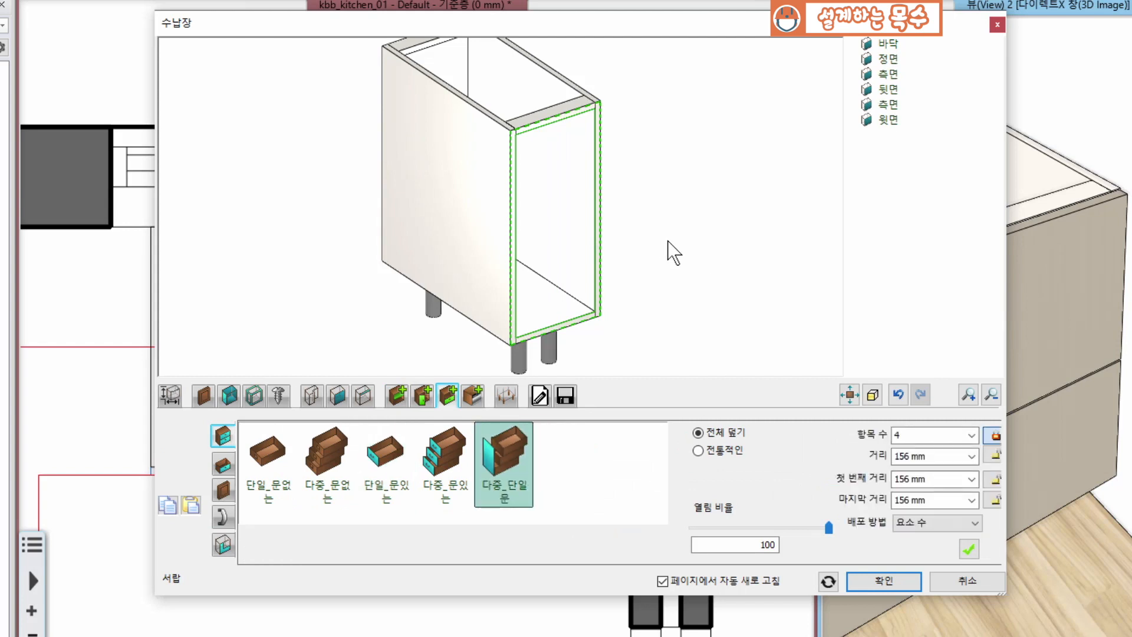
pyautogui.click(969, 549)
pyautogui.moveTo(678, 277); pyautogui.dragTo(530, 211, button='middle')
pyautogui.scroll(1, 573, 193)
pyautogui.scroll(-2, 572, 203)
pyautogui.scroll(-1, 520, 207)
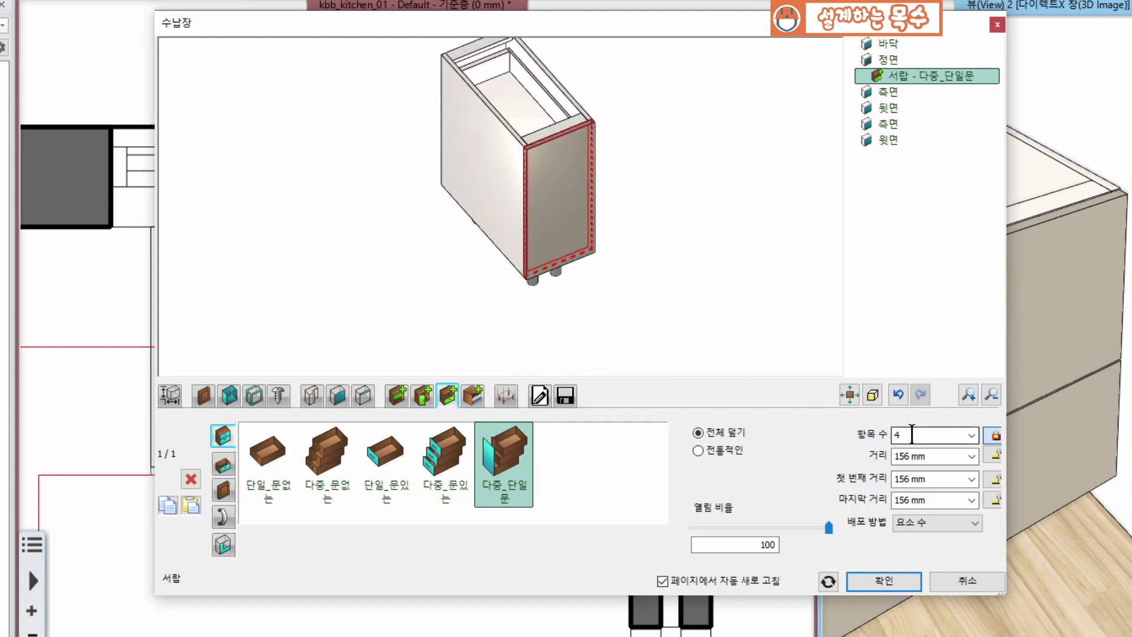
pyautogui.doubleClick(896, 435)
pyautogui.moveTo(552, 238); pyautogui.dragTo(591, 235, button='middle')
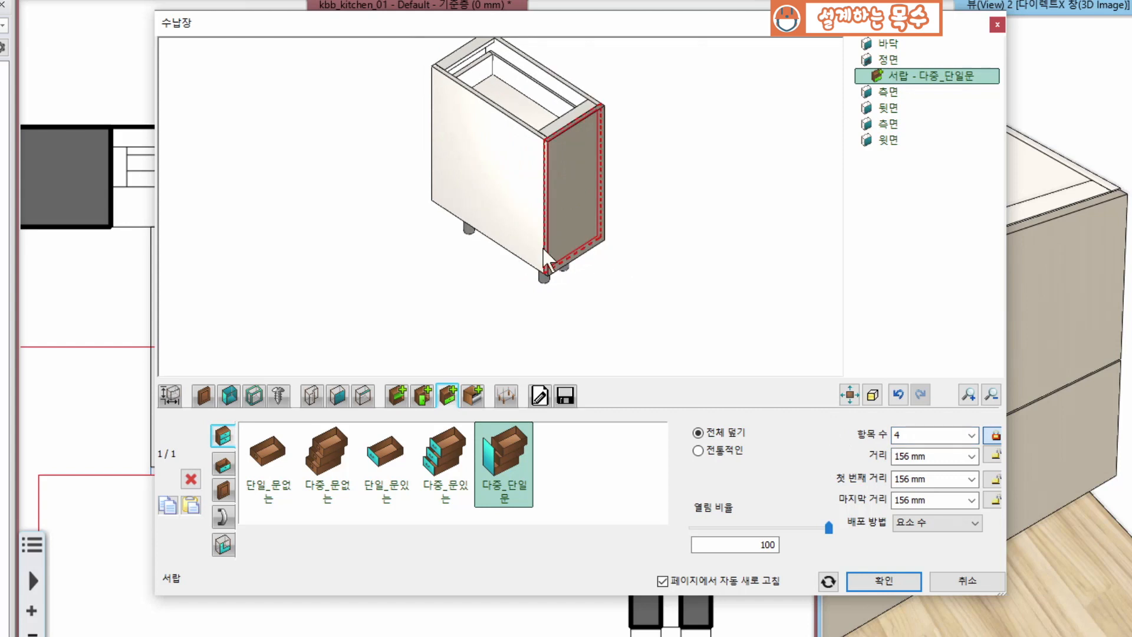
# Show the cabinet fully open (완전 열림) in the preview and examine the drawers behind the single front.
pyautogui.click(170, 395)
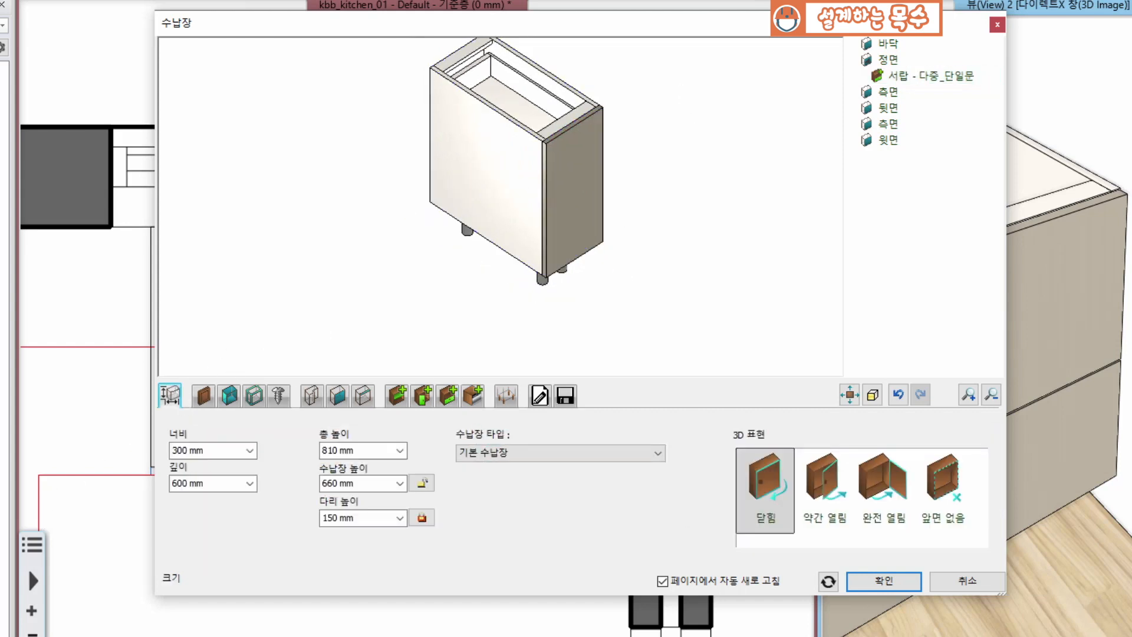
pyautogui.click(625, 452)
pyautogui.click(628, 470)
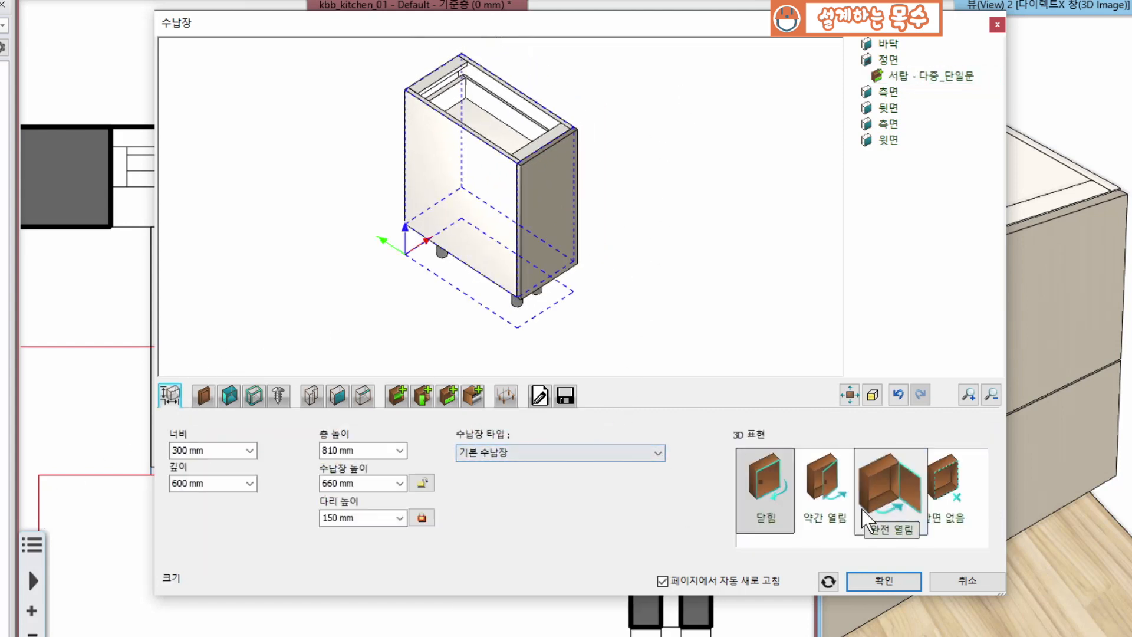
pyautogui.click(890, 484)
pyautogui.moveTo(629, 201); pyautogui.dragTo(547, 227, button='middle')
pyautogui.click(702, 196)
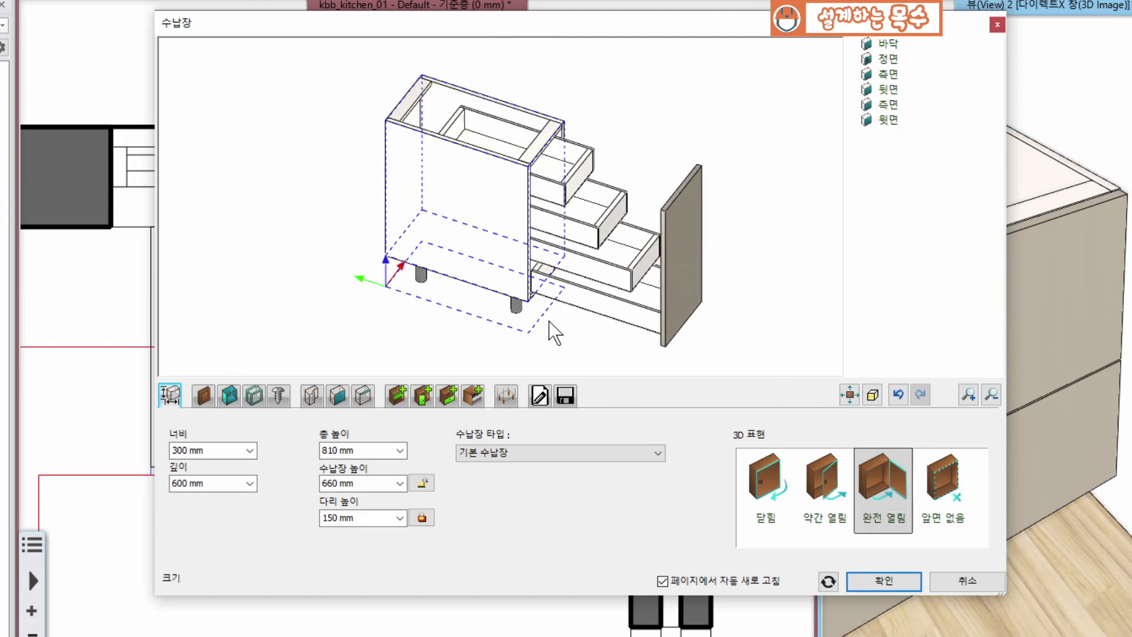
# Set the number of drawers to 3 and switch the cabinet's 3D display to closed (닫힘).
pyautogui.click(448, 395)
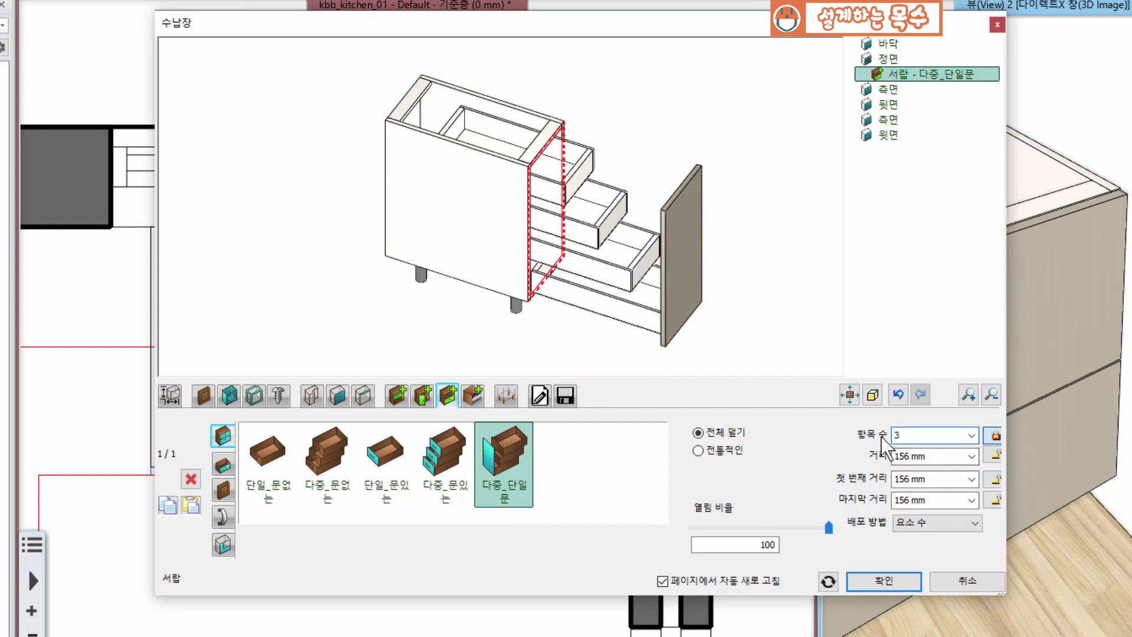
pyautogui.moveTo(568, 189); pyautogui.dragTo(660, 171, button='middle')
pyautogui.moveTo(724, 223); pyautogui.dragTo(709, 239, button='middle')
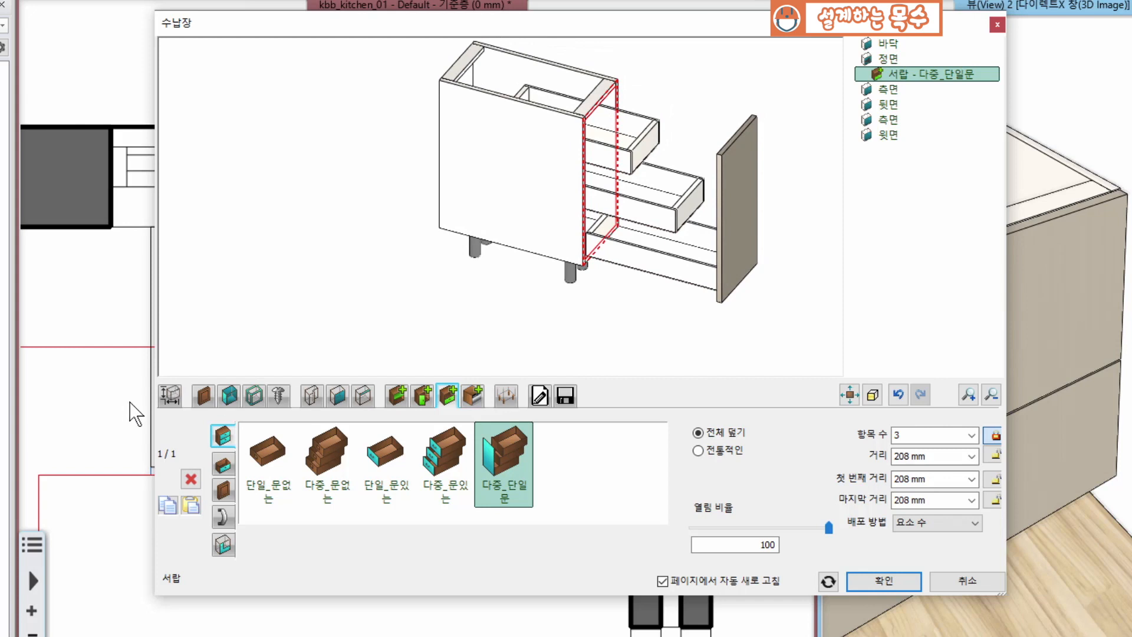
pyautogui.click(171, 394)
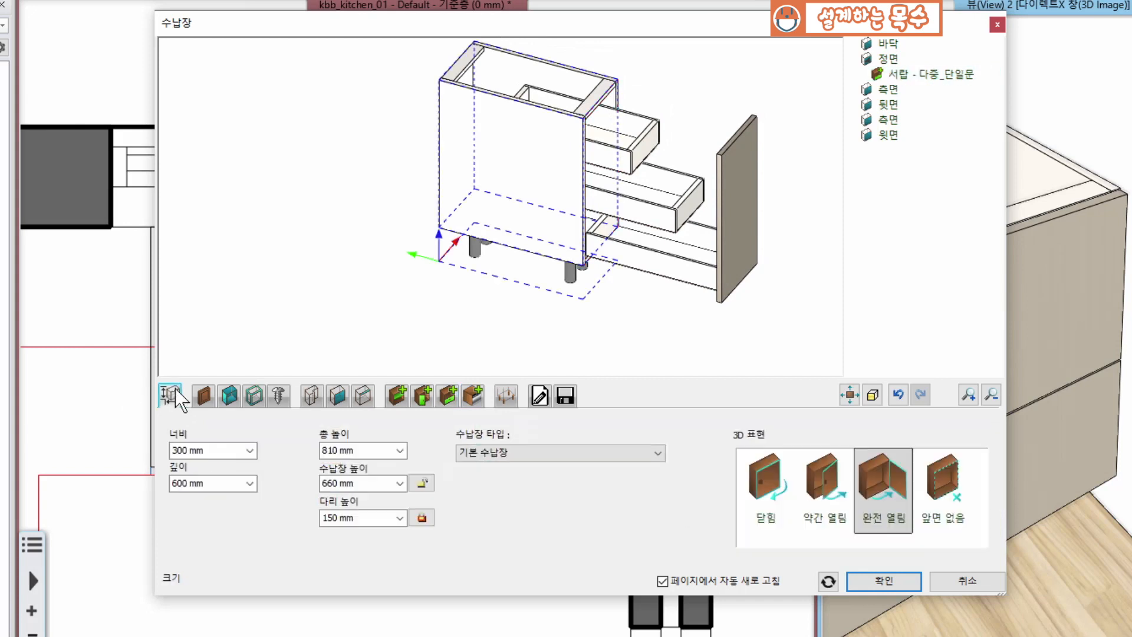
pyautogui.click(773, 489)
# Set the uniform offset of the cabinet's corner legs to 70 mm in the leg placement profile.
pyautogui.keyDown('shift'); pyautogui.moveTo(619, 126); pyautogui.dragTo(504, 170, button='middle'); pyautogui.keyUp('shift')
pyautogui.scroll(3, 540, 187)
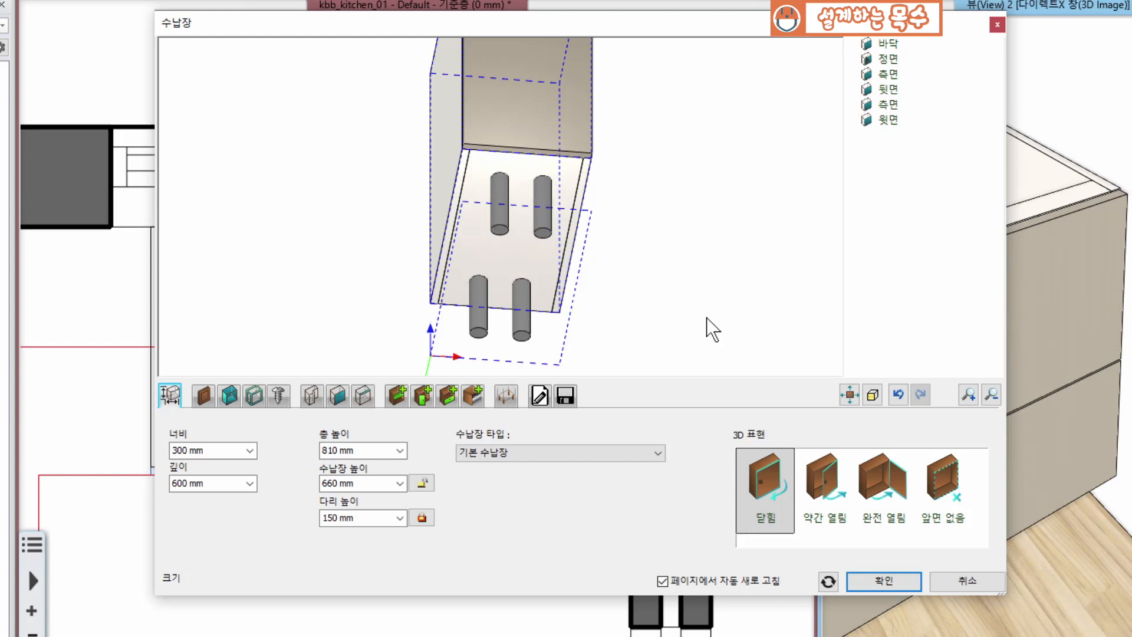
pyautogui.click(506, 392)
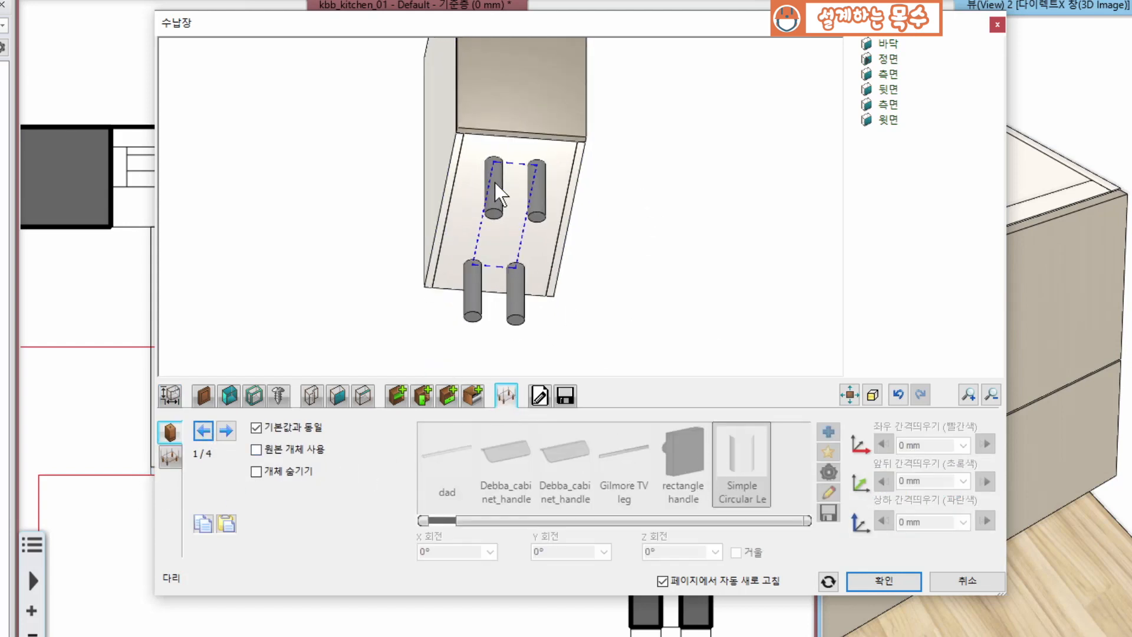
pyautogui.click(169, 455)
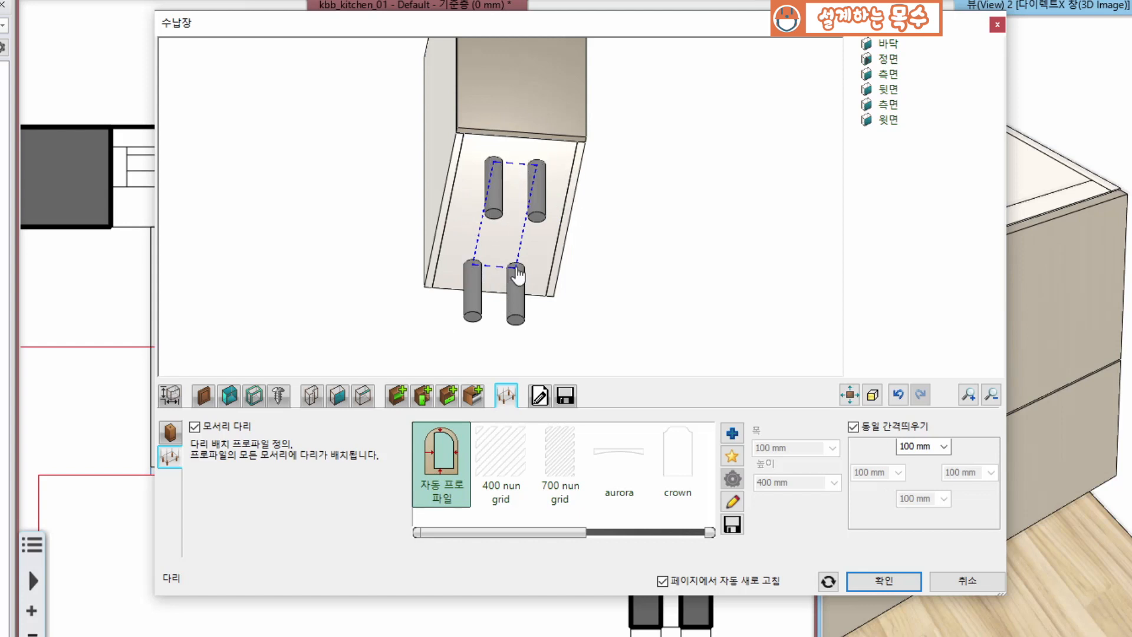
pyautogui.click(934, 446)
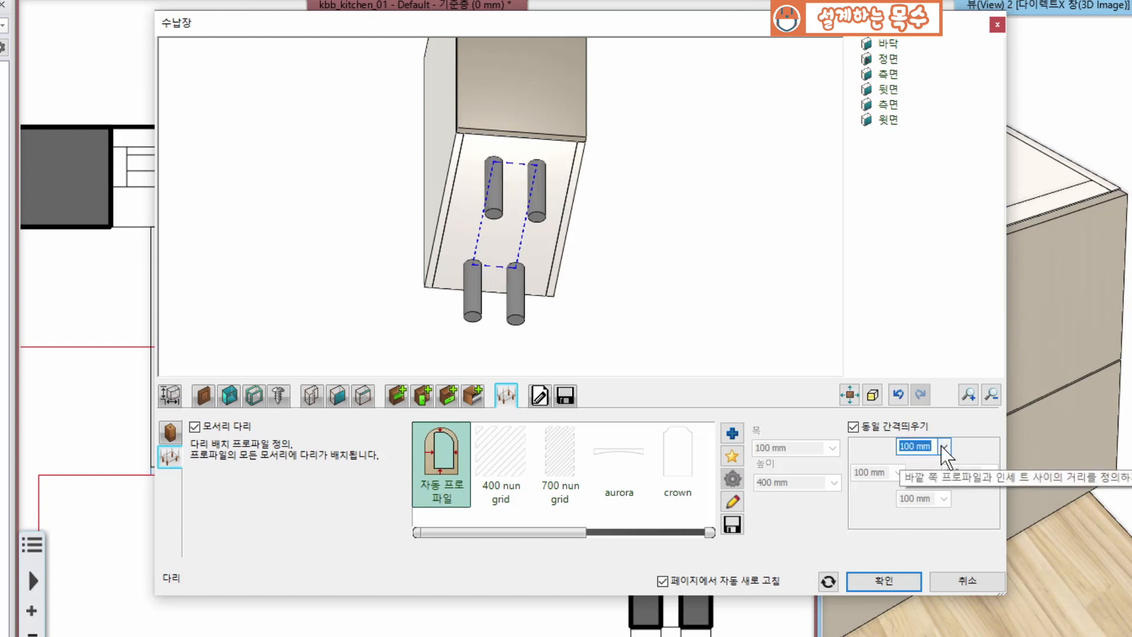
pyautogui.write('70')
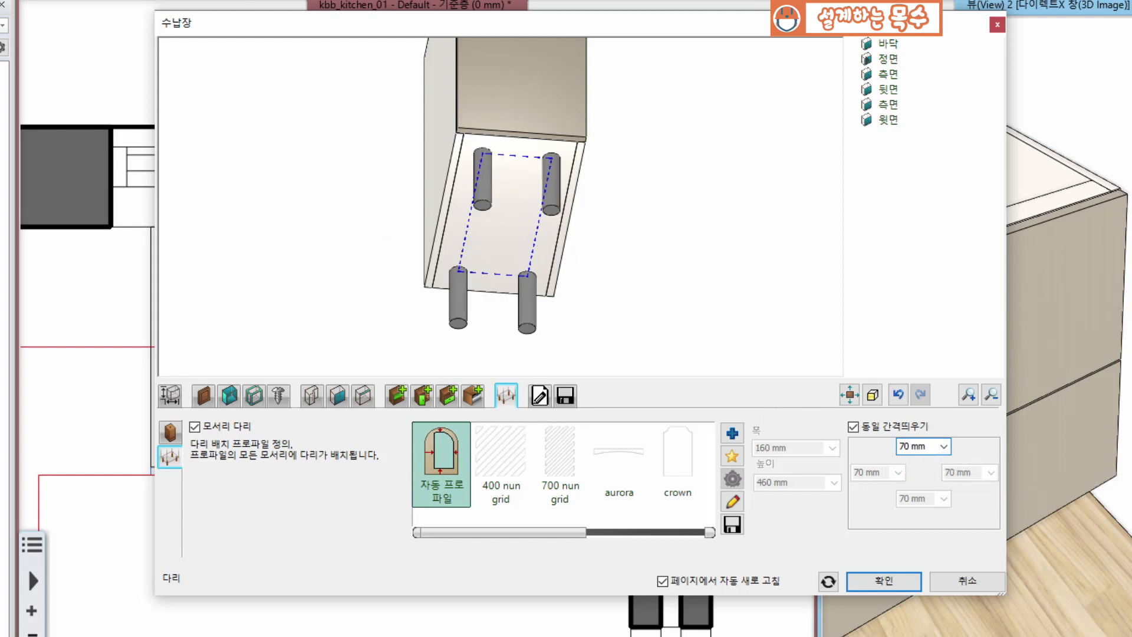
pyautogui.moveTo(538, 236); pyautogui.dragTo(642, 372)
pyautogui.scroll(-3, 557, 246)
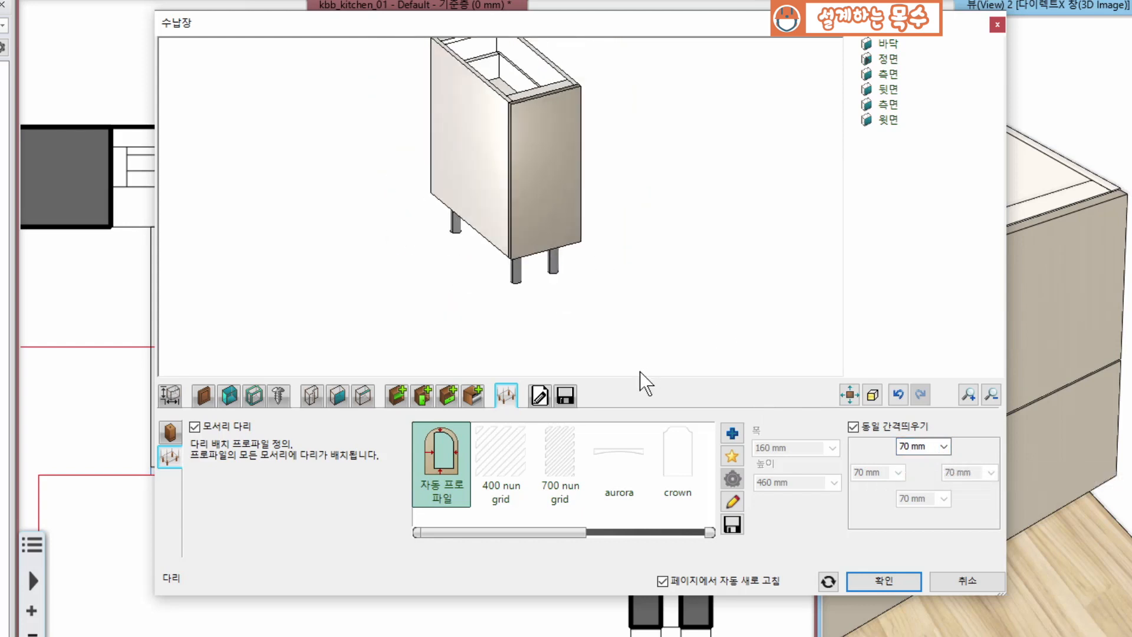
# Save the cabinet to the library under the new name base_300 and apply its properties to the model.
pyautogui.moveTo(577, 225); pyautogui.dragTo(616, 299, button='middle')
pyautogui.click(564, 396)
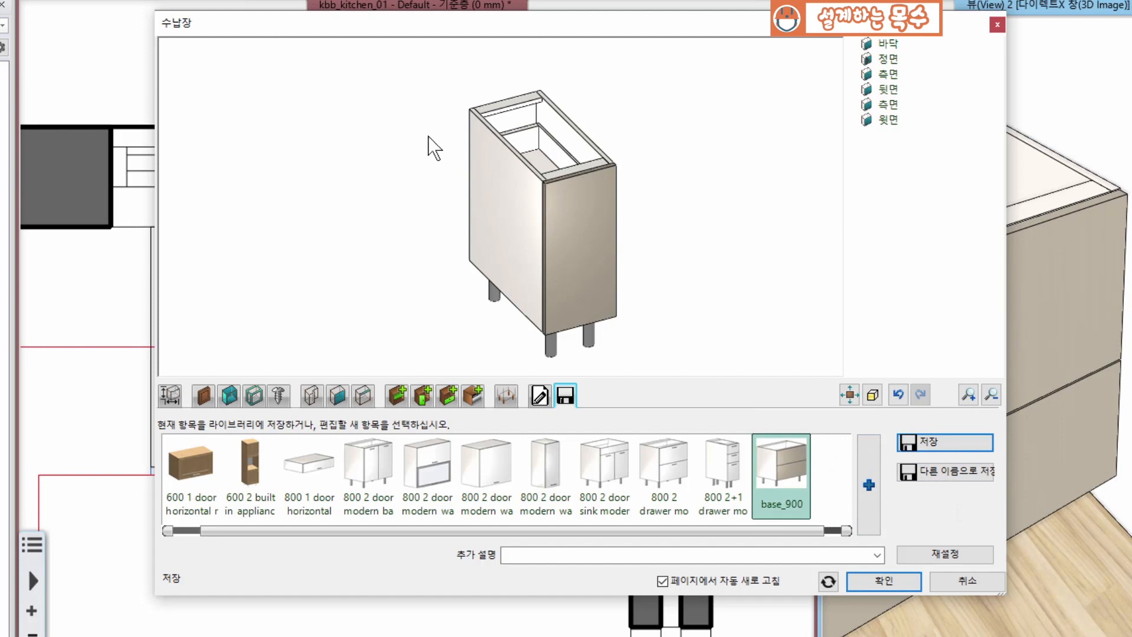
pyautogui.click(928, 473)
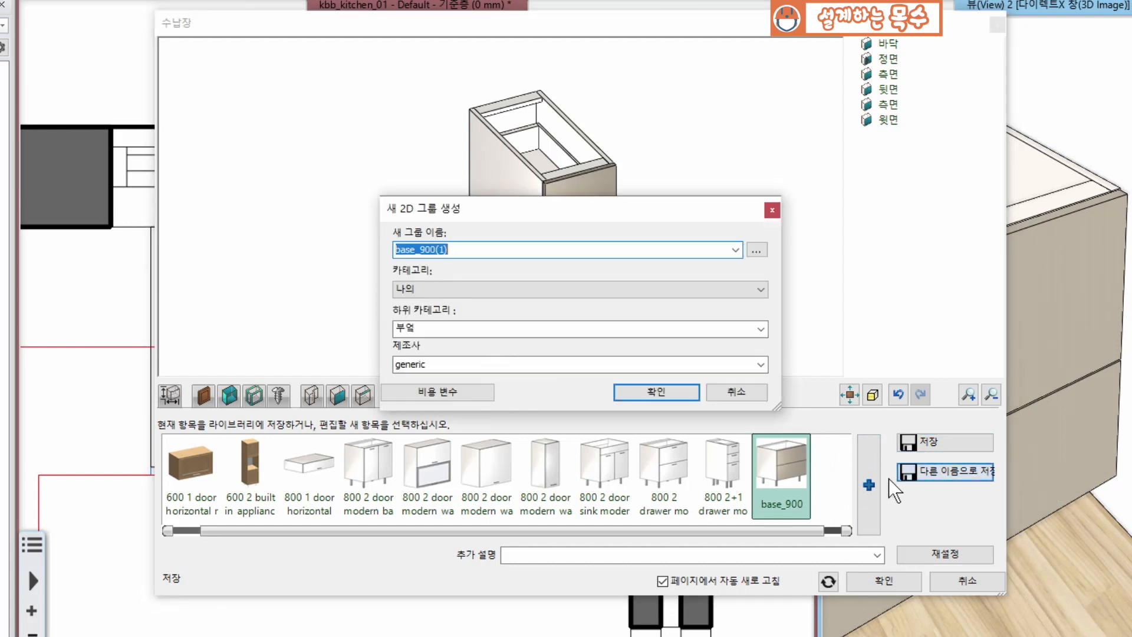
pyautogui.click(430, 248)
pyautogui.moveTo(424, 244); pyautogui.dragTo(474, 243)
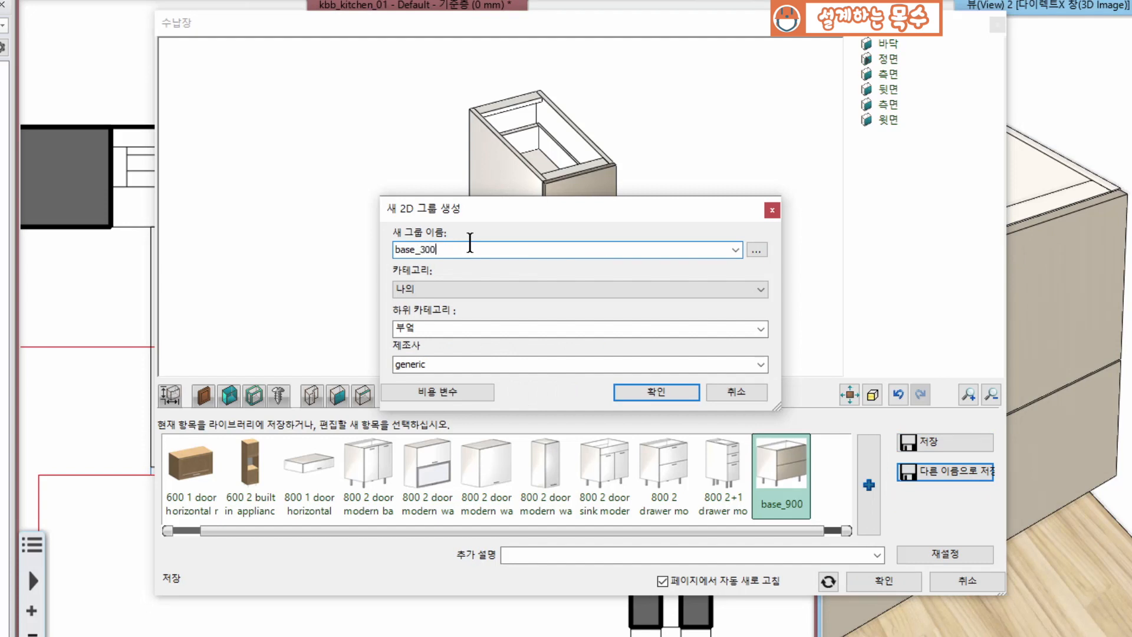
pyautogui.click(639, 391)
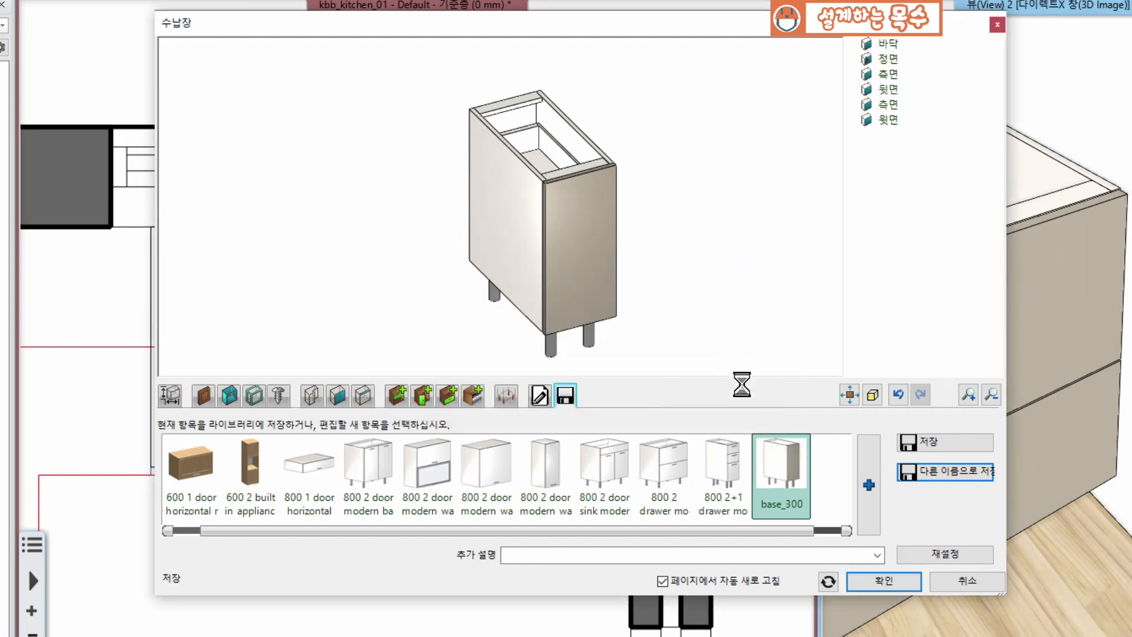
pyautogui.click(875, 581)
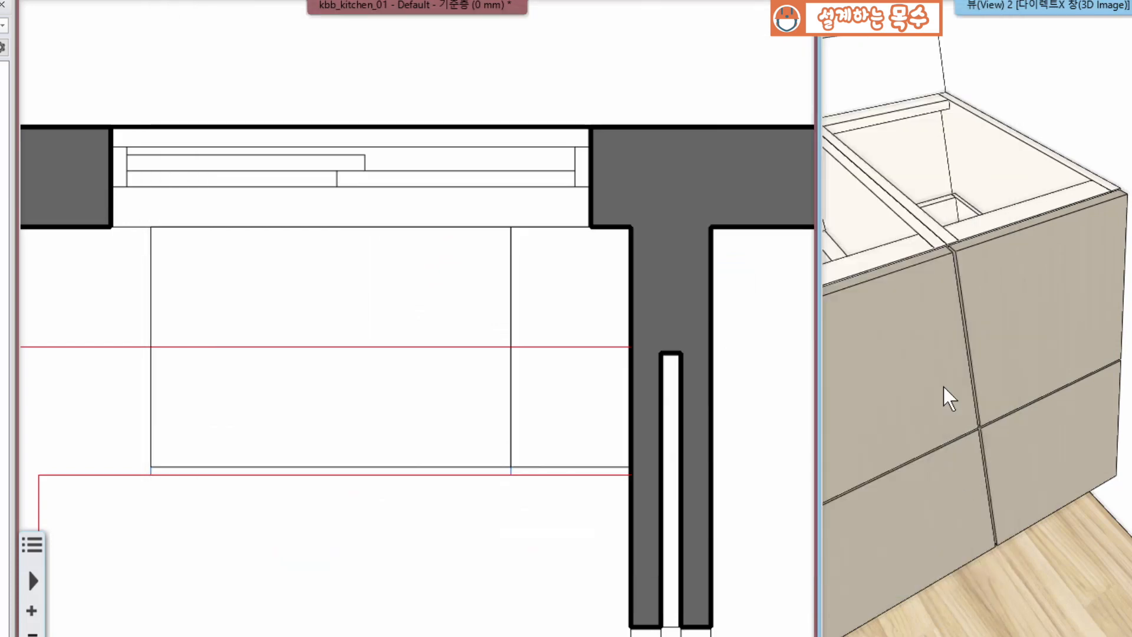
# Copy the 300 mm cabinet along the window wall so it adjoins the free side of the 900 mm cabinet.
pyautogui.scroll(-3, 491, 347)
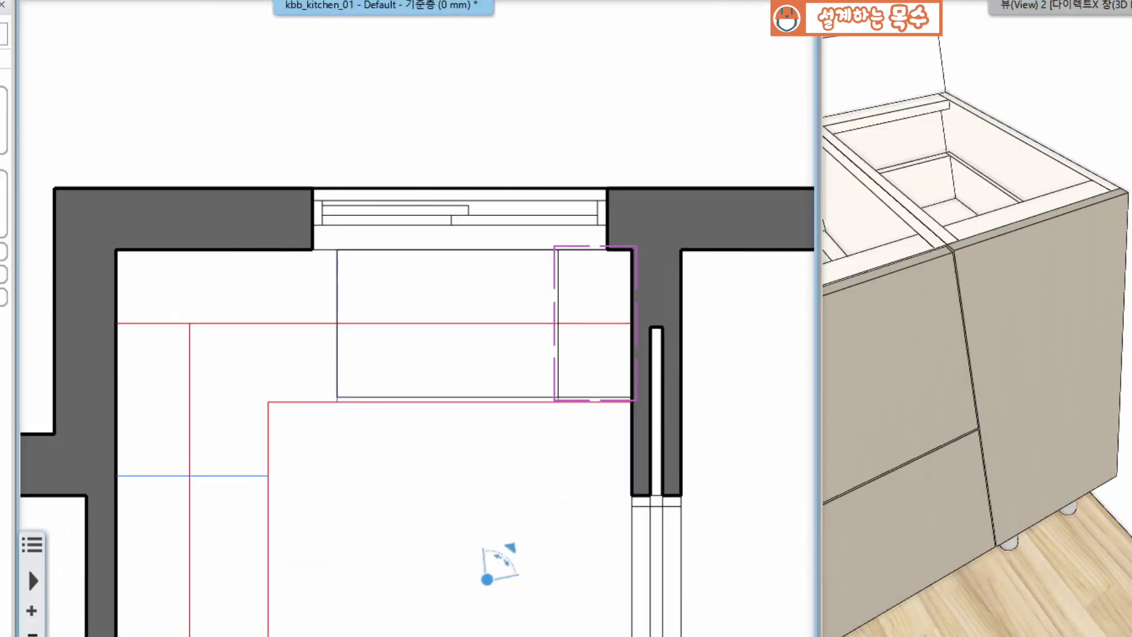
pyautogui.moveTo(499, 564); pyautogui.dragTo(295, 634, button='middle')
pyautogui.moveTo(843, 350); pyautogui.dragTo(1060, 317, button='middle')
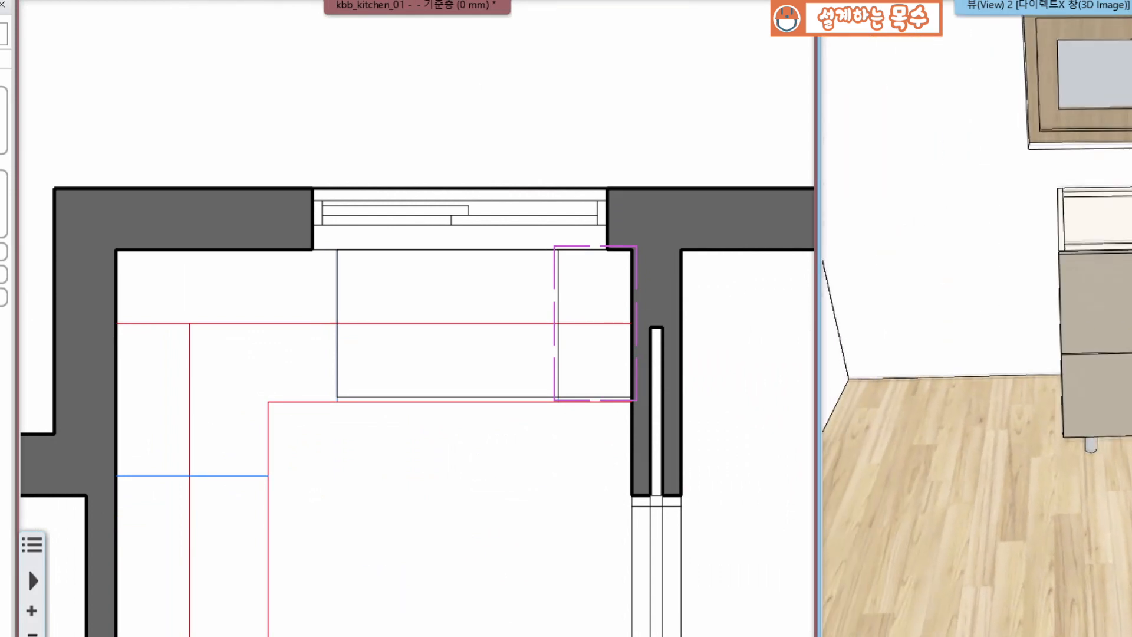
pyautogui.moveTo(129, 418); pyautogui.dragTo(256, 408, button='middle')
pyautogui.moveTo(631, 351); pyautogui.dragTo(465, 383, button='middle')
pyautogui.scroll(2, 464, 383)
pyautogui.click(599, 426)
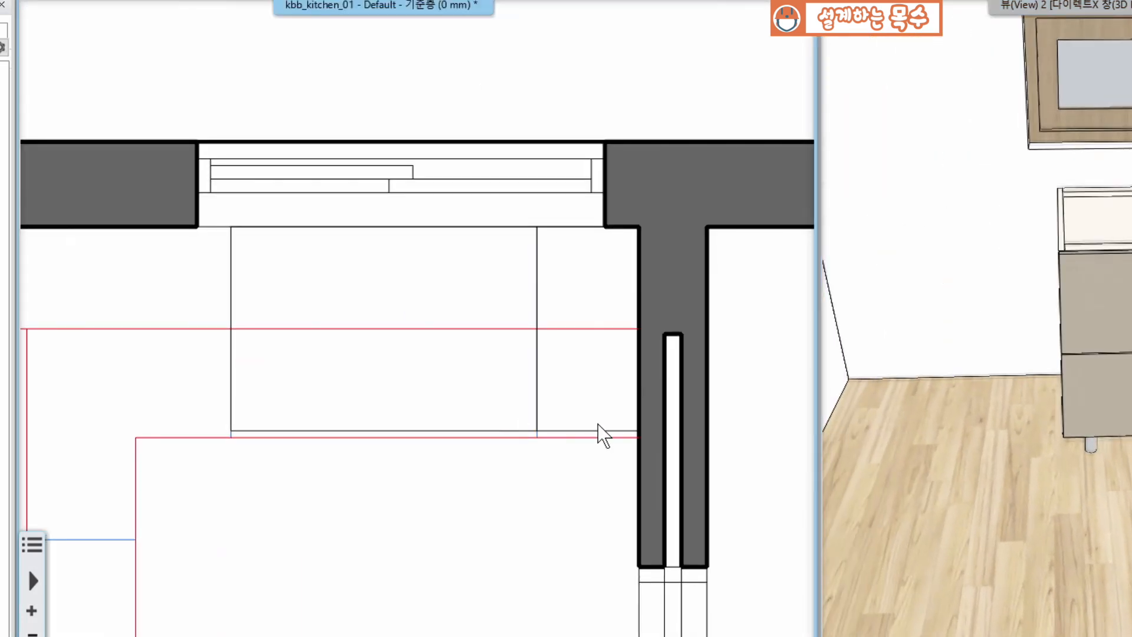
pyautogui.click(639, 227)
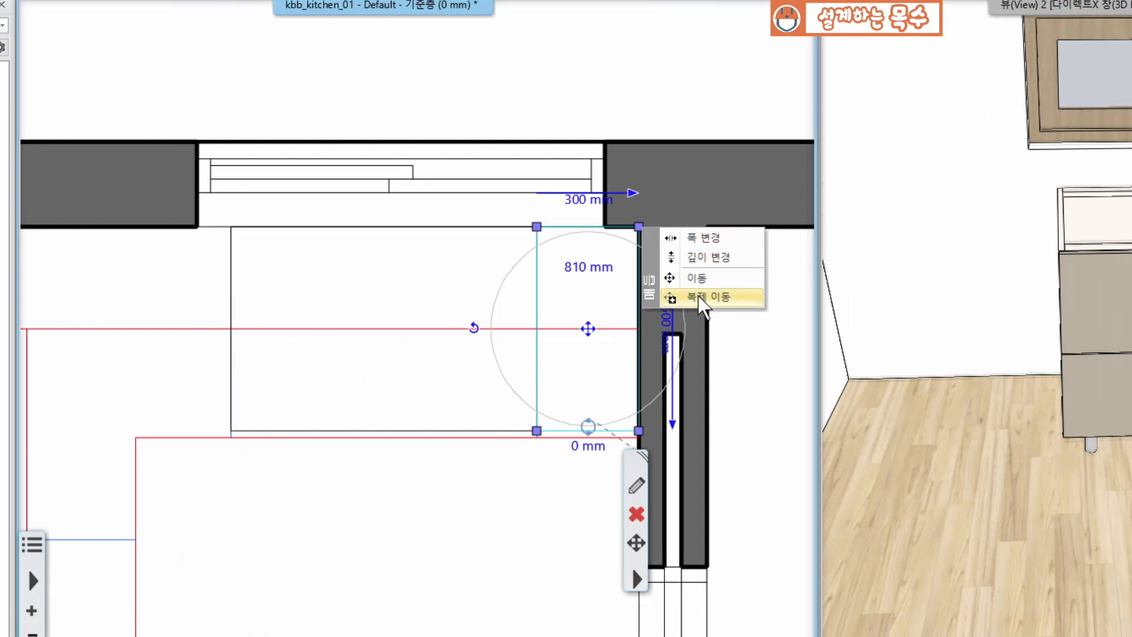
pyautogui.click(708, 297)
pyautogui.moveTo(338, 301); pyautogui.dragTo(440, 245, button='middle')
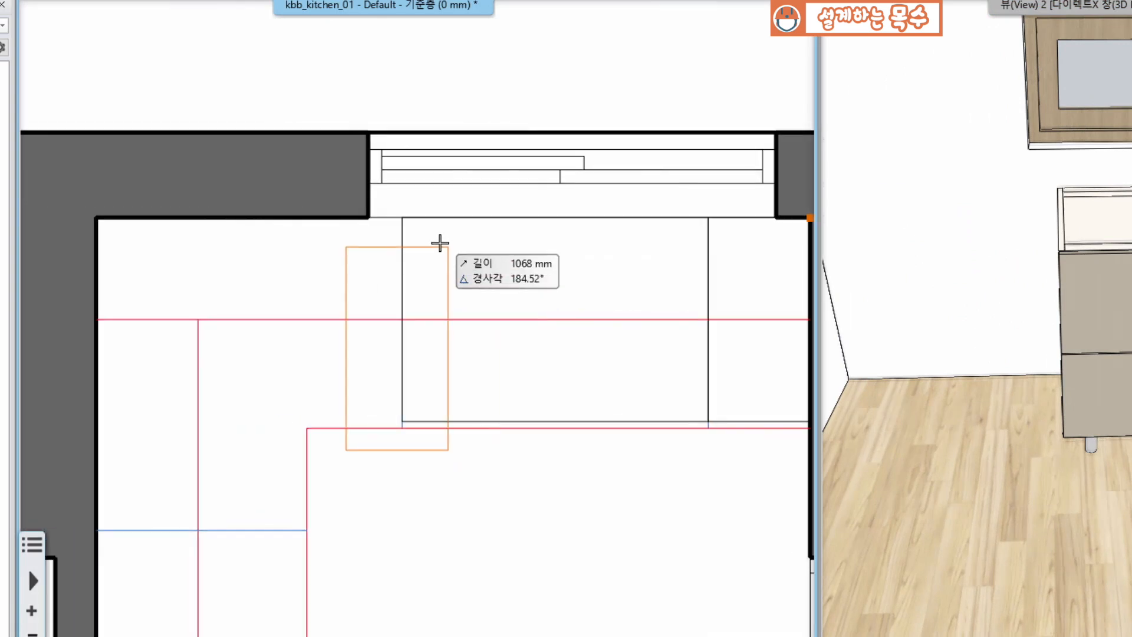
pyautogui.click(387, 288)
pyautogui.press('Escape')
pyautogui.moveTo(989, 296); pyautogui.dragTo(1076, 294, button='middle')
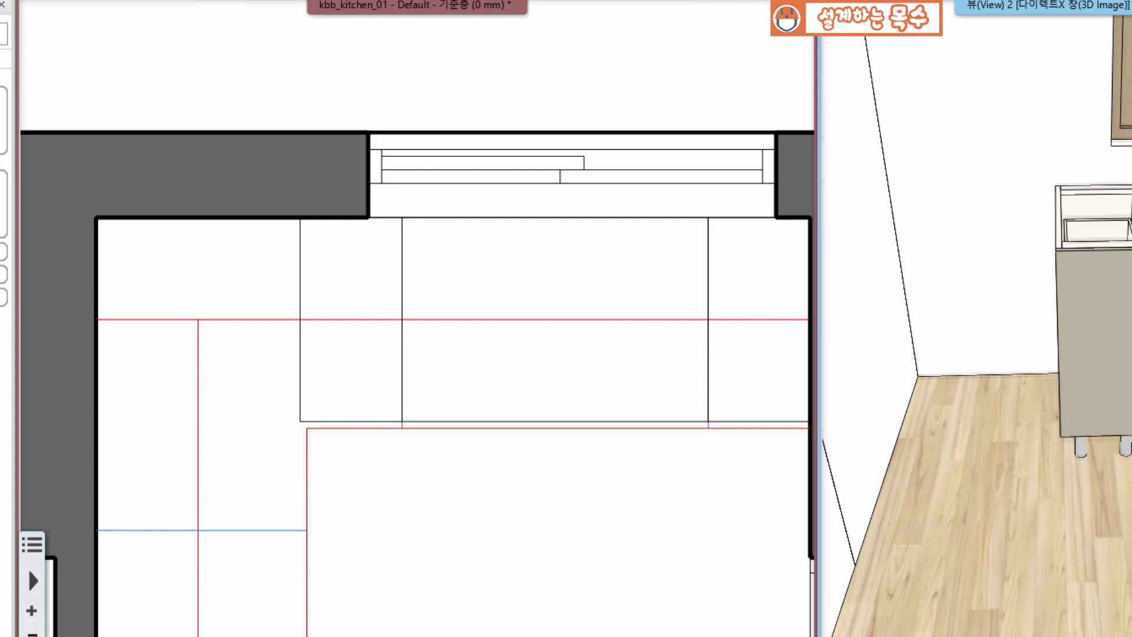
# Widen the copied cabinet by 600 mm to 900 mm so its back corner meets the room's inner wall corner.
pyautogui.click(311, 234)
pyautogui.moveTo(309, 218)
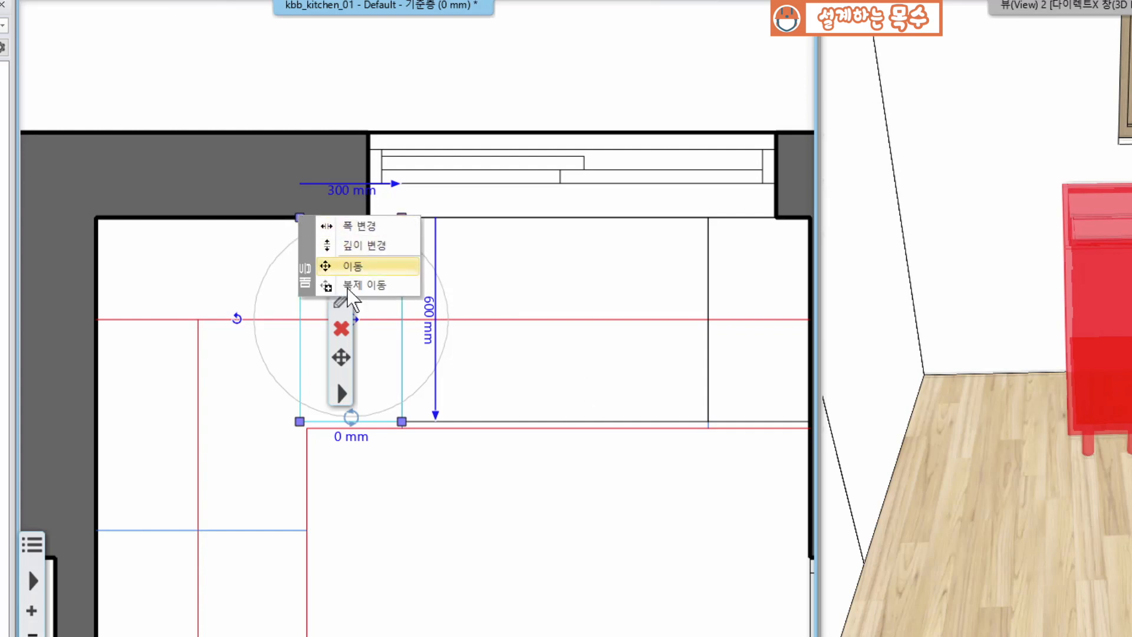
pyautogui.click(366, 225)
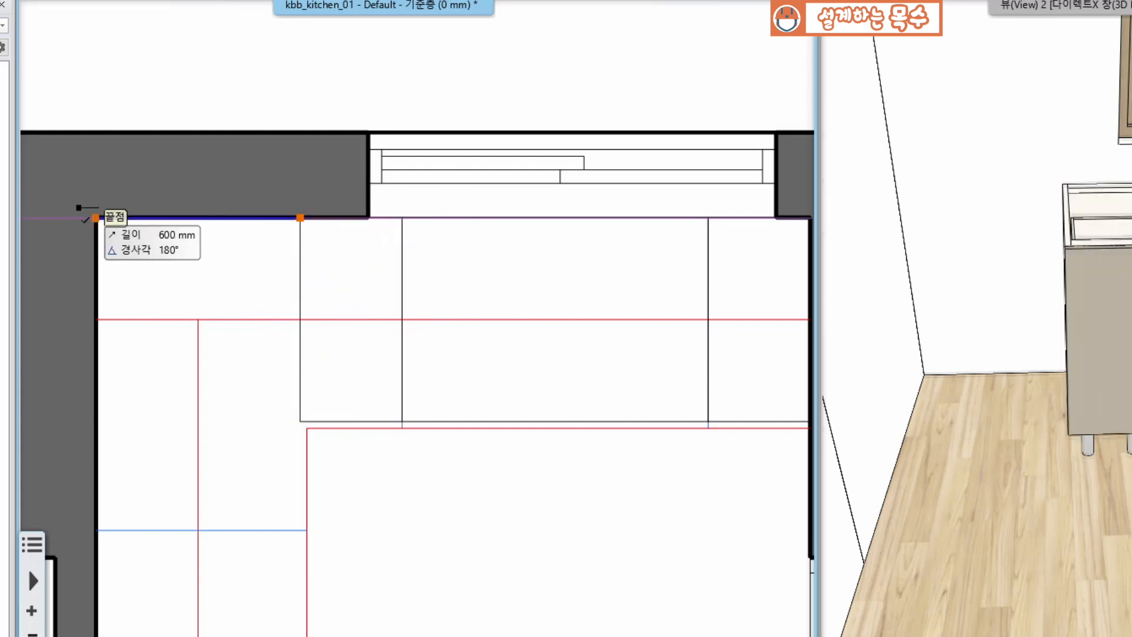
pyautogui.moveTo(243, 212); pyautogui.dragTo(341, 184, button='middle')
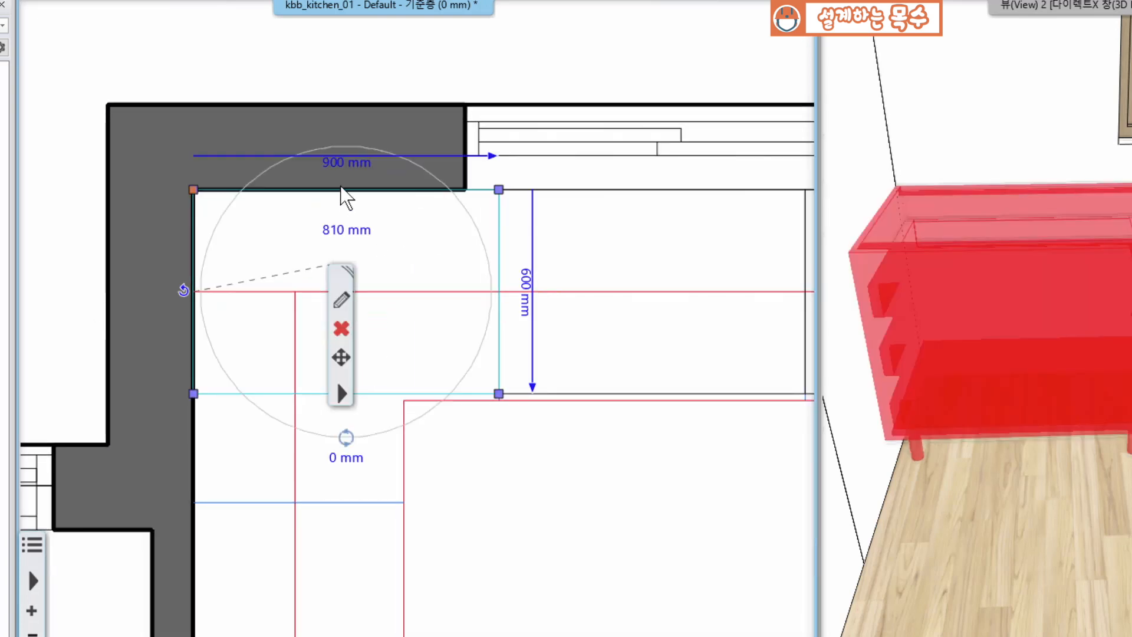
pyautogui.press('Escape')
pyautogui.moveTo(926, 407); pyautogui.dragTo(981, 414, button='middle')
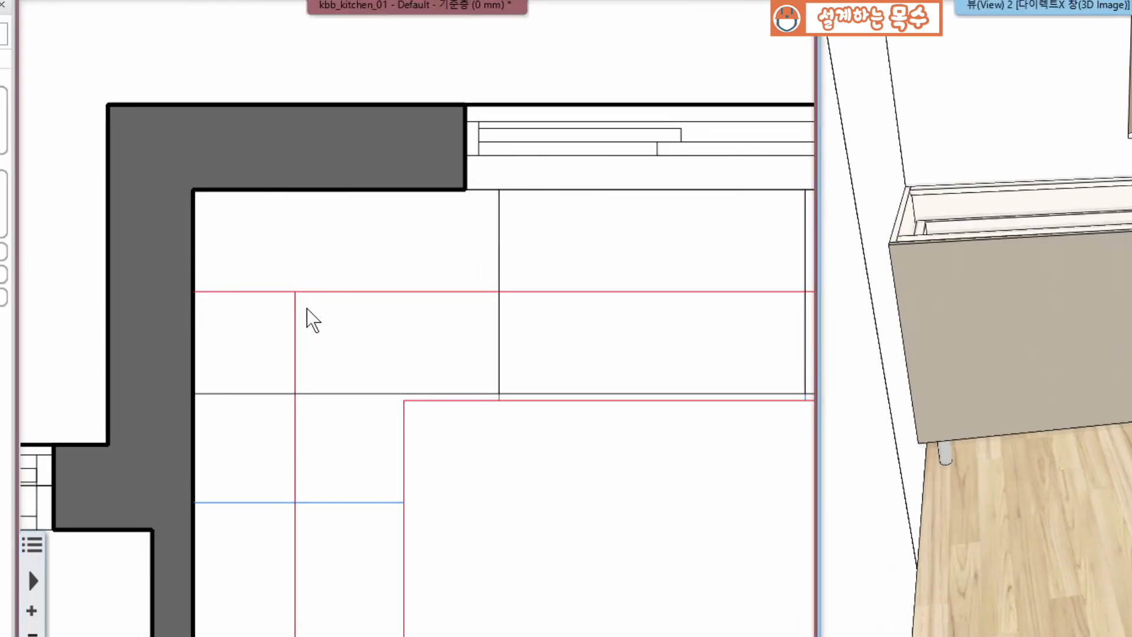
# Open the properties of the 900 mm corner cabinet and delete its drawer.
pyautogui.moveTo(272, 423); pyautogui.dragTo(314, 287, button='middle')
pyautogui.moveTo(440, 259); pyautogui.dragTo(351, 245, button='middle')
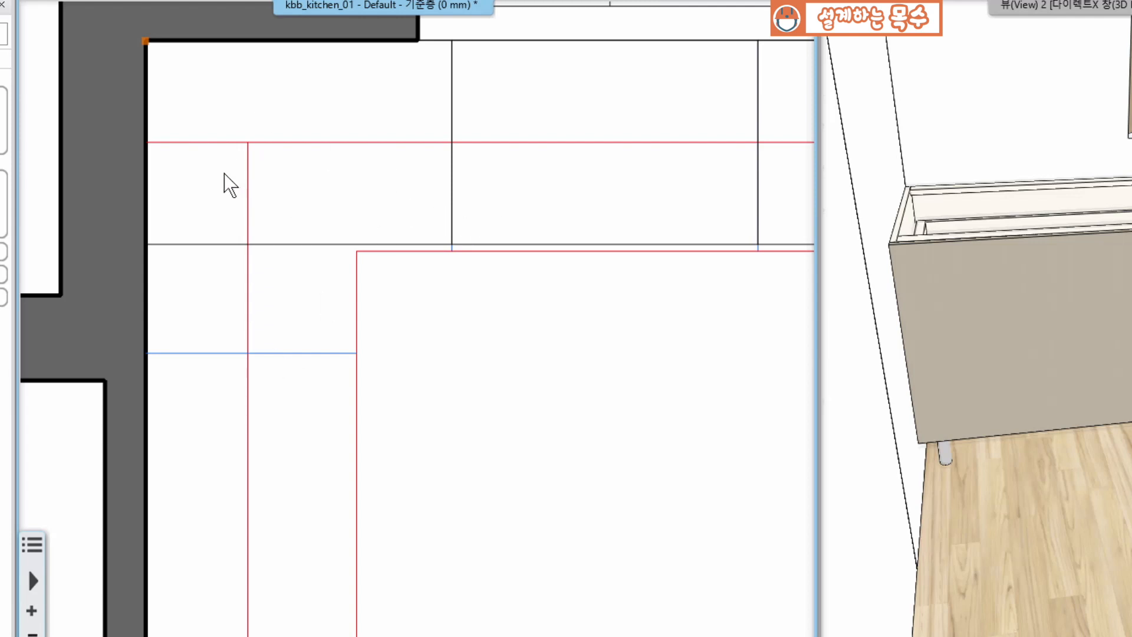
pyautogui.click(347, 243)
pyautogui.rightClick(345, 242)
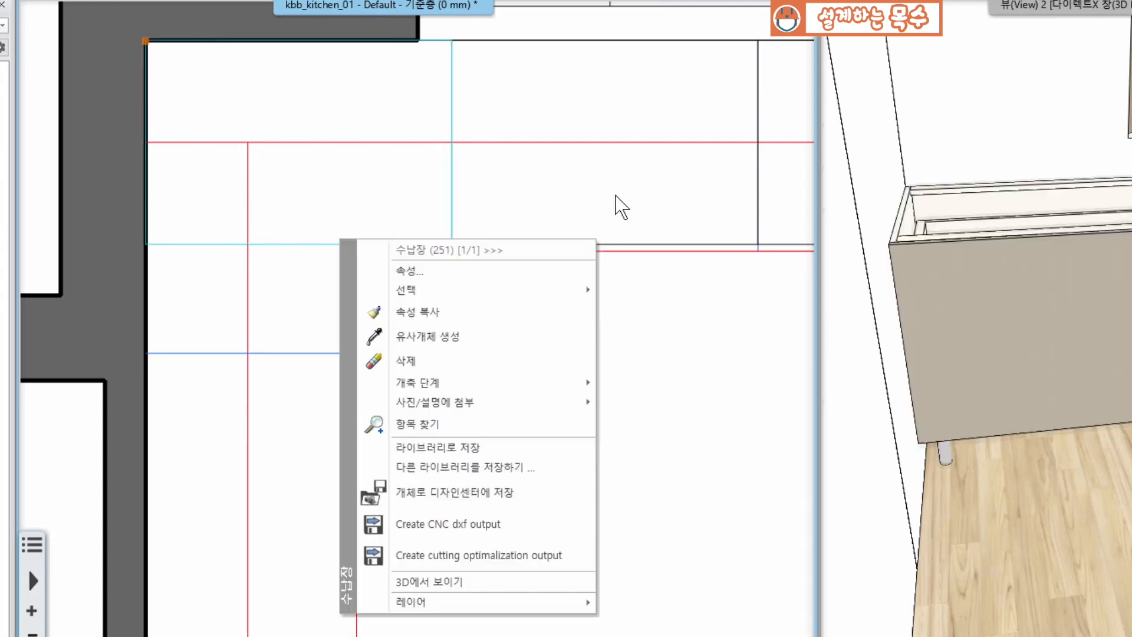
pyautogui.click(381, 270)
pyautogui.doubleClick(619, 141)
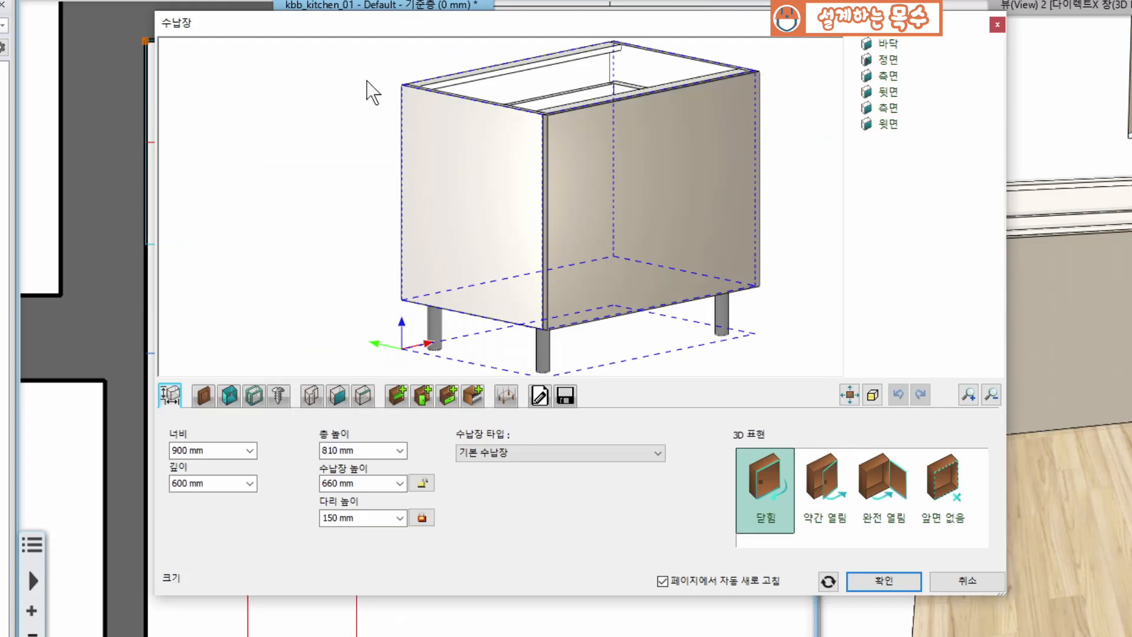
pyautogui.moveTo(590, 202); pyautogui.dragTo(599, 240, button='middle')
pyautogui.moveTo(533, 224); pyautogui.dragTo(490, 231, button='middle')
pyautogui.moveTo(667, 233); pyautogui.dragTo(645, 235, button='middle')
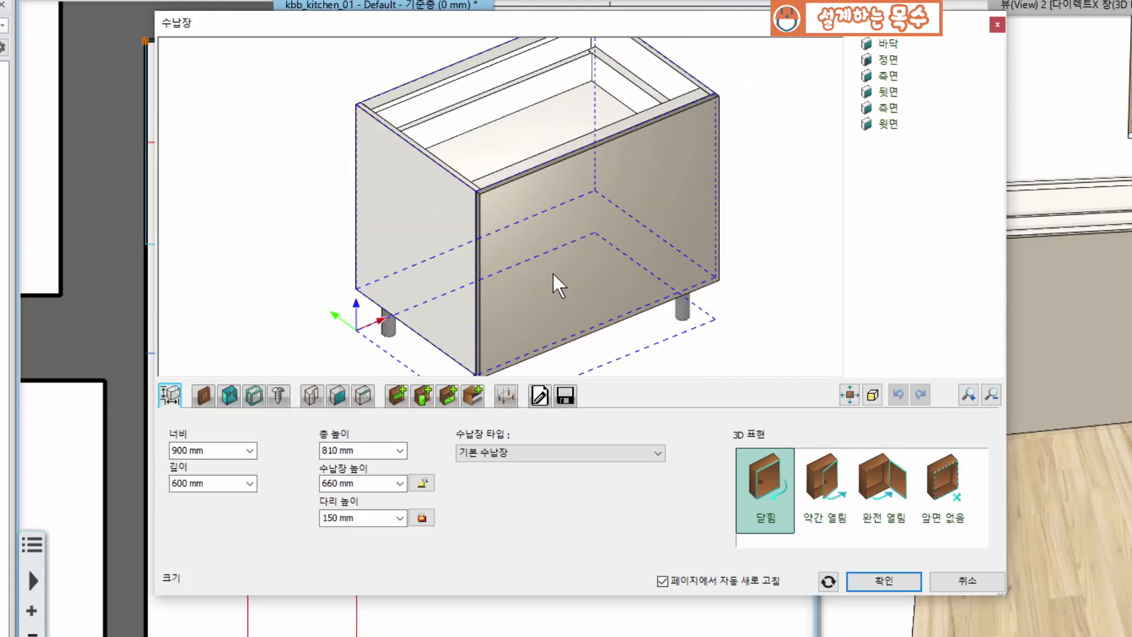
pyautogui.moveTo(548, 313); pyautogui.dragTo(489, 296, button='middle')
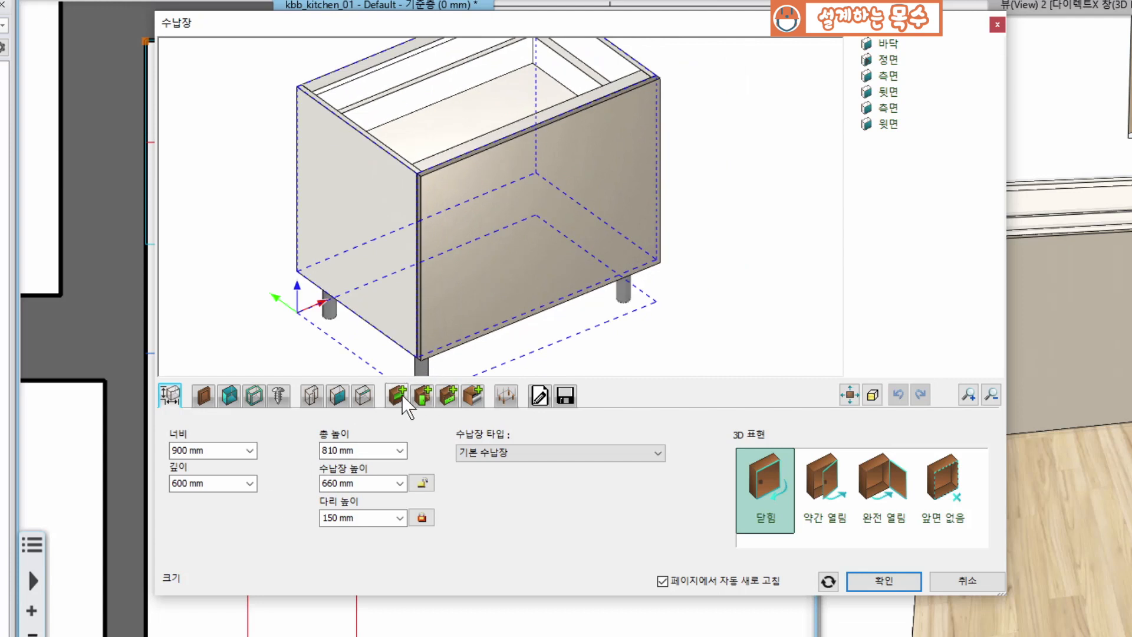
pyautogui.click(398, 394)
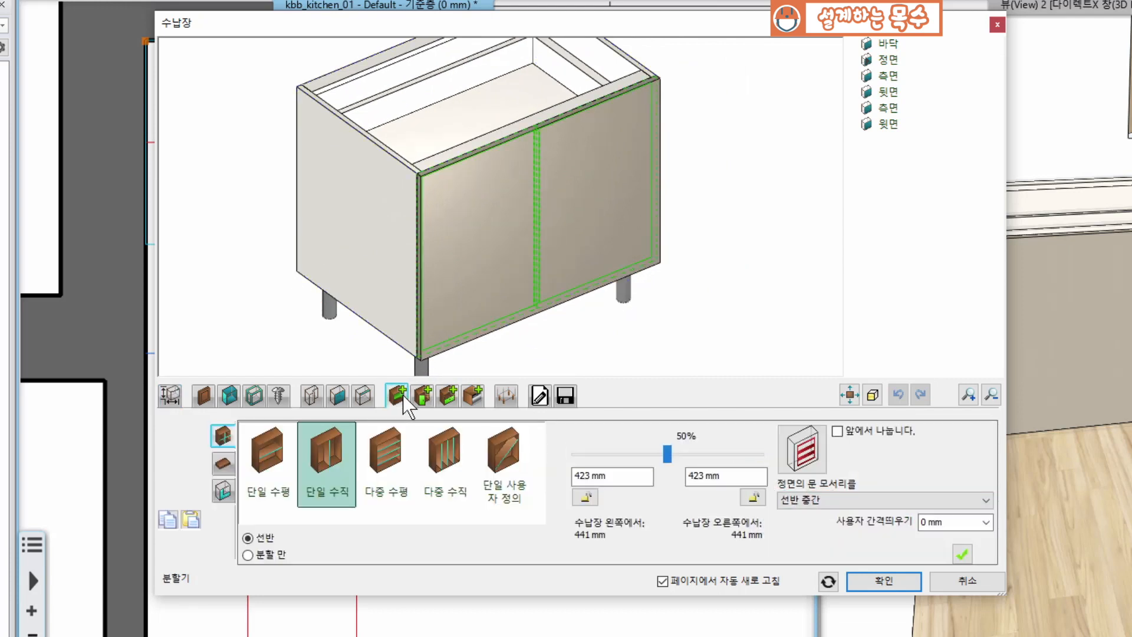
pyautogui.click(451, 401)
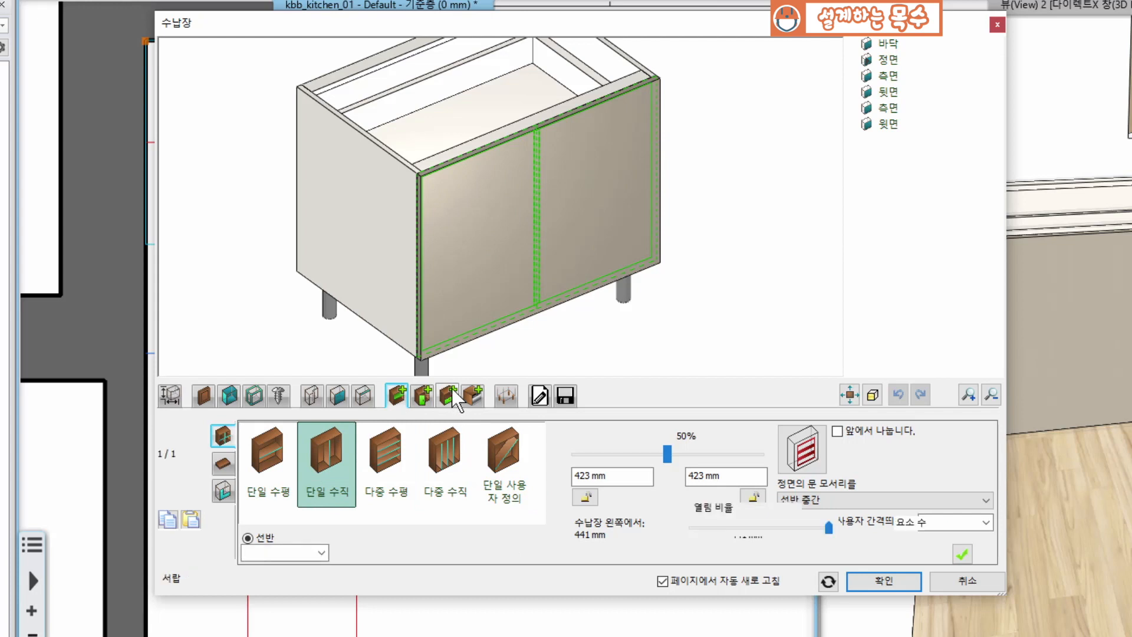
pyautogui.click(189, 478)
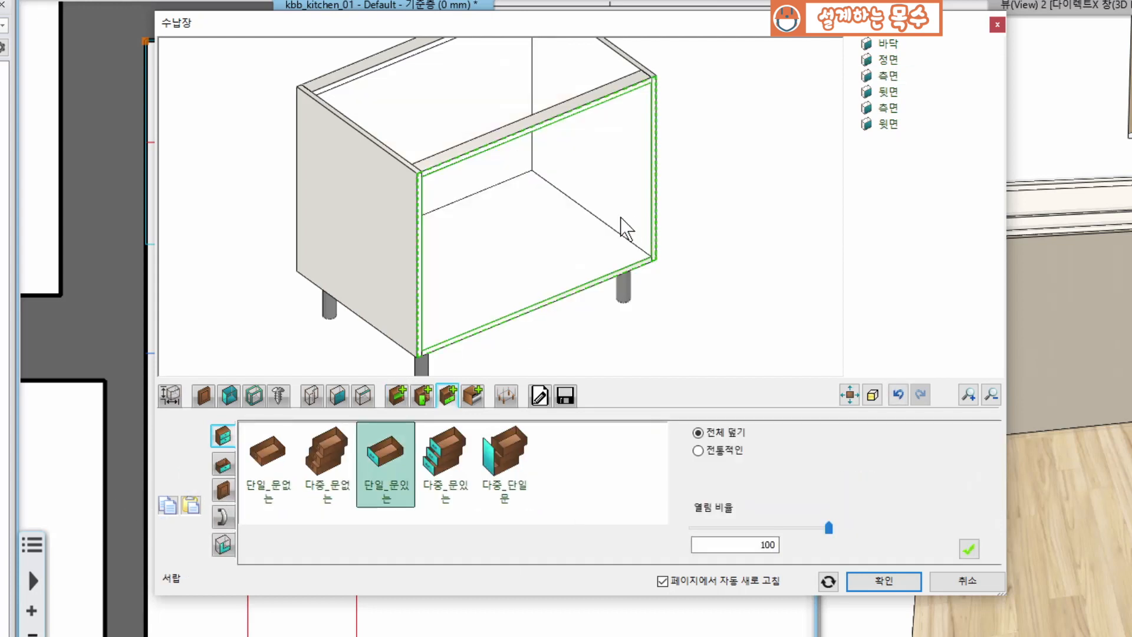
# Divide the cabinet front with a single vertical divider at 600 mm from the left, set to division only without a shelf board.
pyautogui.click(397, 394)
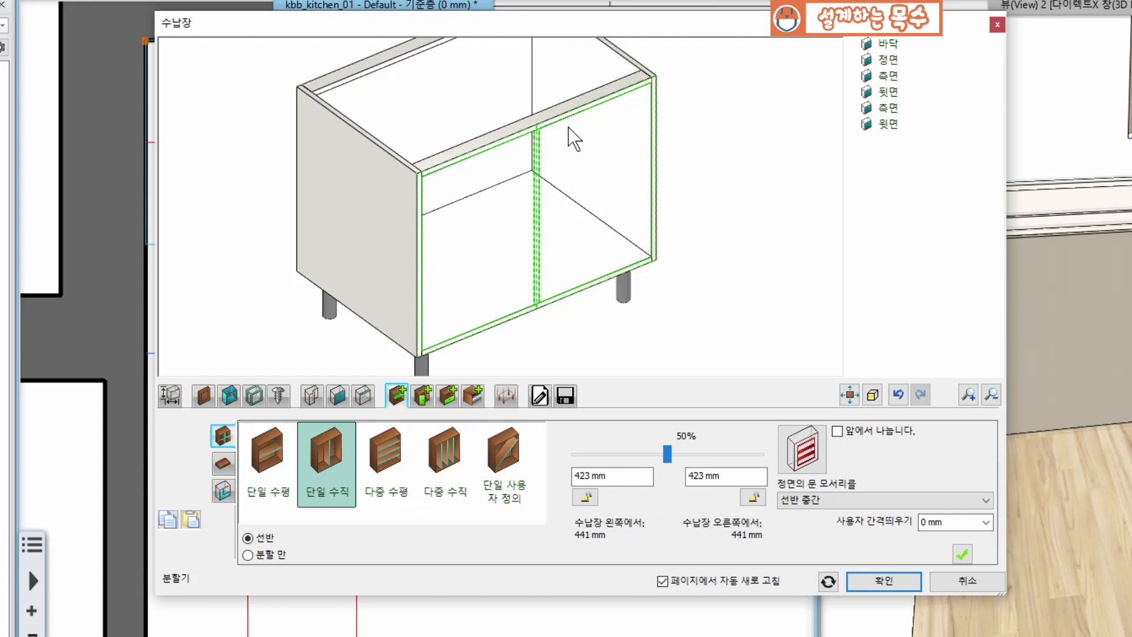
pyautogui.doubleClick(621, 477)
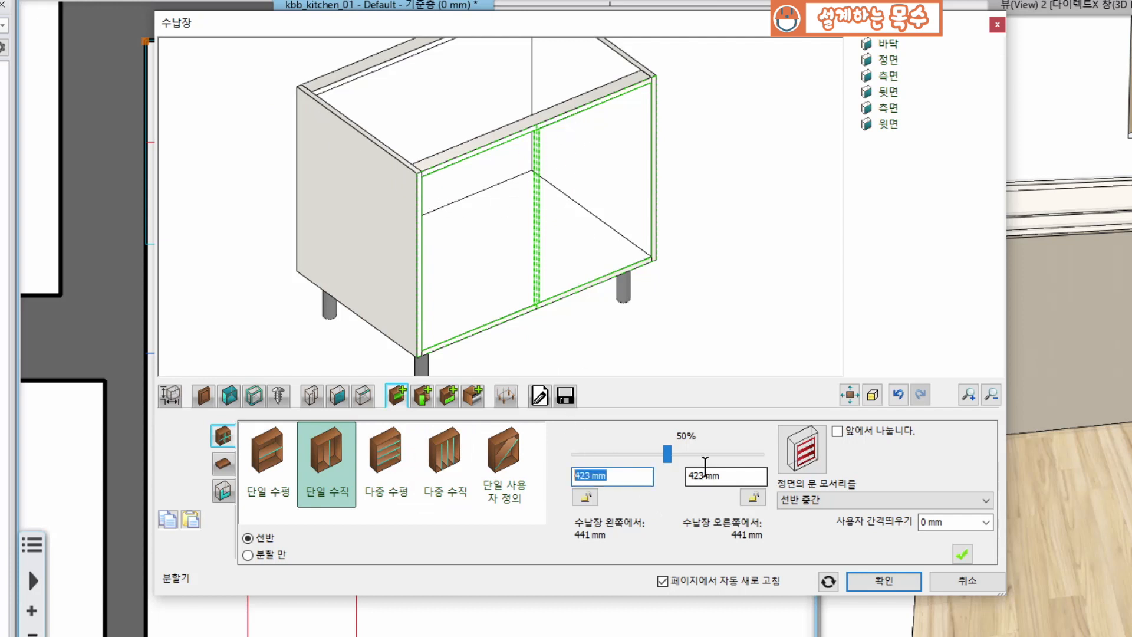
pyautogui.write('600')
pyautogui.press('Tab')
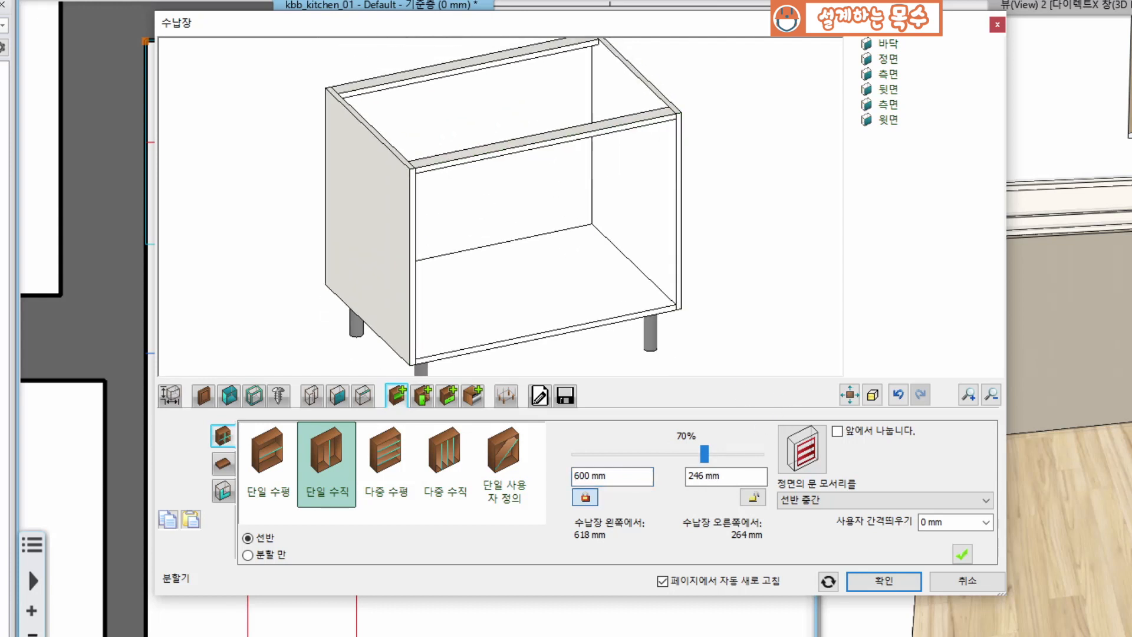
pyautogui.click(965, 555)
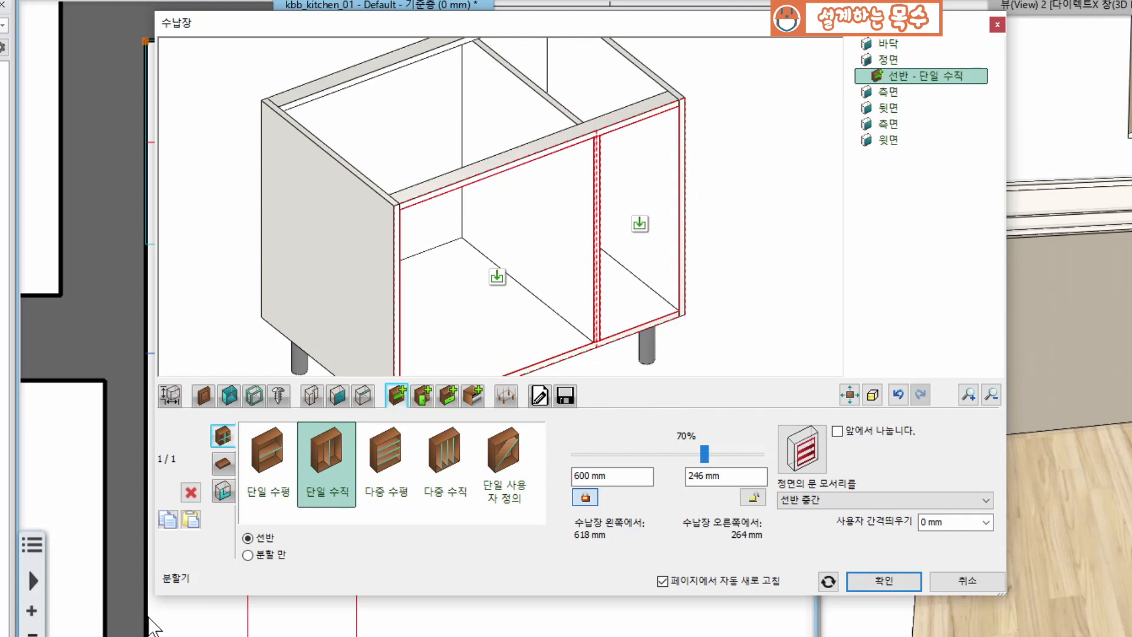
pyautogui.click(257, 558)
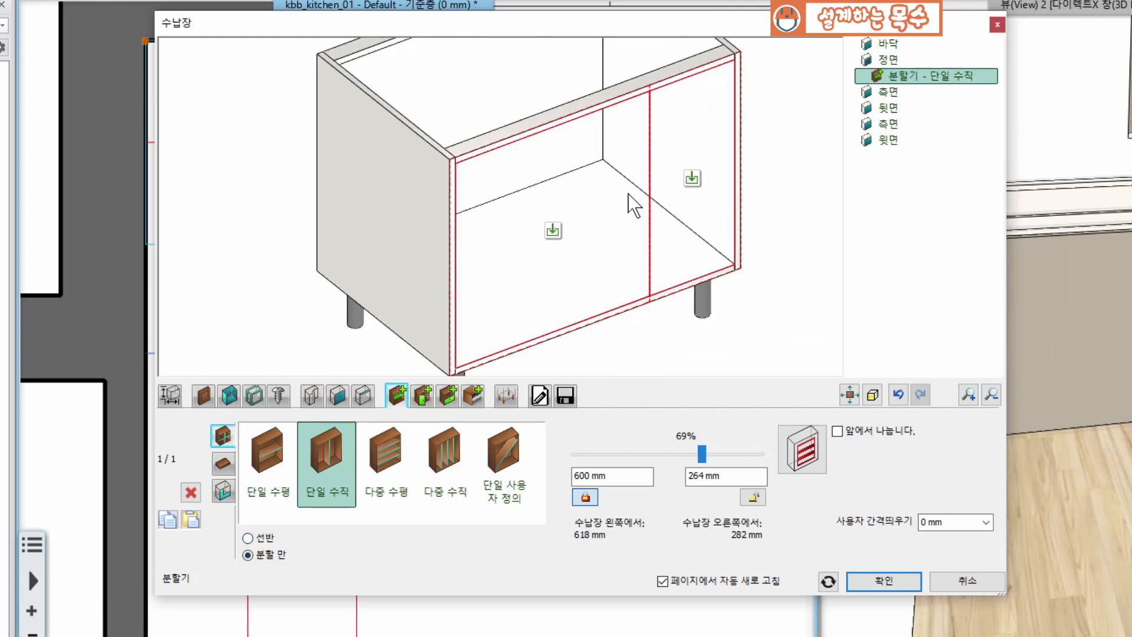
pyautogui.moveTo(766, 192); pyautogui.dragTo(732, 208, button='middle')
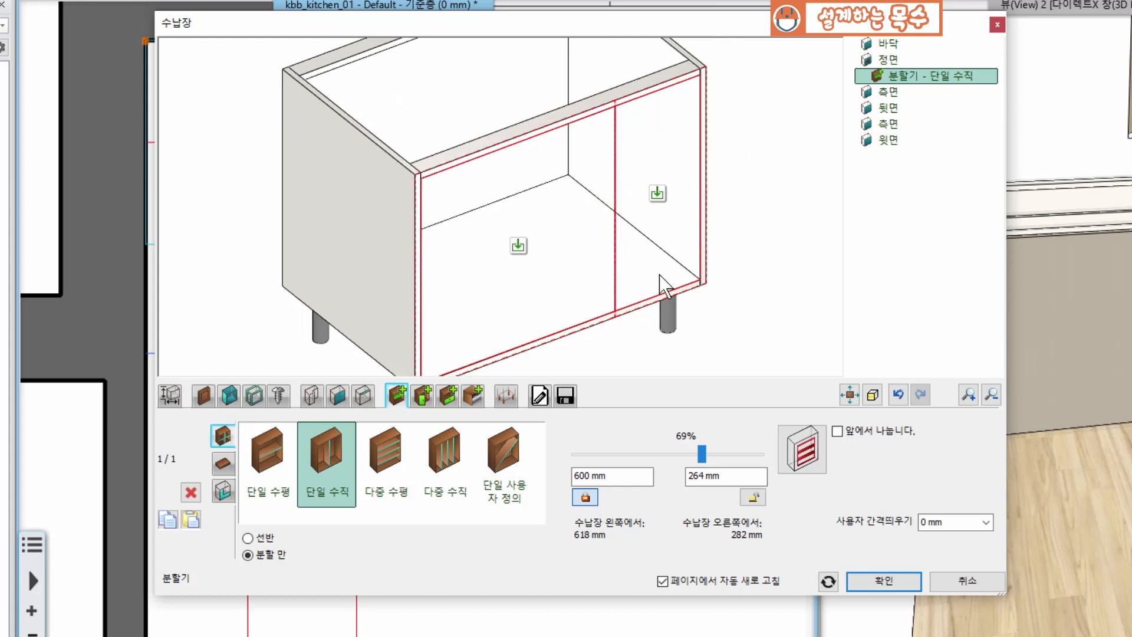
pyautogui.moveTo(659, 273); pyautogui.dragTo(641, 235)
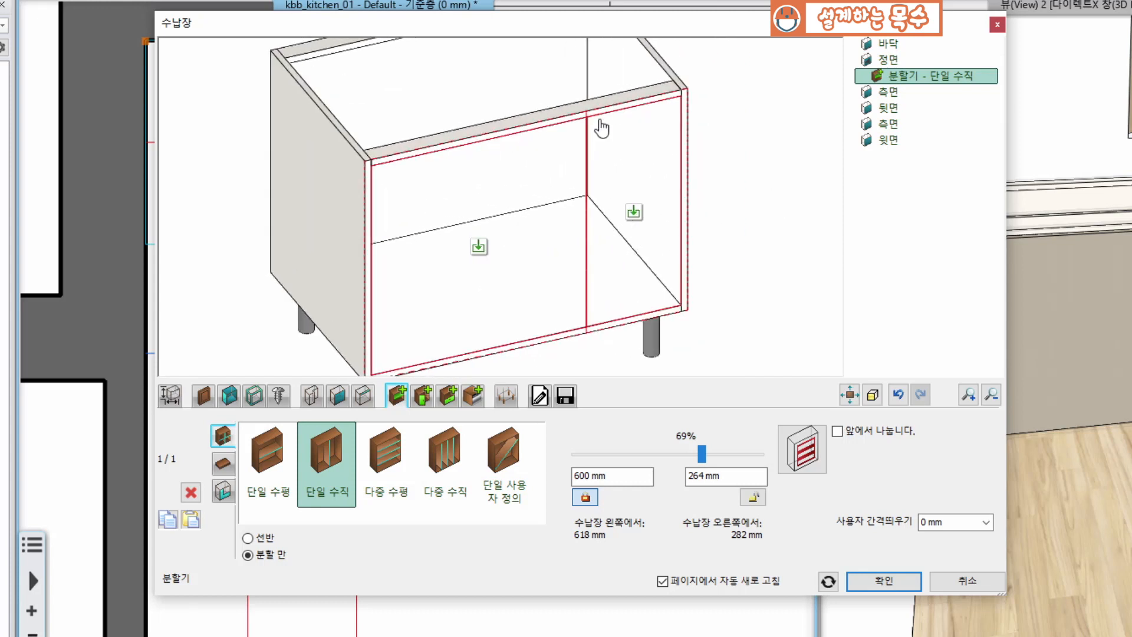
pyautogui.moveTo(593, 125); pyautogui.dragTo(623, 228, button='middle')
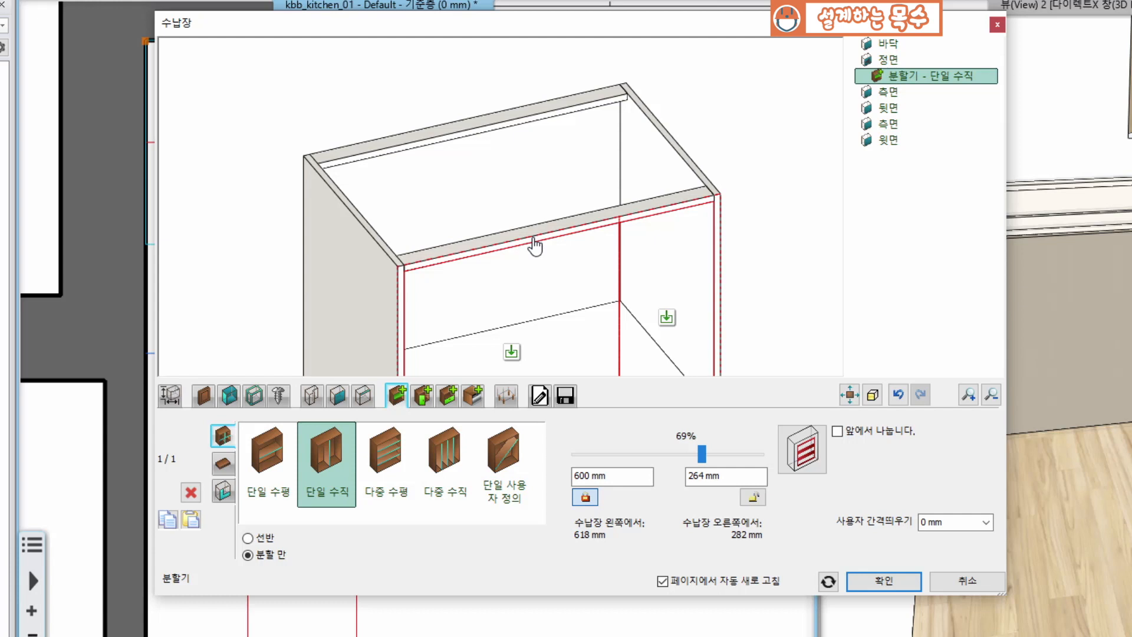
pyautogui.moveTo(550, 250); pyautogui.dragTo(530, 215, button='middle')
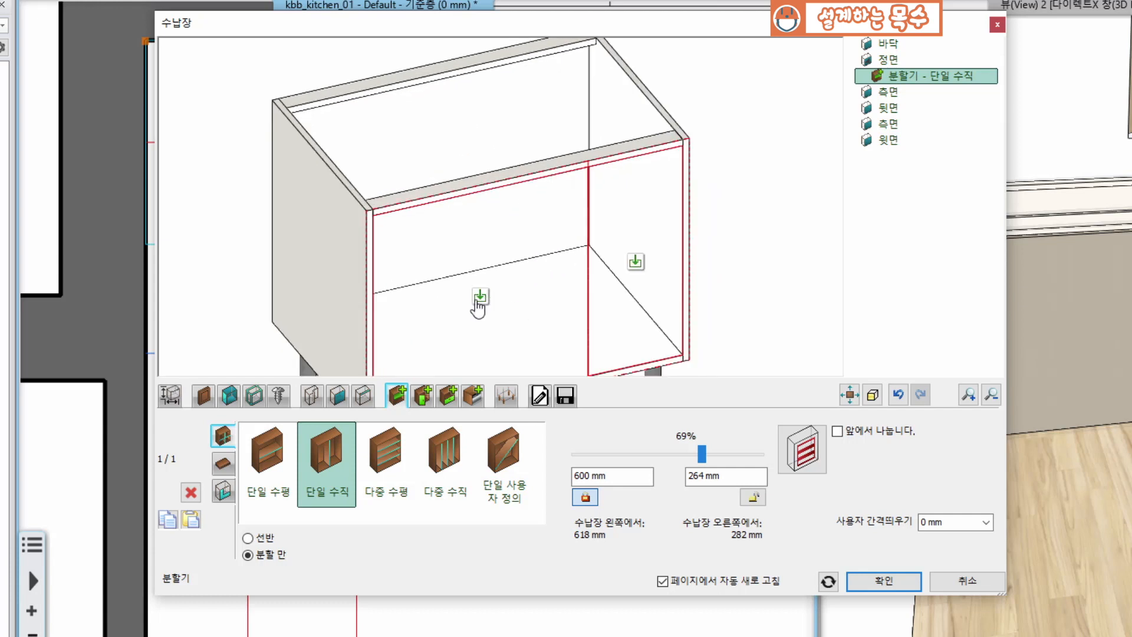
# Add a fixed full-overlay door to the left 600 mm compartment of the corner cabinet.
pyautogui.click(636, 261)
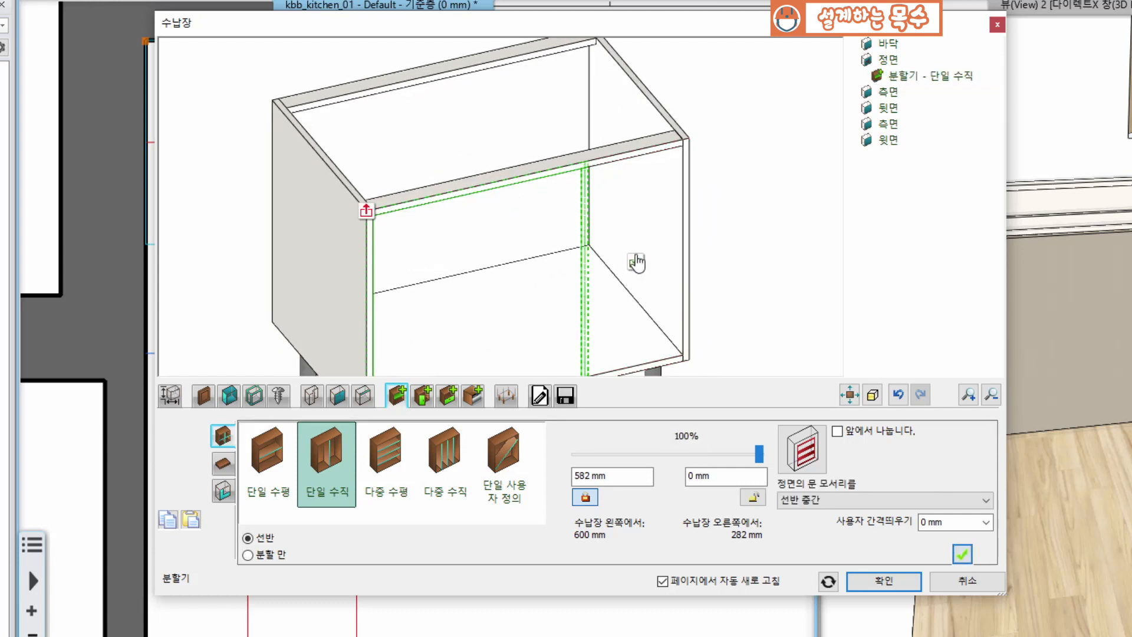
pyautogui.click(517, 274)
pyautogui.click(635, 257)
pyautogui.moveTo(604, 334); pyautogui.dragTo(575, 268, button='middle')
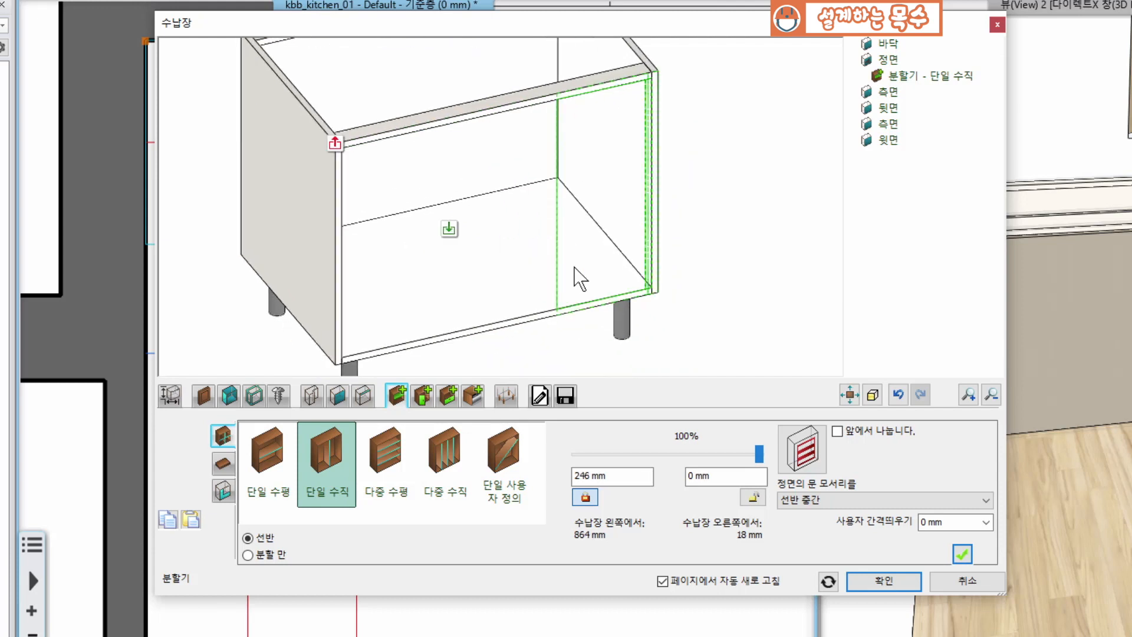
pyautogui.click(252, 555)
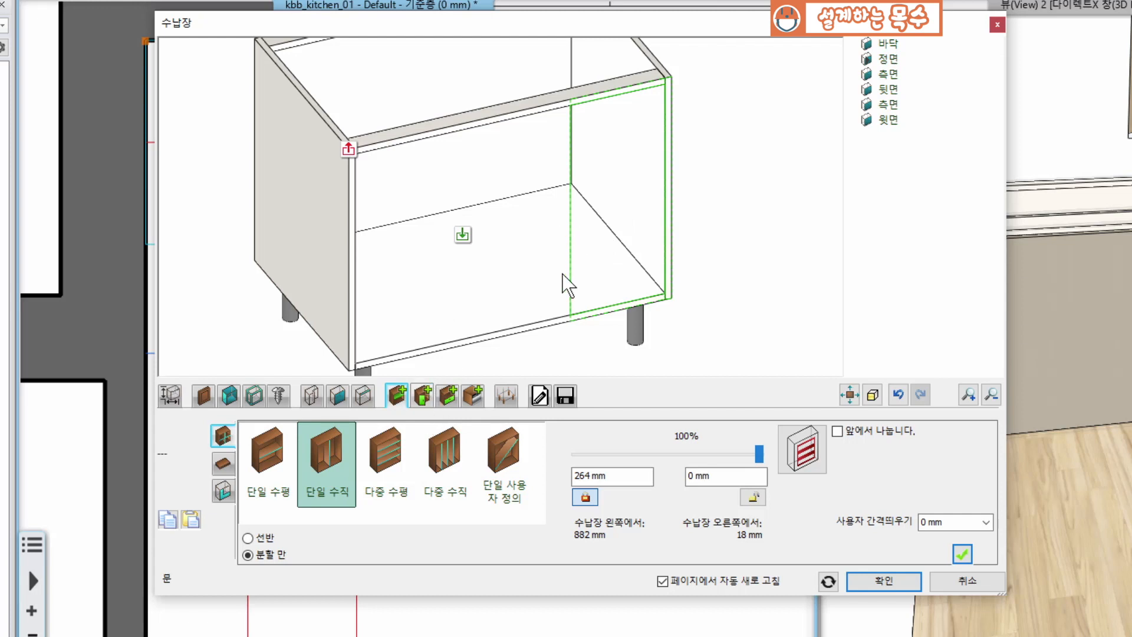
pyautogui.click(475, 196)
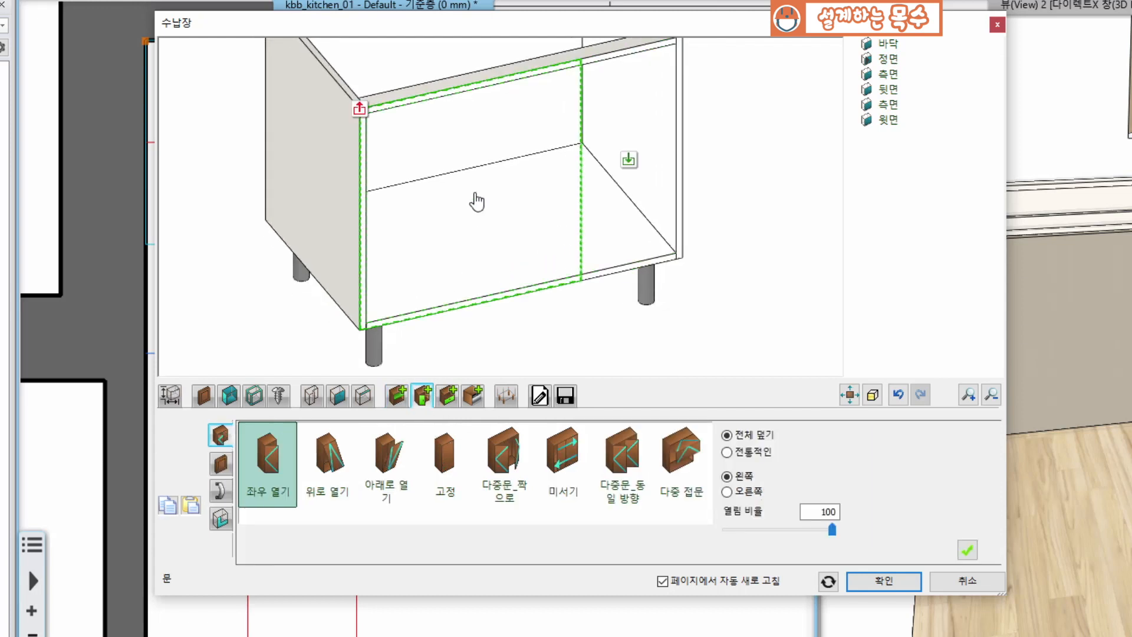
pyautogui.click(441, 461)
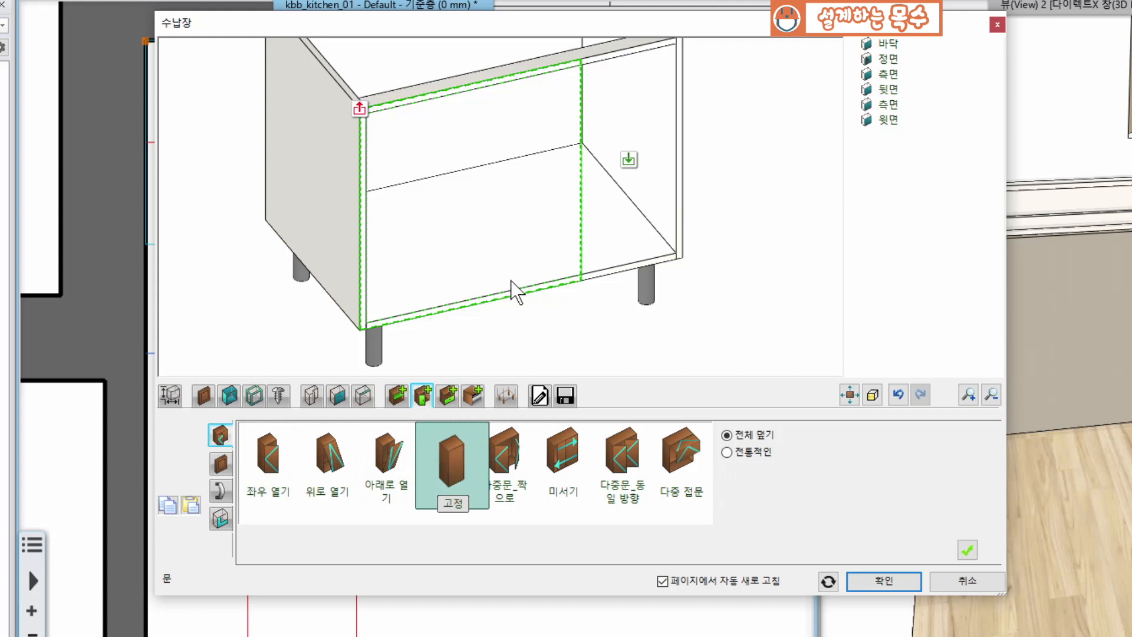
pyautogui.click(966, 550)
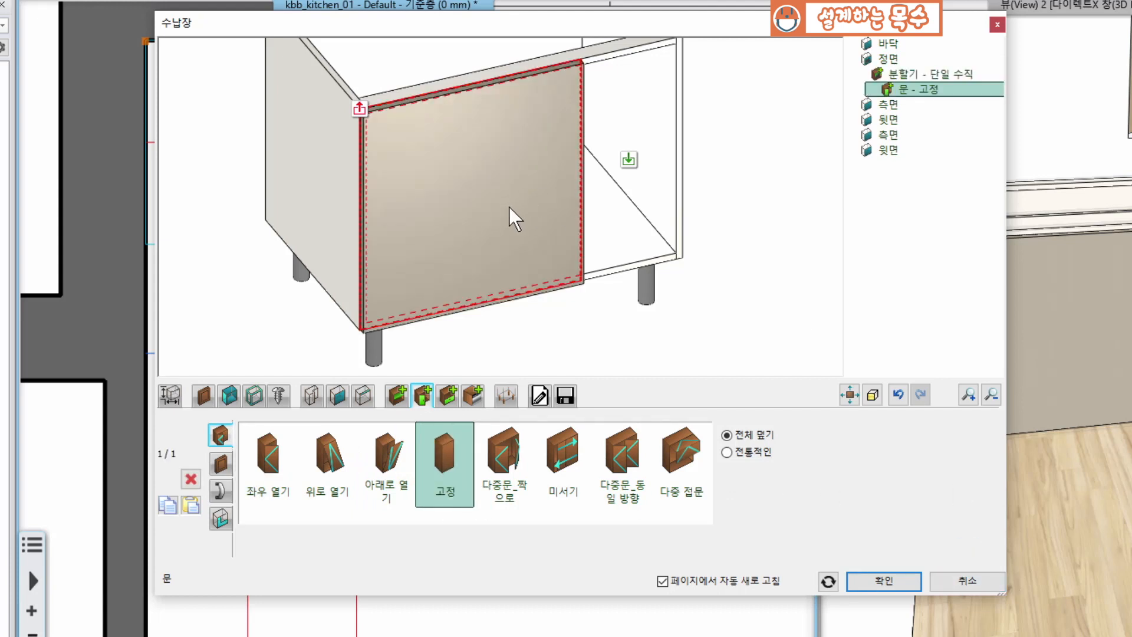
# Turn off the same-as-default option for the fixed door's style and browse the available door styles.
pyautogui.moveTo(513, 215); pyautogui.dragTo(612, 145)
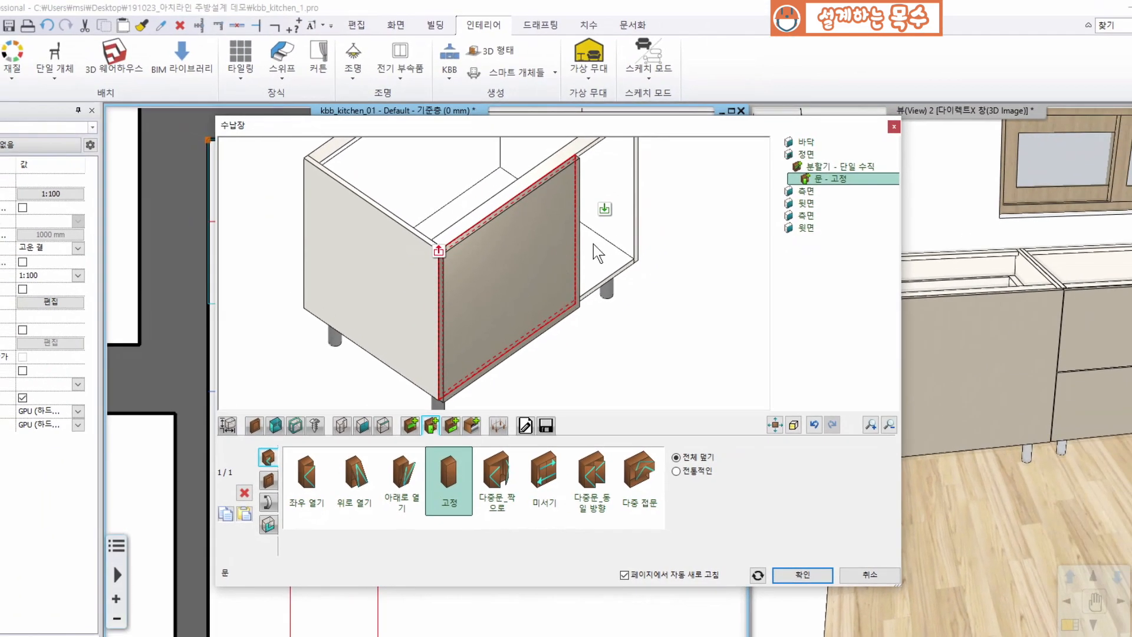
pyautogui.moveTo(655, 123); pyautogui.dragTo(458, 75)
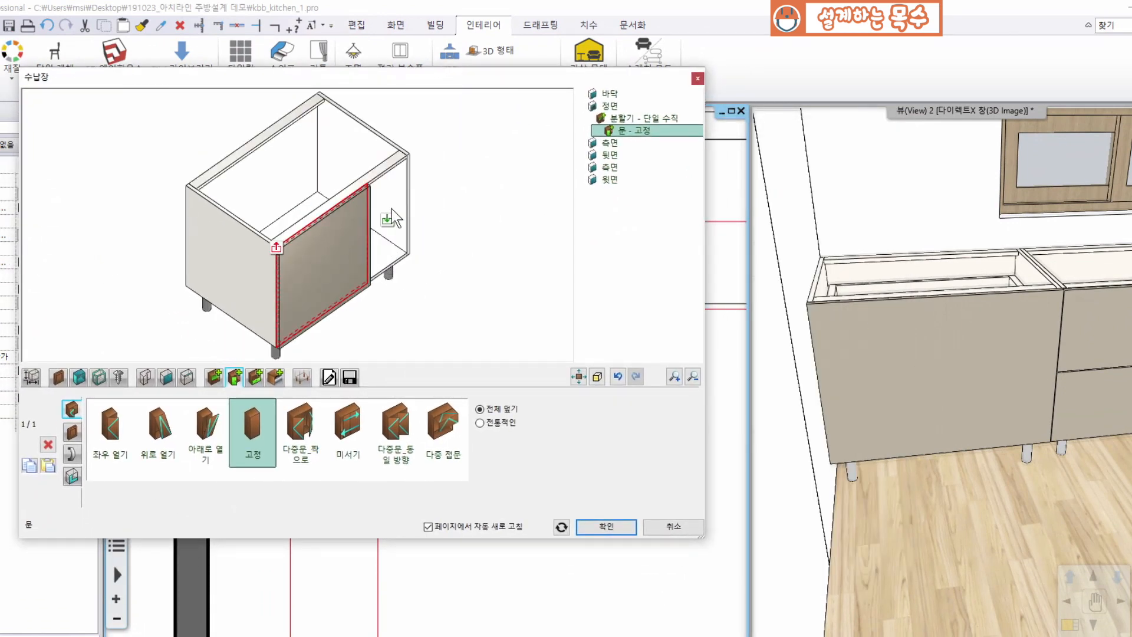
pyautogui.click(72, 434)
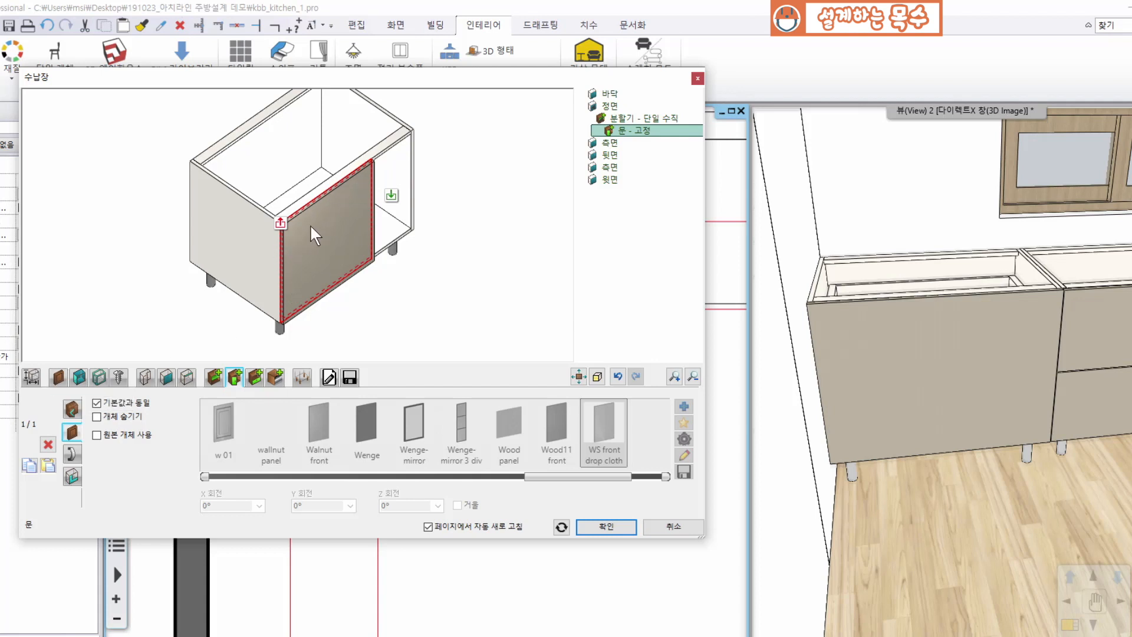
pyautogui.click(97, 404)
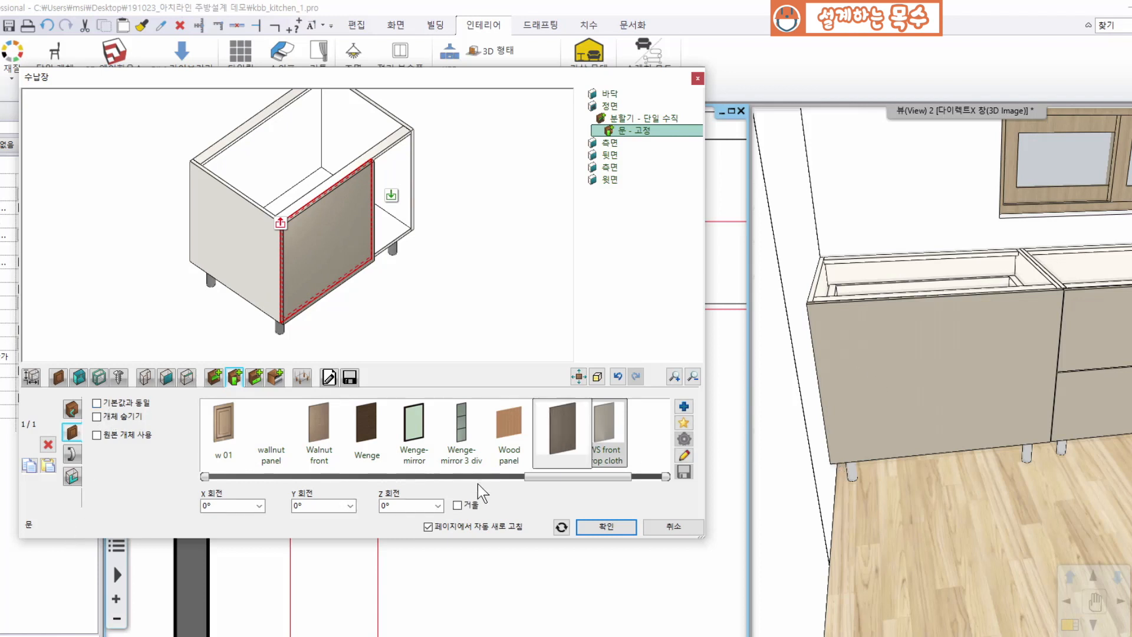
pyautogui.moveTo(586, 478); pyautogui.dragTo(571, 495)
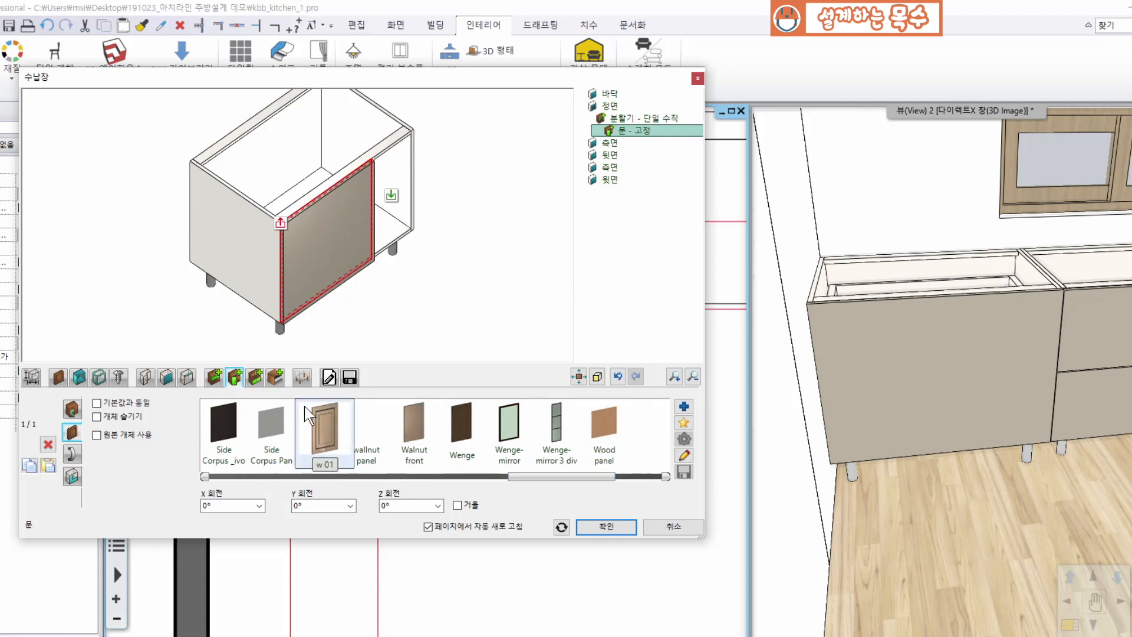
# Apply the Side Corpus Panel style from the kitchen cabinet door library to the fixed door.
pyautogui.click(686, 406)
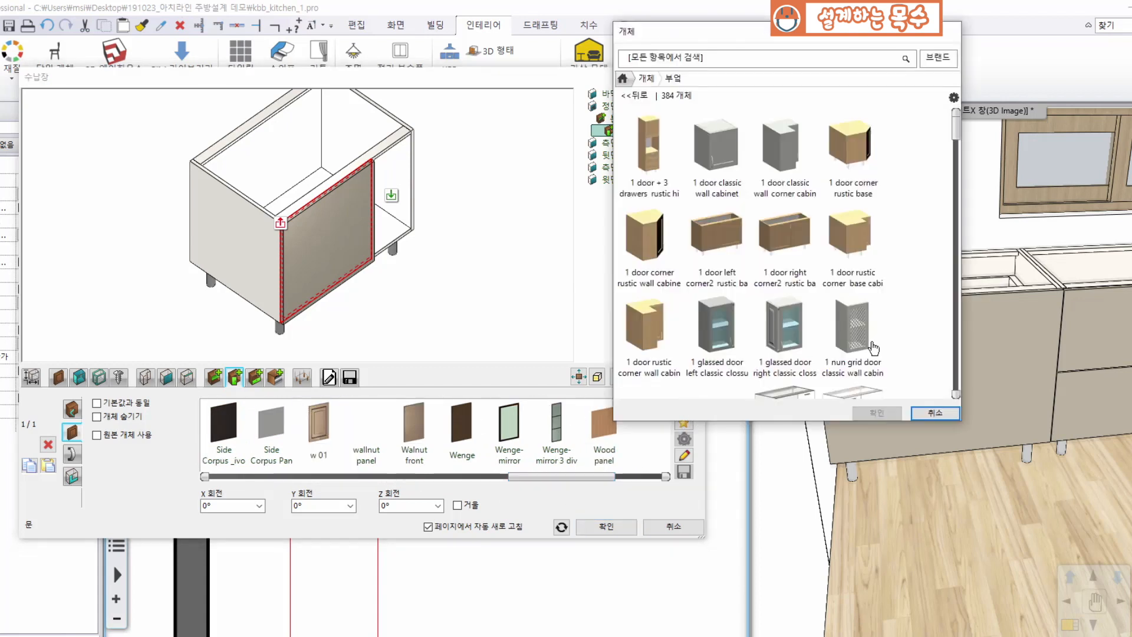
pyautogui.click(645, 78)
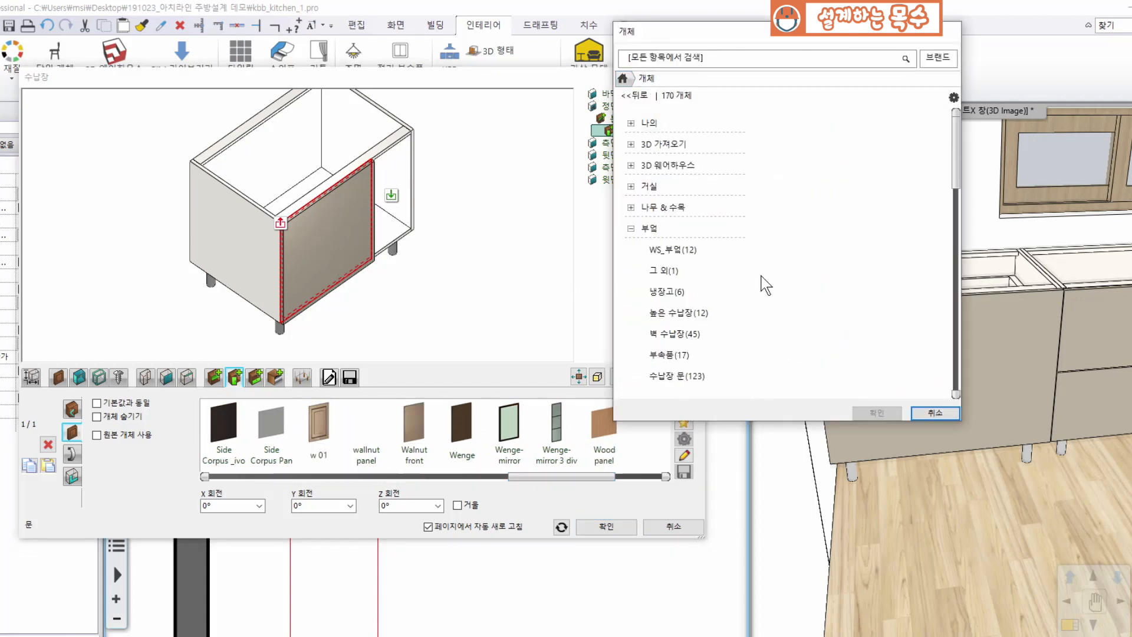
pyautogui.click(677, 376)
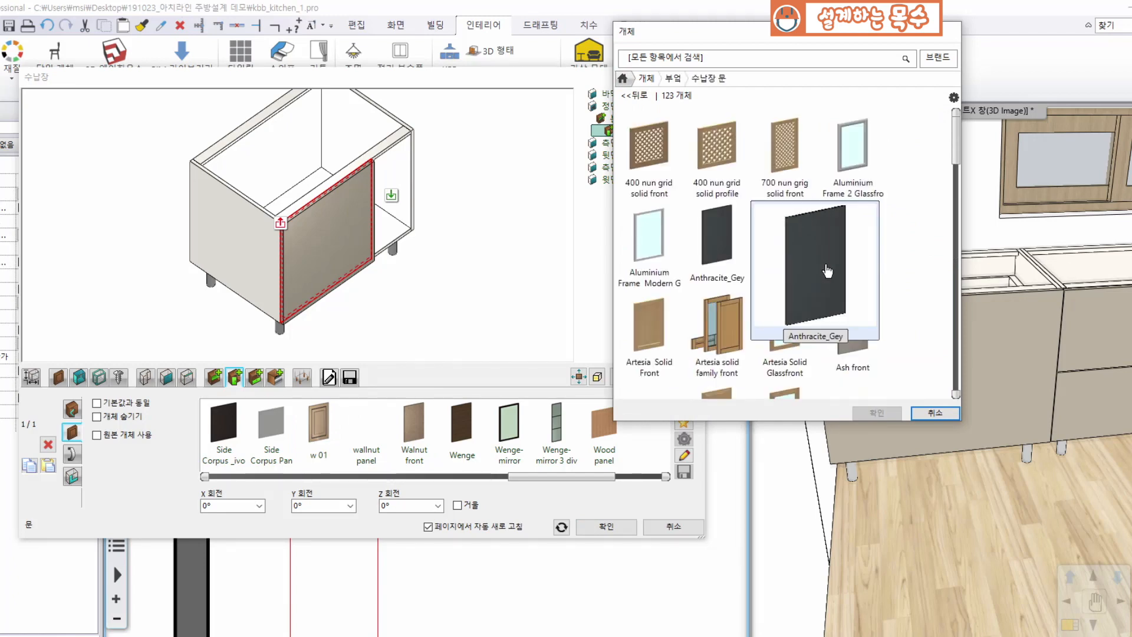
pyautogui.scroll(-10, 917, 242)
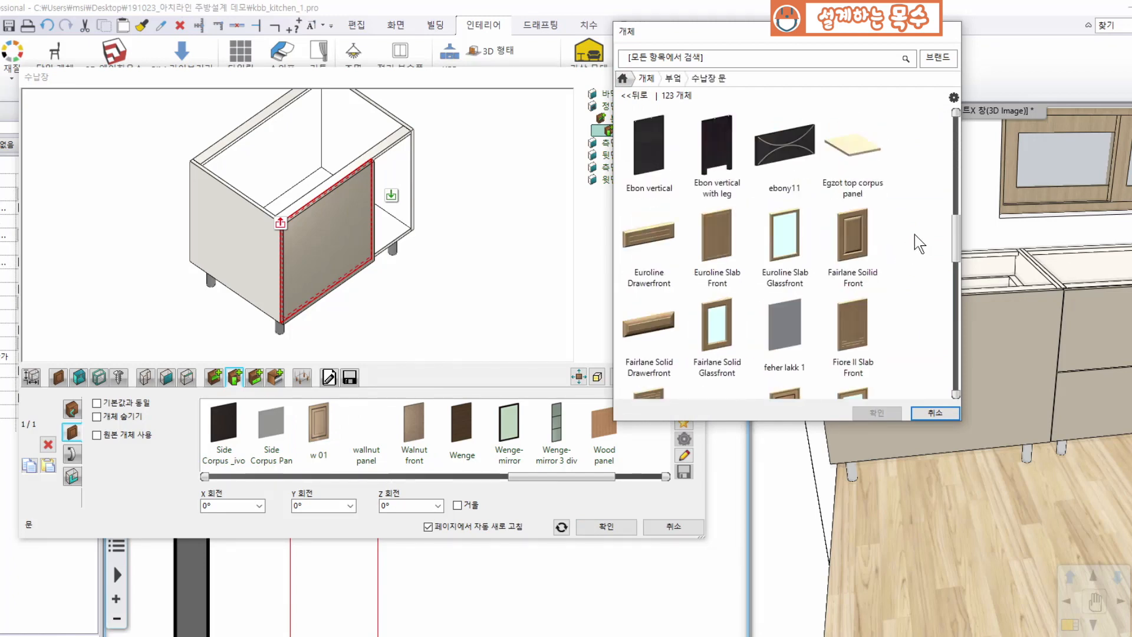
pyautogui.scroll(-10, 919, 242)
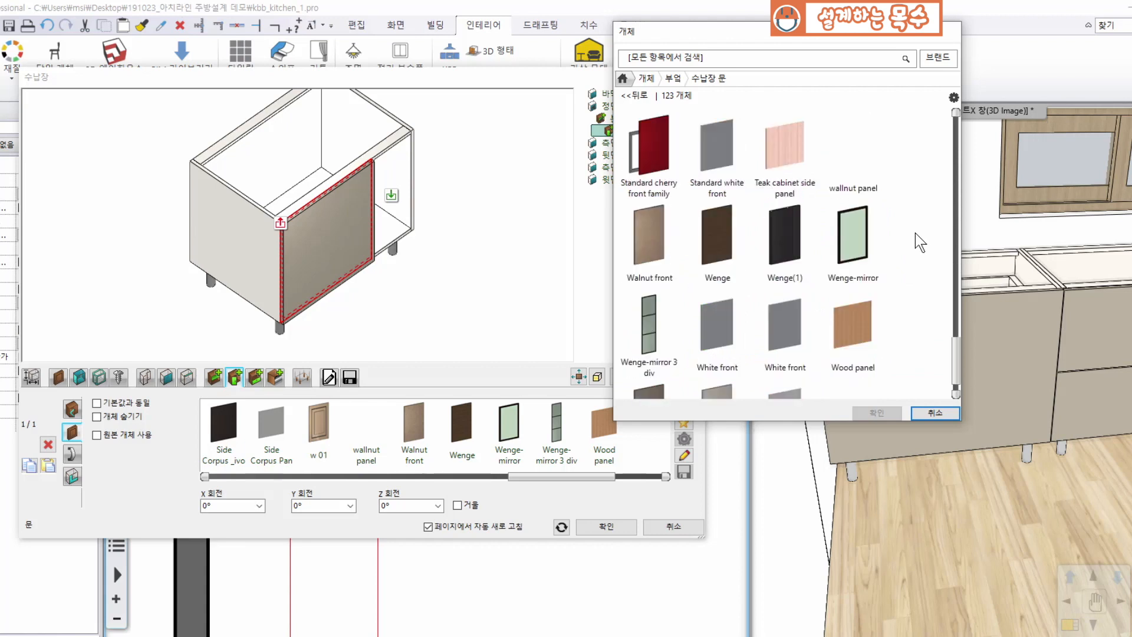
pyautogui.scroll(3, 919, 243)
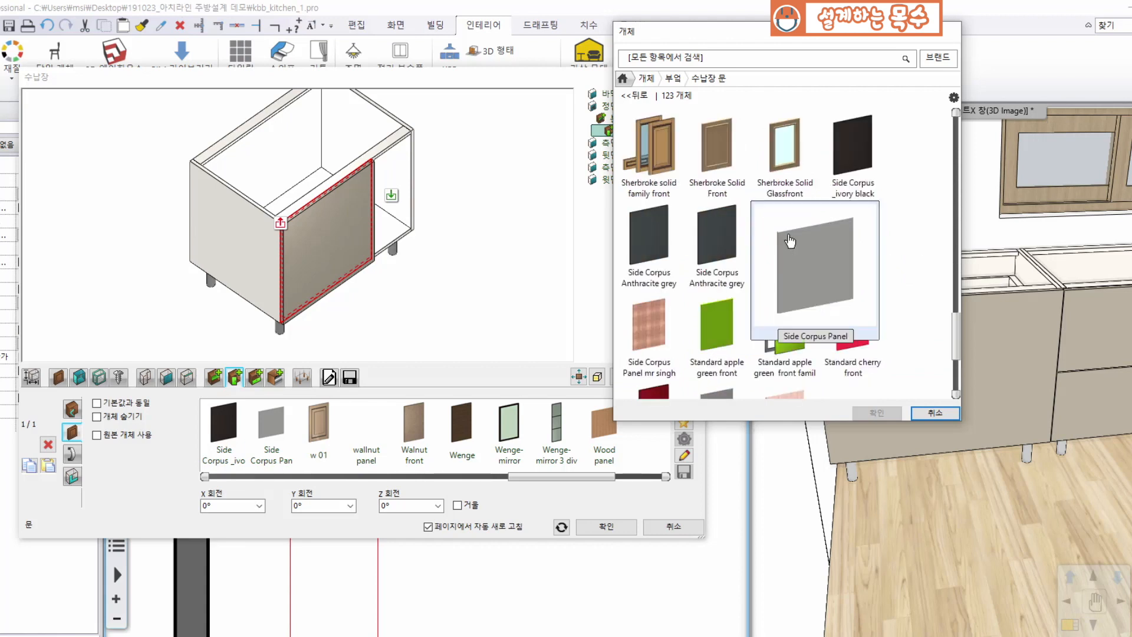
pyautogui.click(790, 241)
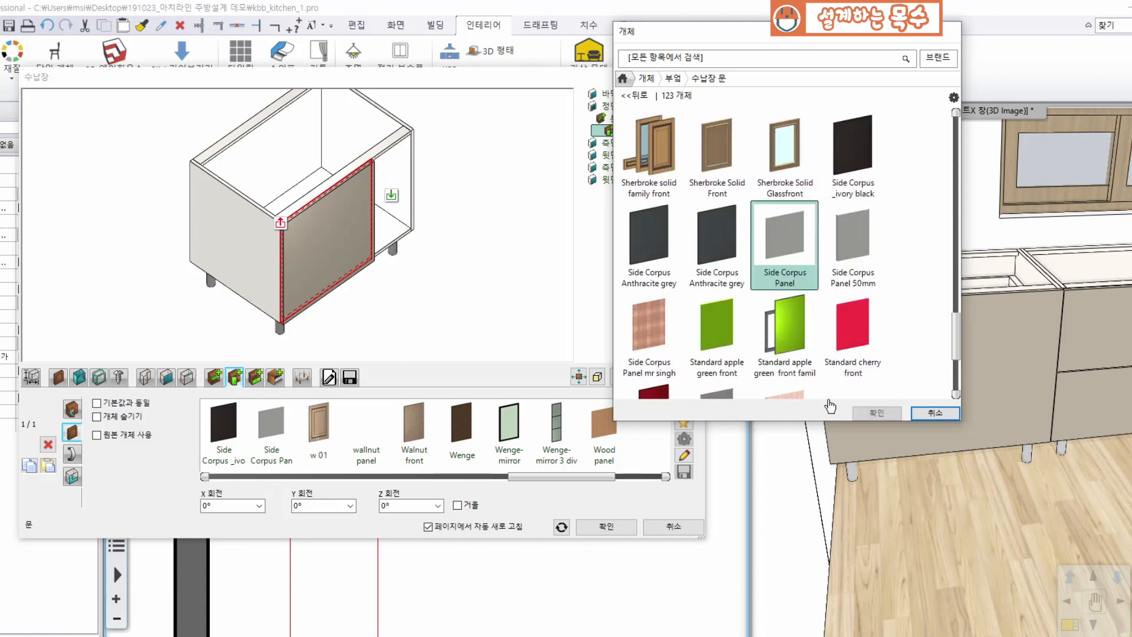
pyautogui.click(877, 412)
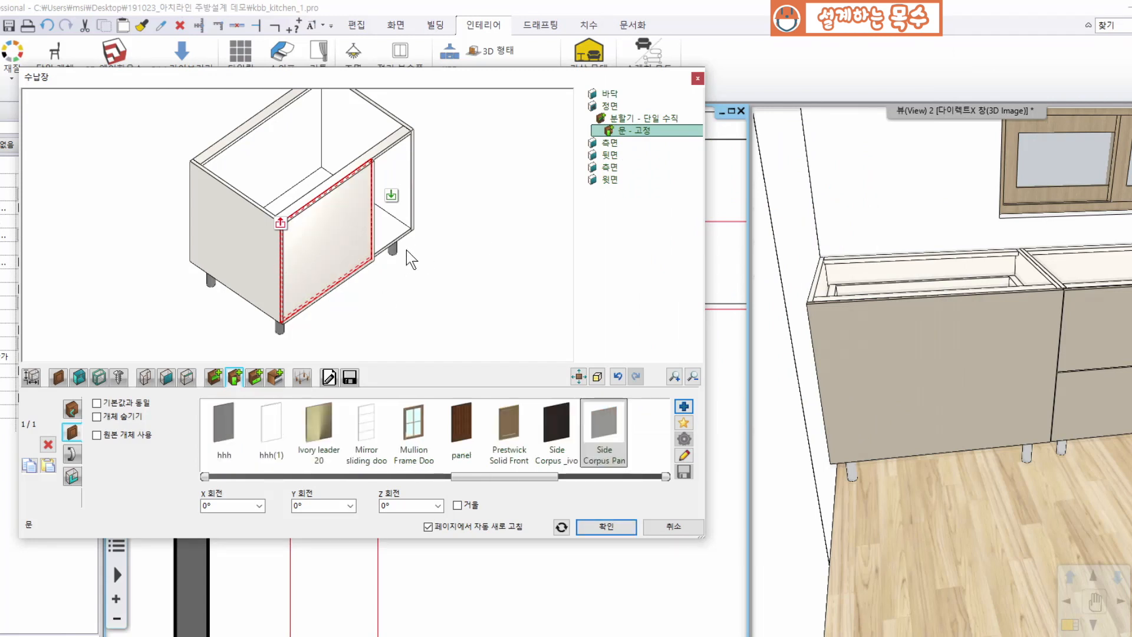
# Add a left-hand, full-overlay side-opening door with a 100 opening ratio to the narrow compartment beside the fixed panel.
pyautogui.moveTo(411, 259); pyautogui.dragTo(317, 242)
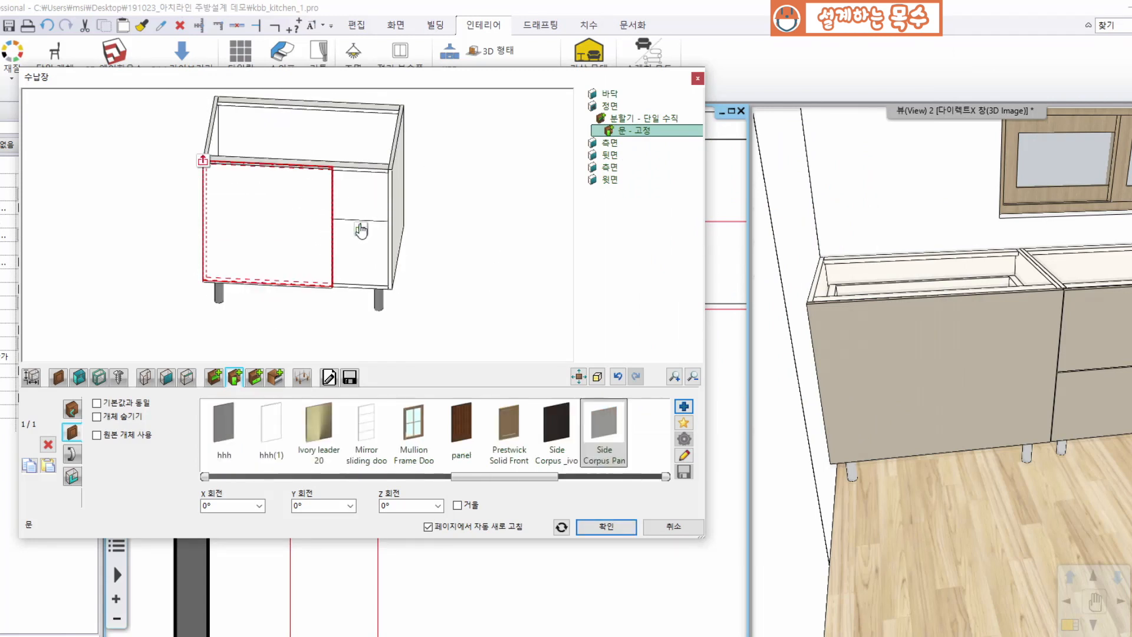
pyautogui.click(364, 233)
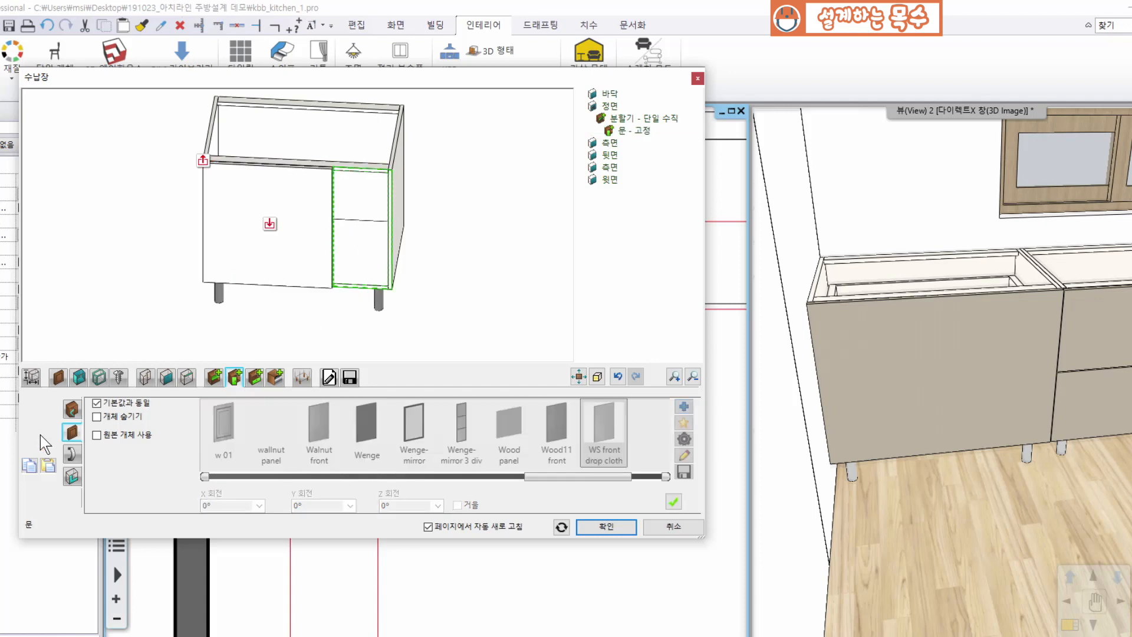
pyautogui.click(72, 409)
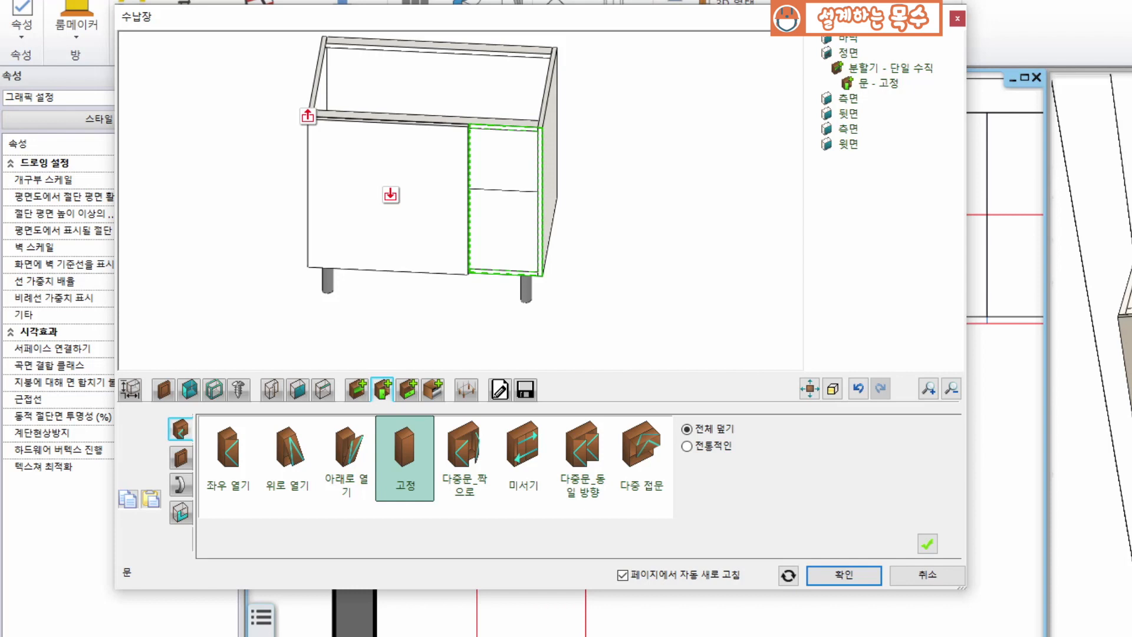
pyautogui.click(238, 461)
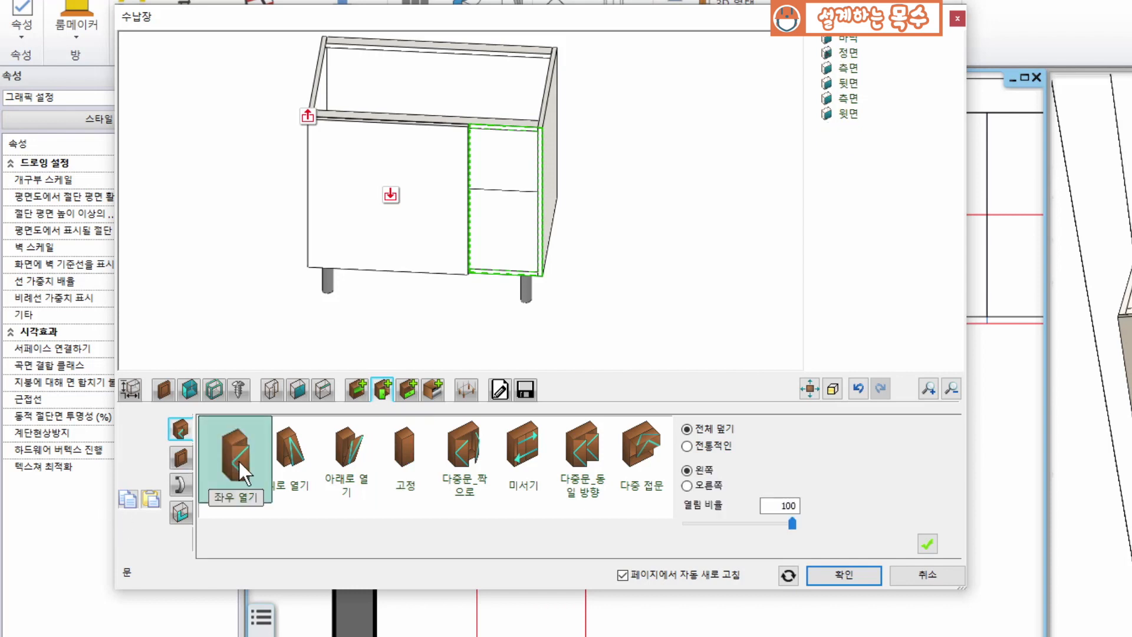
pyautogui.click(935, 541)
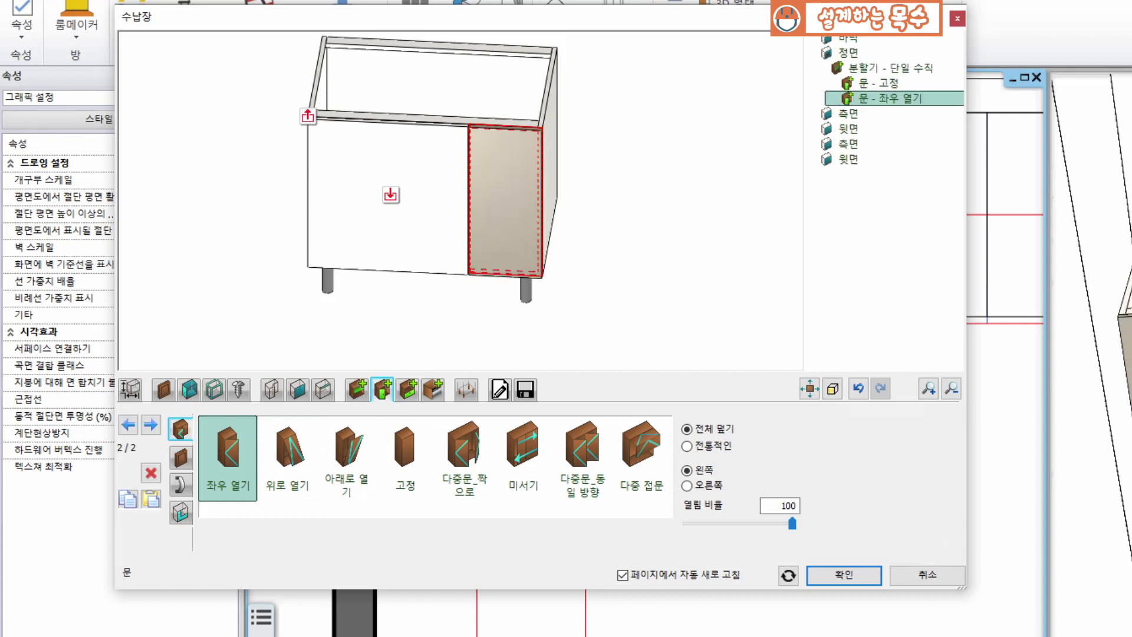
# Preview the corner cabinet with its door slightly open, and return the 3D representation to closed.
pyautogui.moveTo(523, 156); pyautogui.dragTo(559, 240)
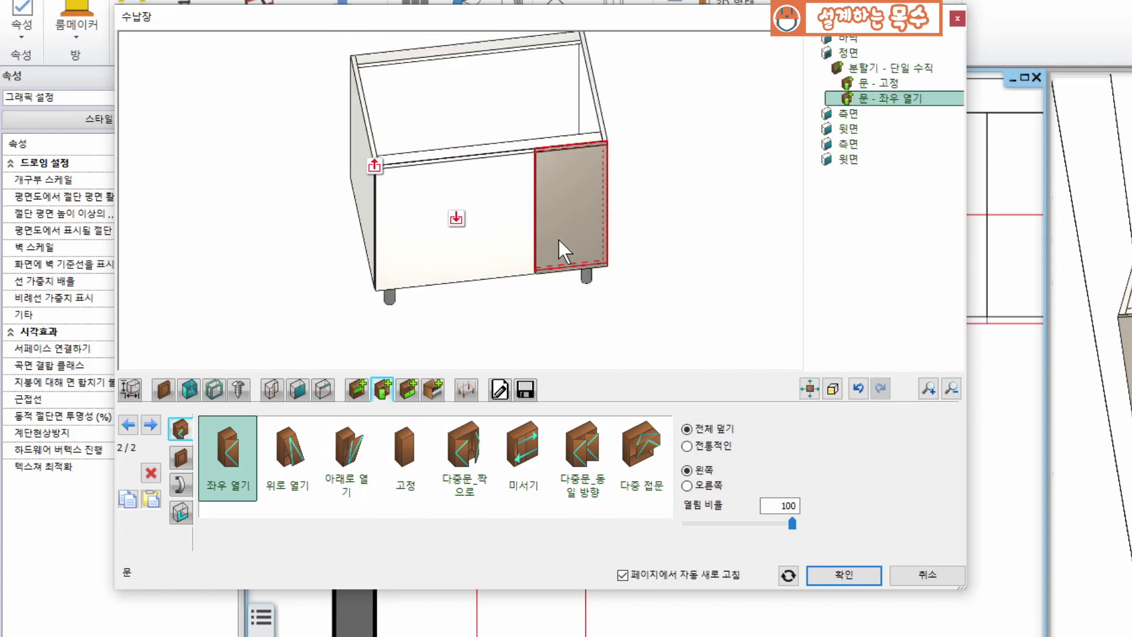
pyautogui.moveTo(532, 161); pyautogui.dragTo(547, 169, button='middle')
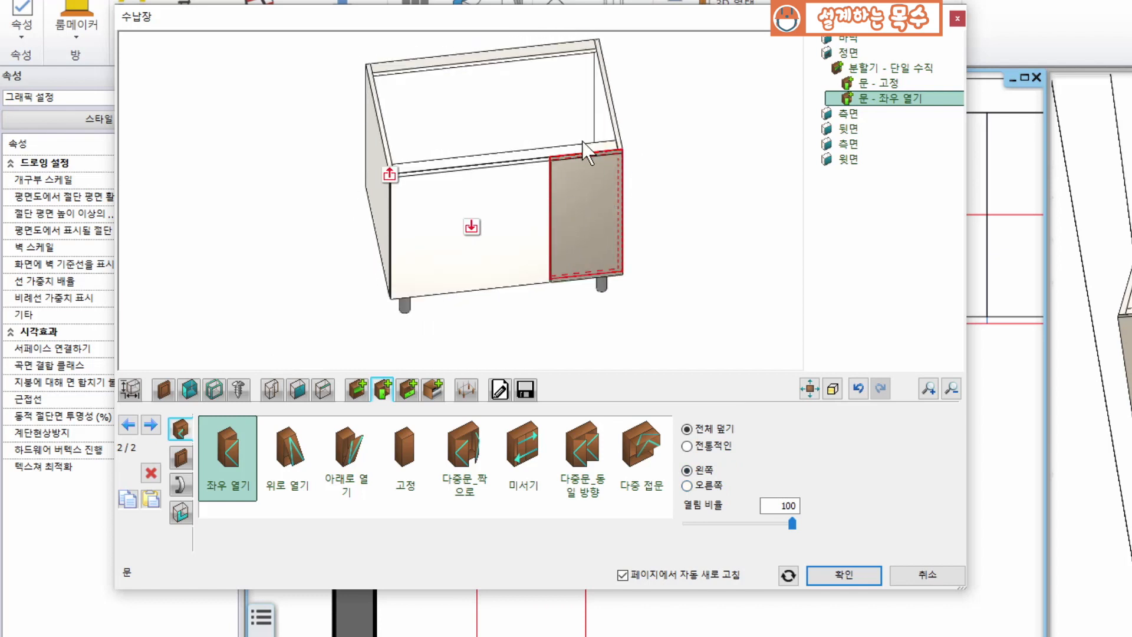
pyautogui.click(131, 387)
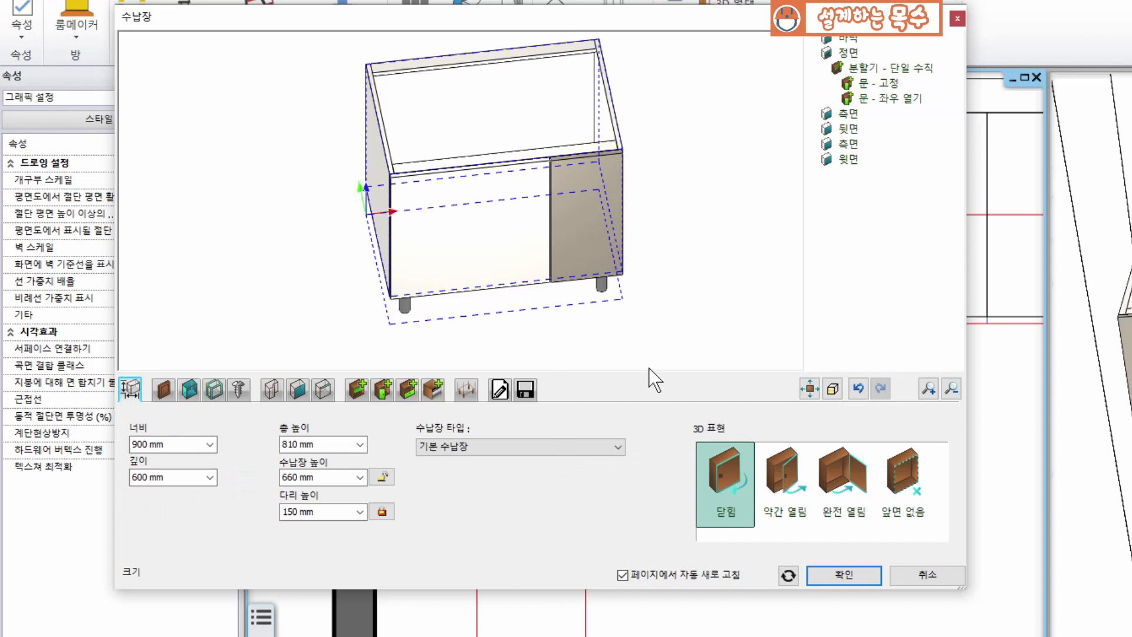
pyautogui.click(808, 470)
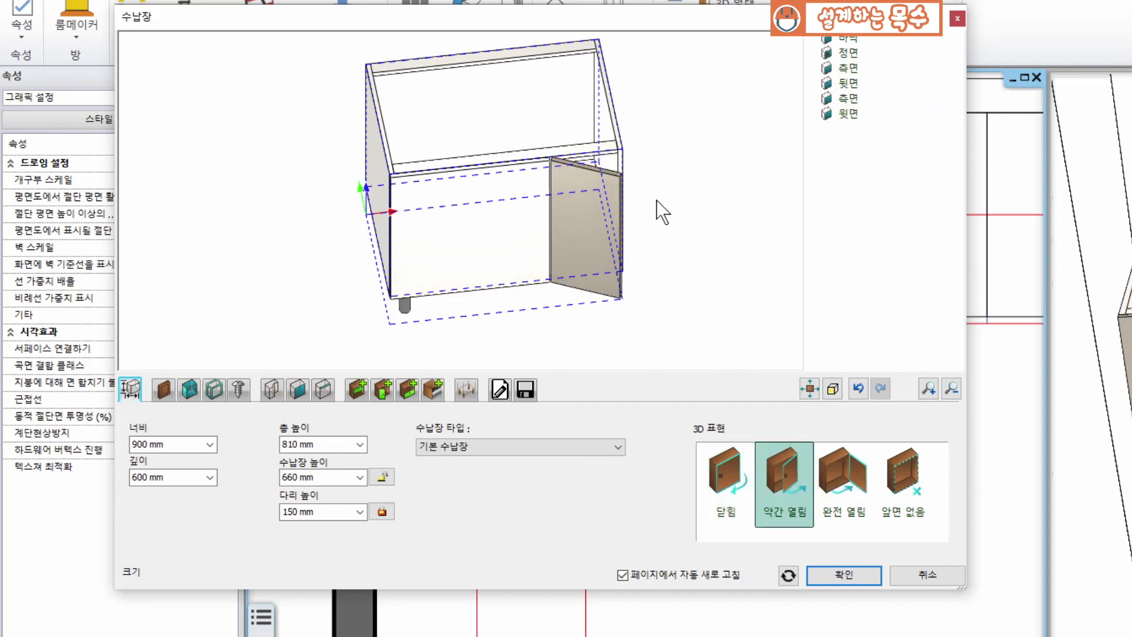
pyautogui.moveTo(662, 207); pyautogui.dragTo(575, 225)
pyautogui.scroll(2, 538, 172)
pyautogui.moveTo(541, 204); pyautogui.dragTo(594, 150, button='middle')
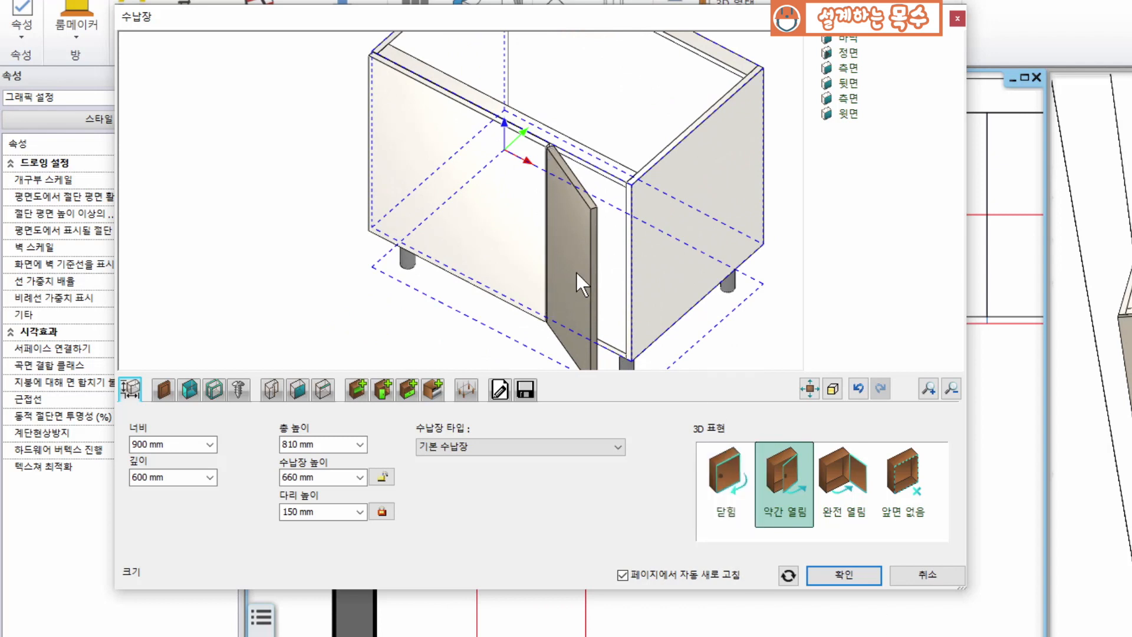
pyautogui.click(724, 471)
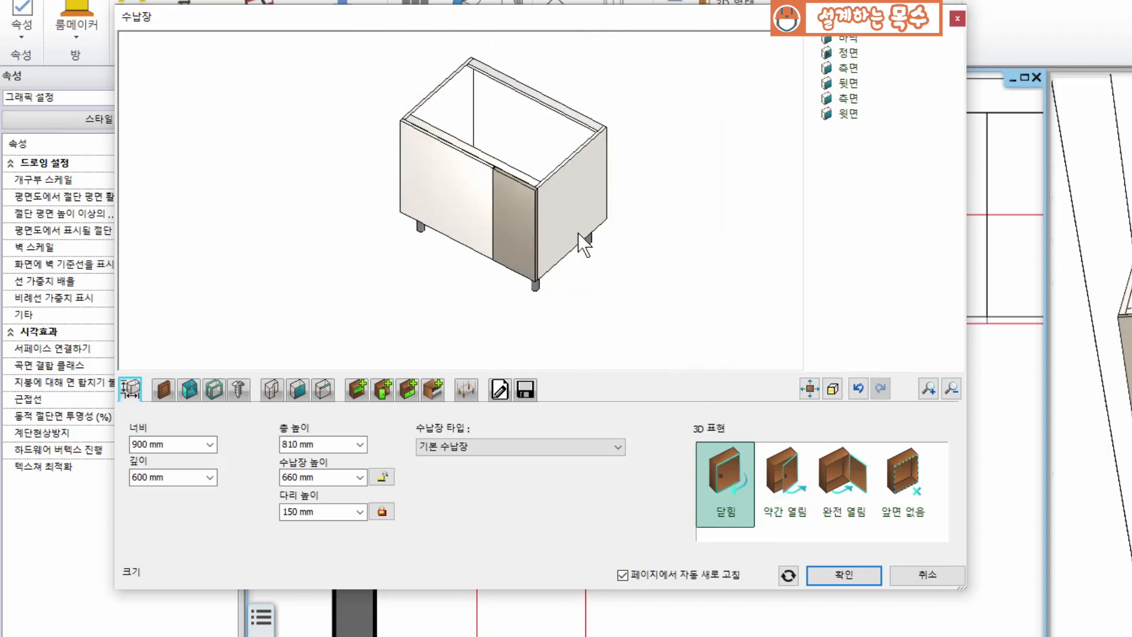
# Examine the corner cabinet's fixed panel and side-opening door from several angles.
pyautogui.click(406, 387)
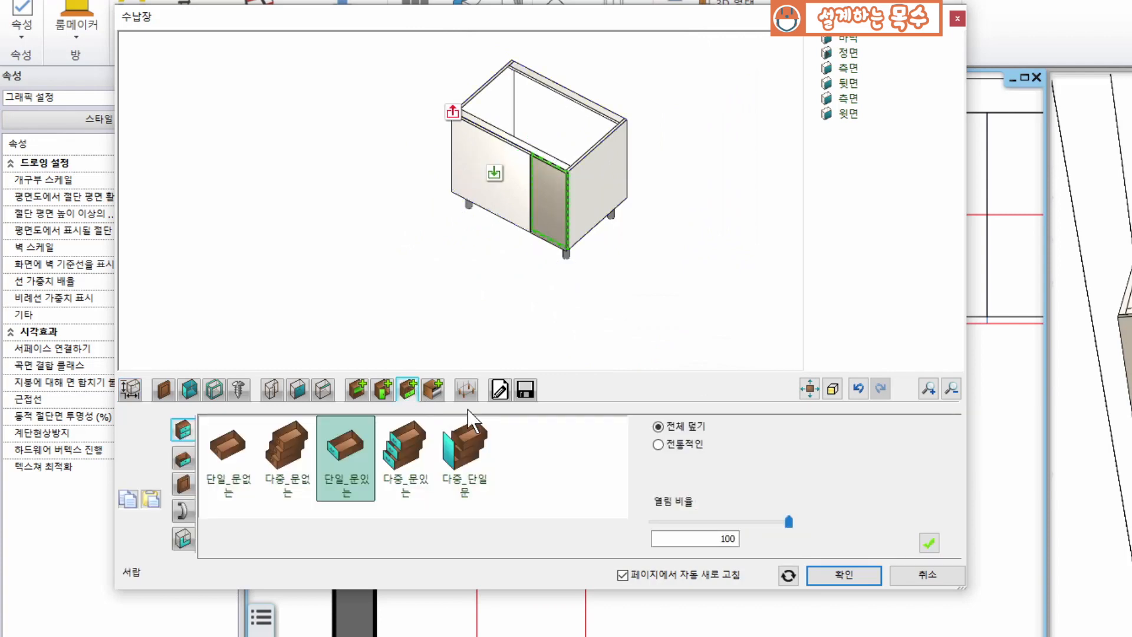
pyautogui.click(382, 389)
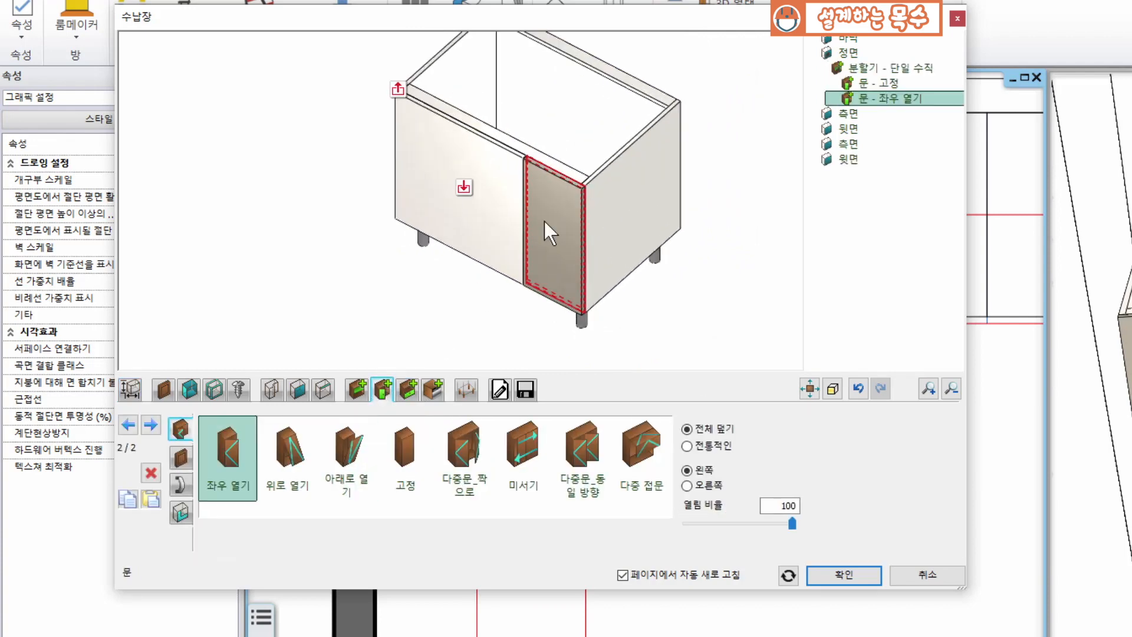
pyautogui.moveTo(550, 232); pyautogui.dragTo(533, 157, button='right')
pyautogui.scroll(3, 533, 157)
pyautogui.moveTo(533, 157); pyautogui.dragTo(559, 245, button='middle')
pyautogui.moveTo(559, 245); pyautogui.dragTo(613, 221, button='right')
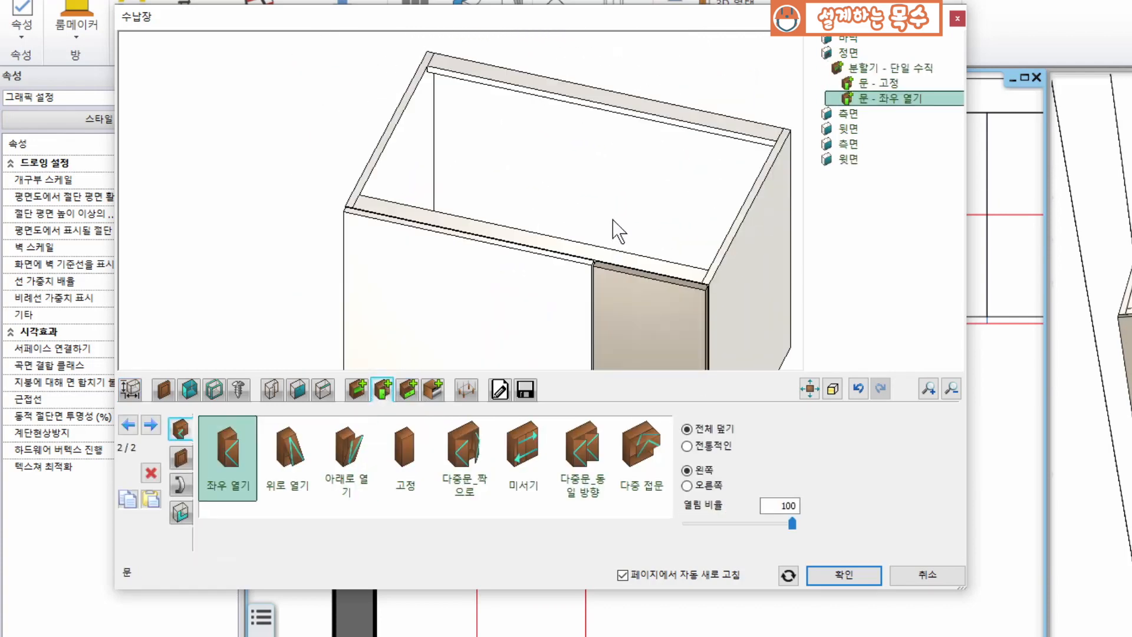
pyautogui.moveTo(582, 216); pyautogui.dragTo(565, 125, button='middle')
pyautogui.scroll(-2, 564, 125)
pyautogui.moveTo(564, 125); pyautogui.dragTo(508, 162, button='right')
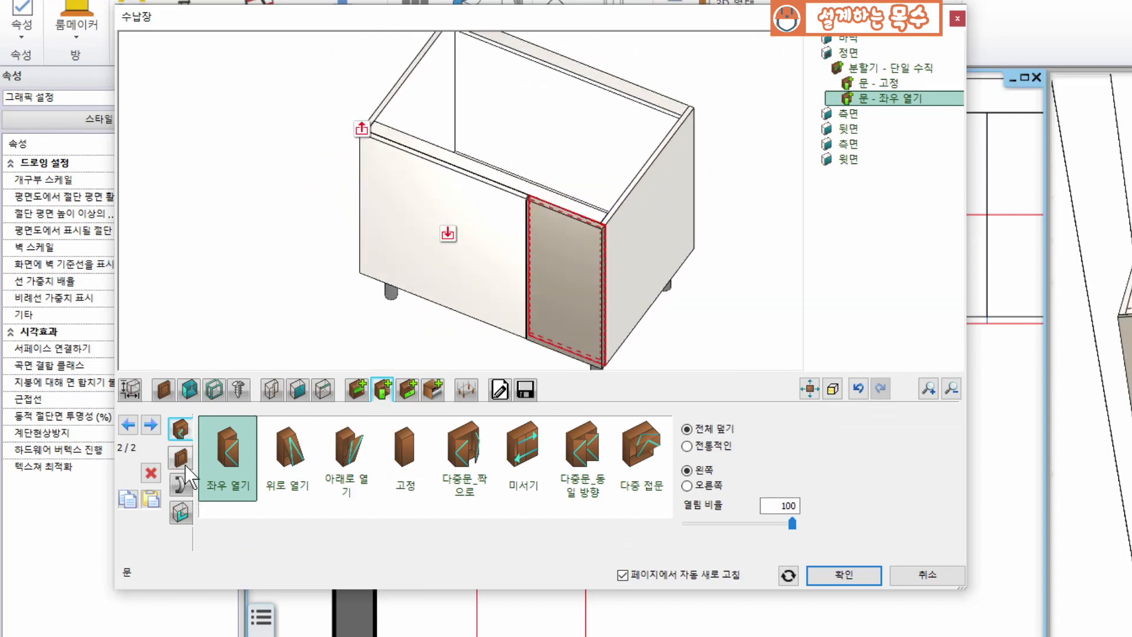
# Add a single horizontal divider at 50% height behind the fixed panel and make it a shelf.
pyautogui.click(357, 390)
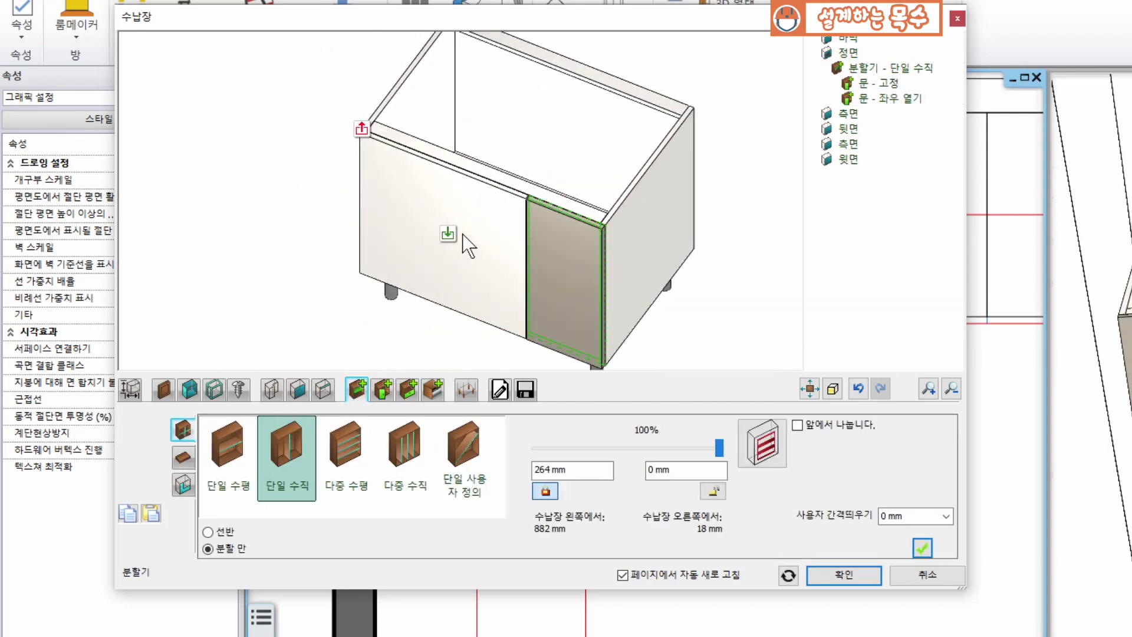
pyautogui.moveTo(599, 189); pyautogui.dragTo(492, 160, button='right')
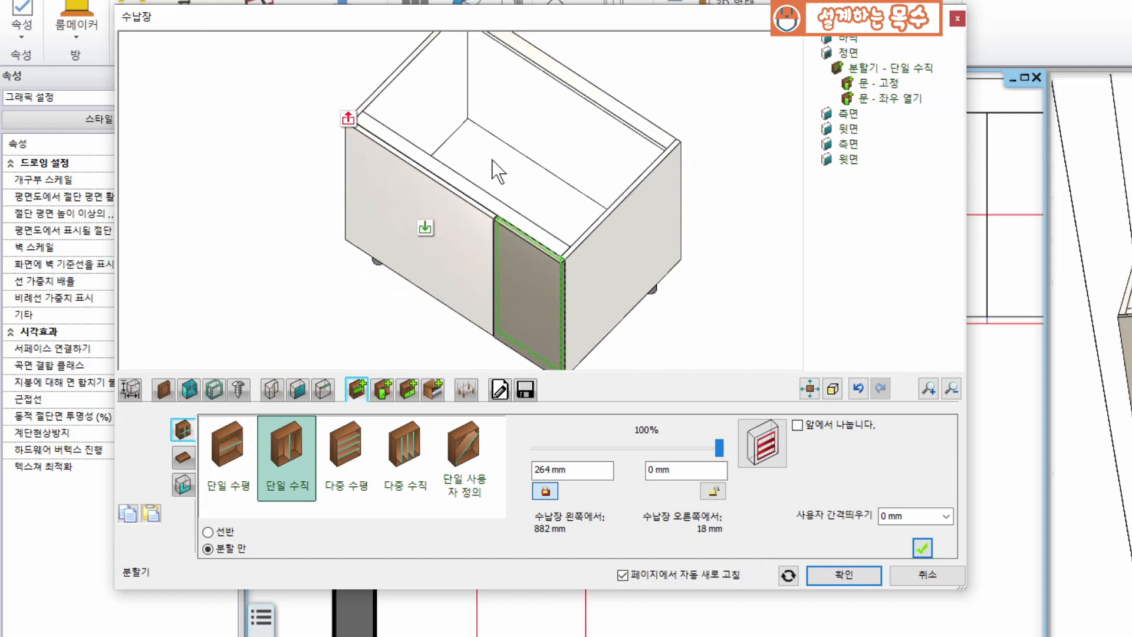
pyautogui.scroll(1, 491, 161)
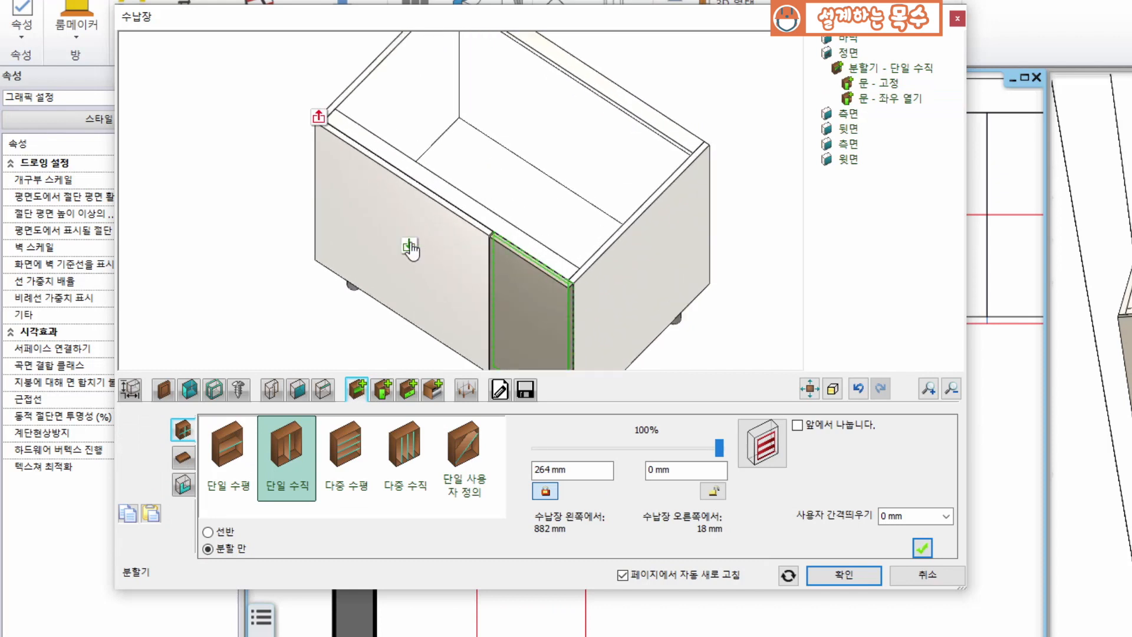
pyautogui.click(412, 252)
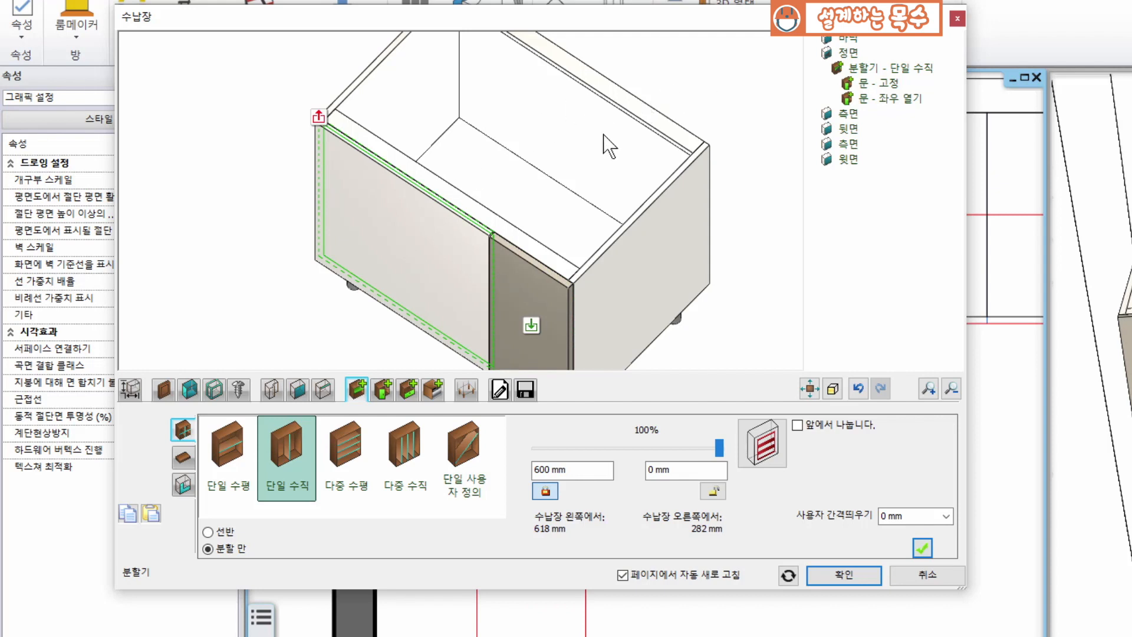
pyautogui.moveTo(547, 202); pyautogui.dragTo(581, 179, button='middle')
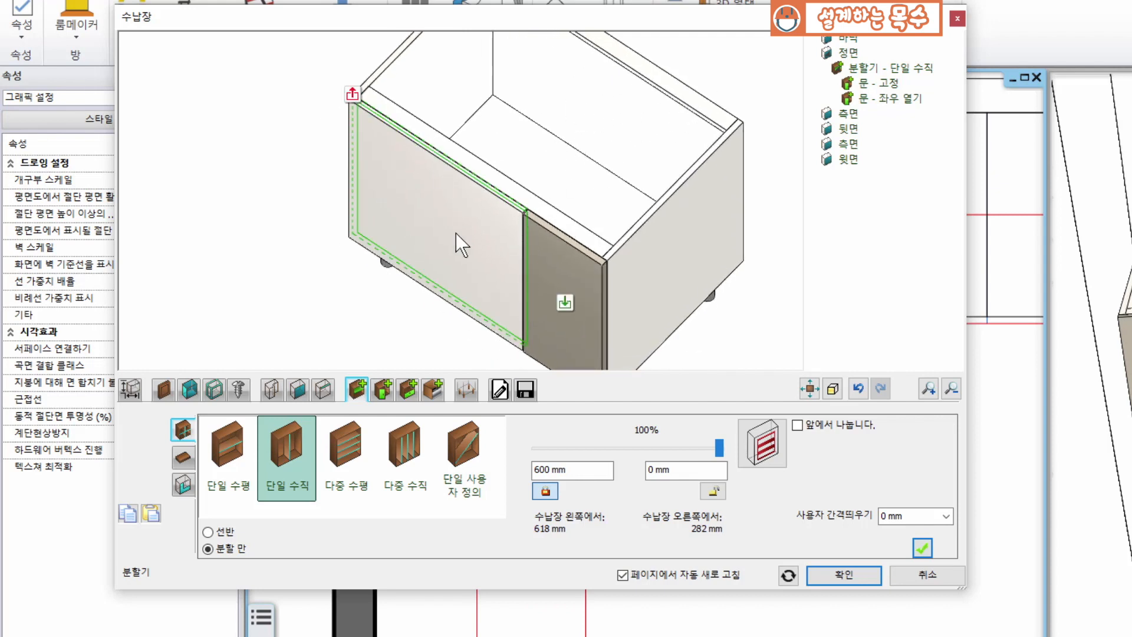
pyautogui.click(245, 472)
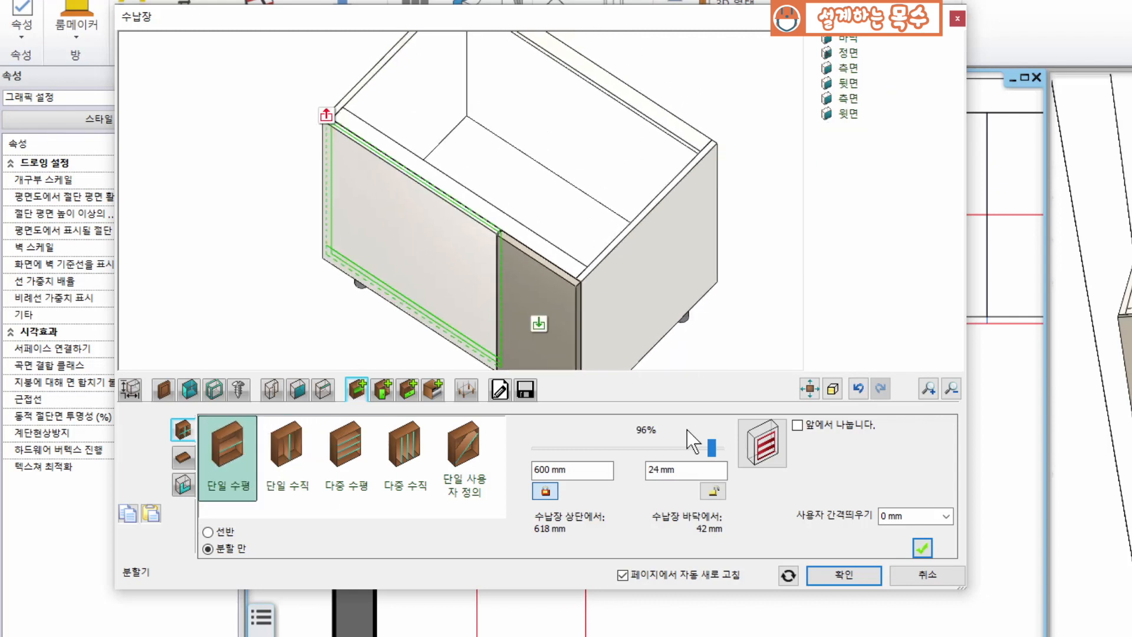
pyautogui.moveTo(710, 446); pyautogui.dragTo(632, 450)
pyautogui.click(394, 209)
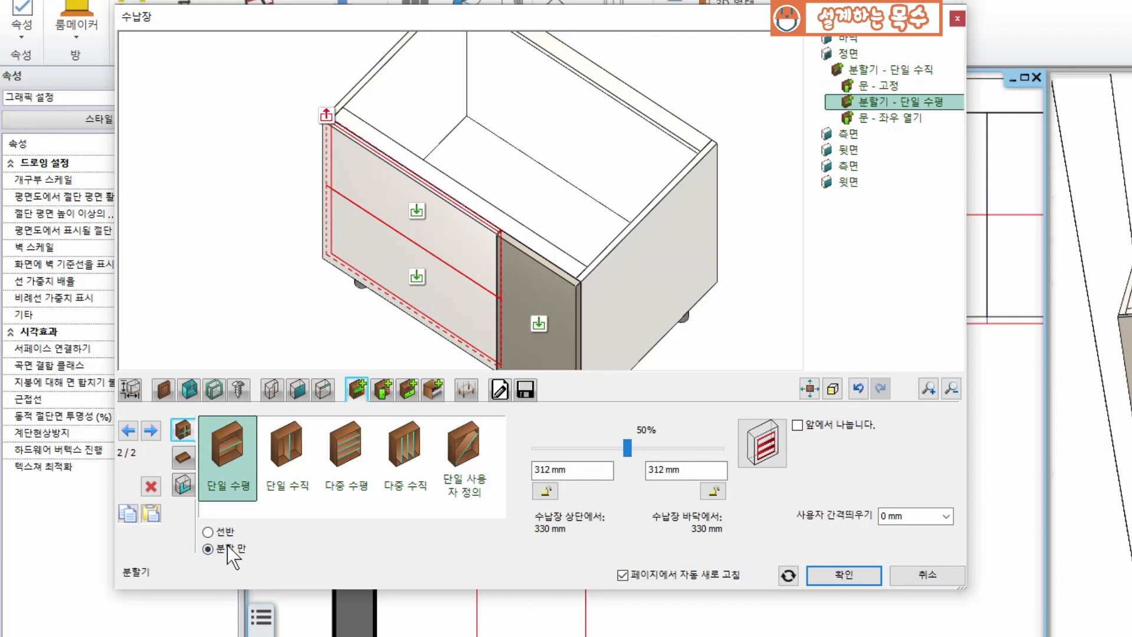
pyautogui.click(208, 532)
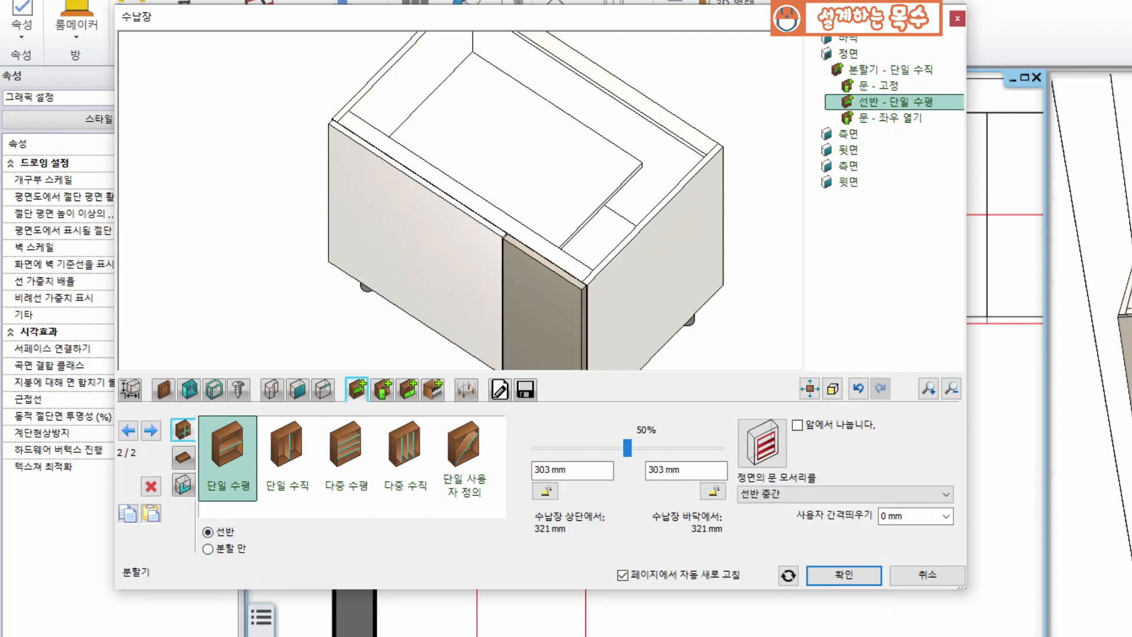
# Add a single horizontal shelf at 50% height in the compartment behind the side-opening door.
pyautogui.click(545, 328)
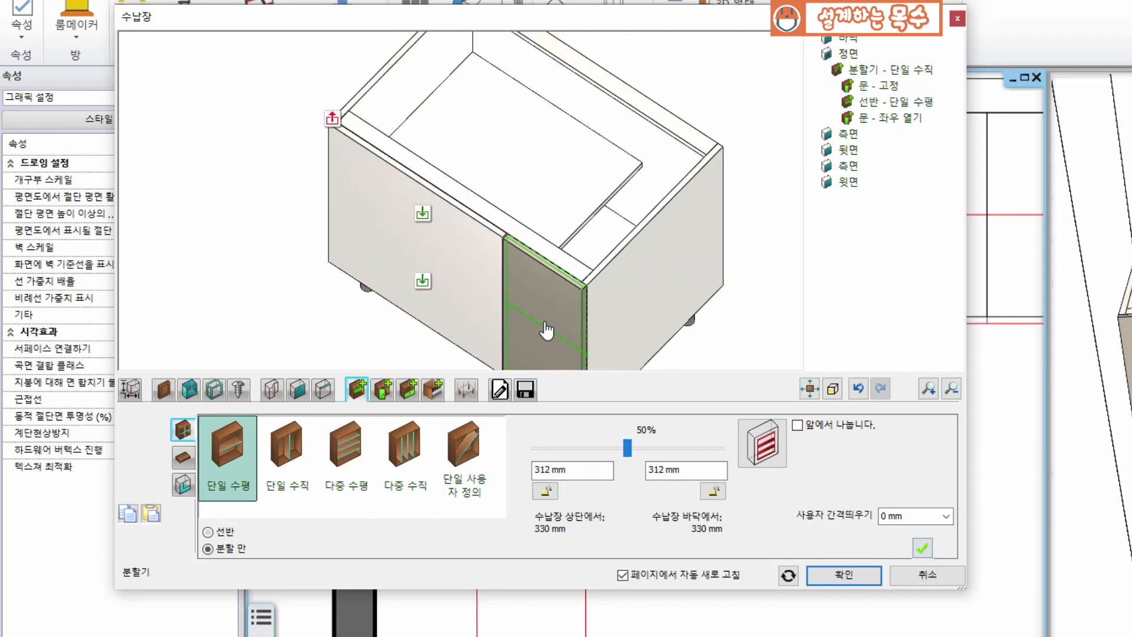
pyautogui.click(922, 548)
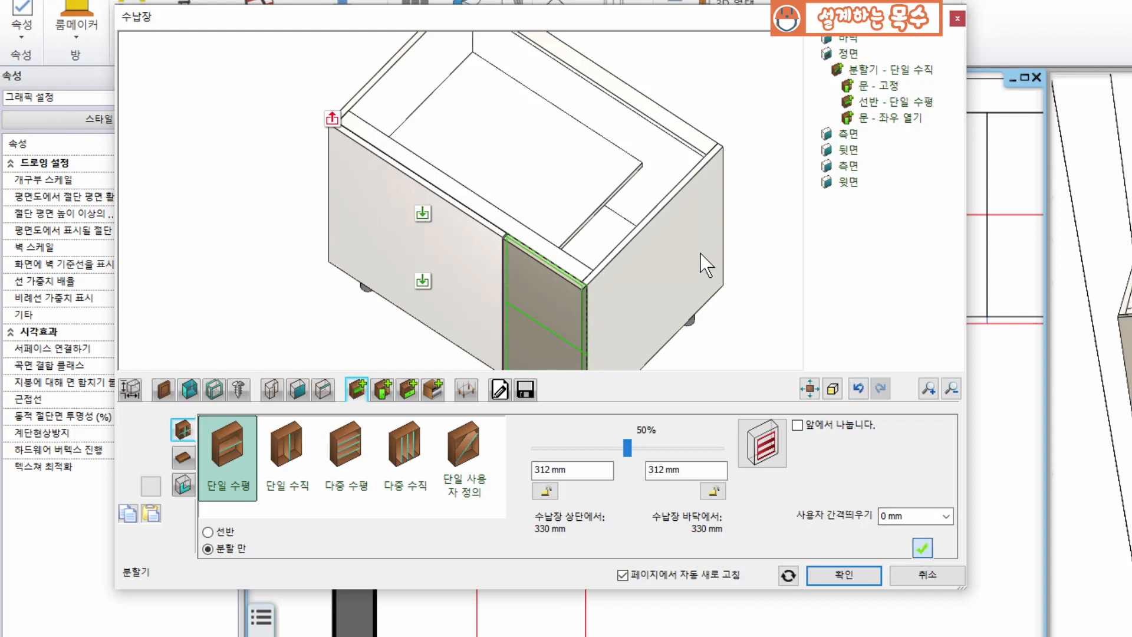
pyautogui.click(224, 532)
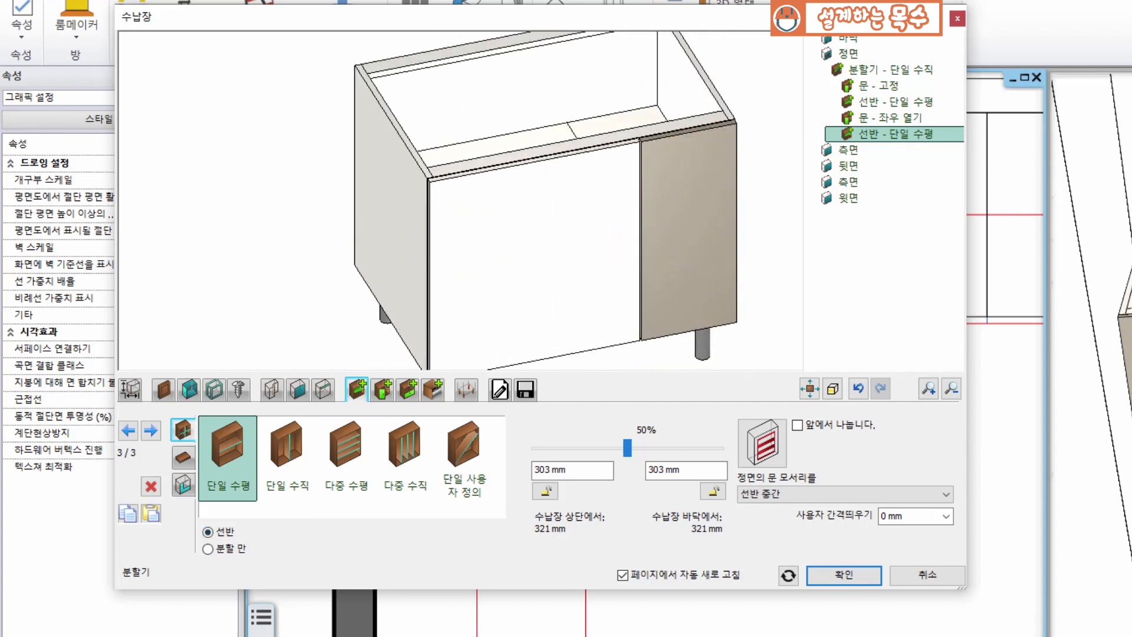
# Save the corner cabinet to the library under the new name base_900_2 and apply it to the kitchen.
pyautogui.click(524, 389)
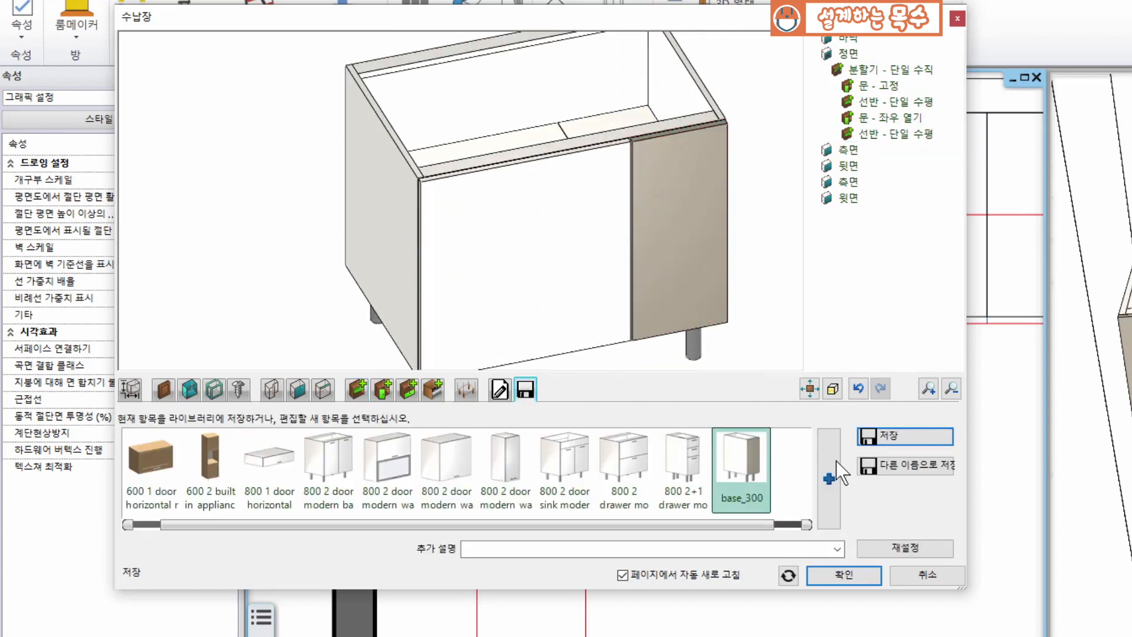
pyautogui.click(894, 468)
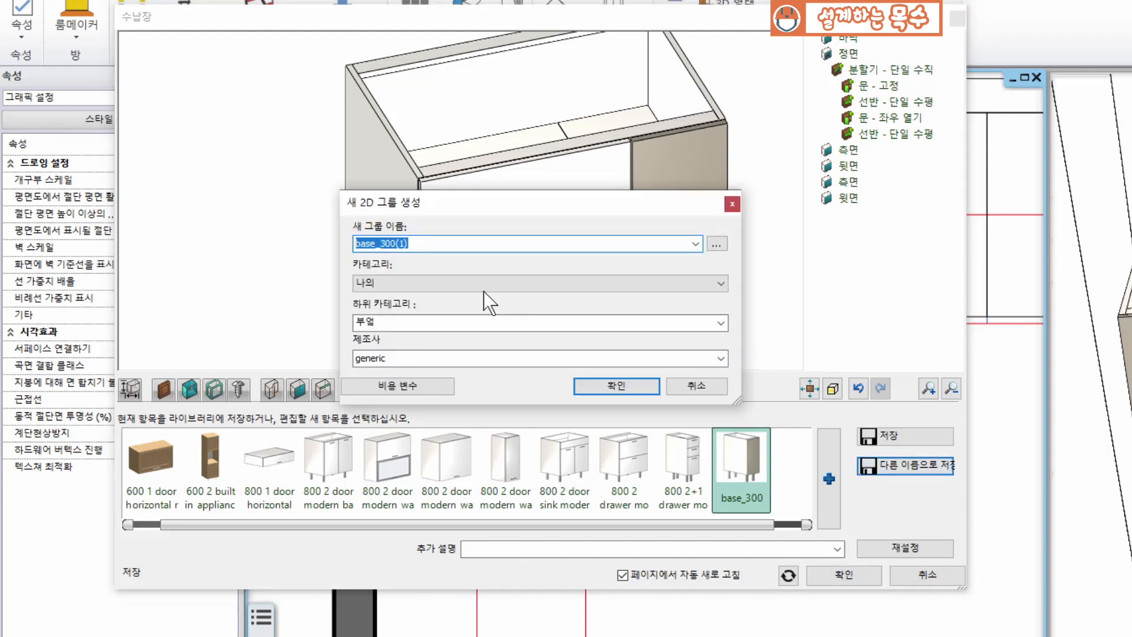
pyautogui.click(432, 243)
pyautogui.moveTo(380, 243); pyautogui.dragTo(439, 247)
pyautogui.write('900_2')
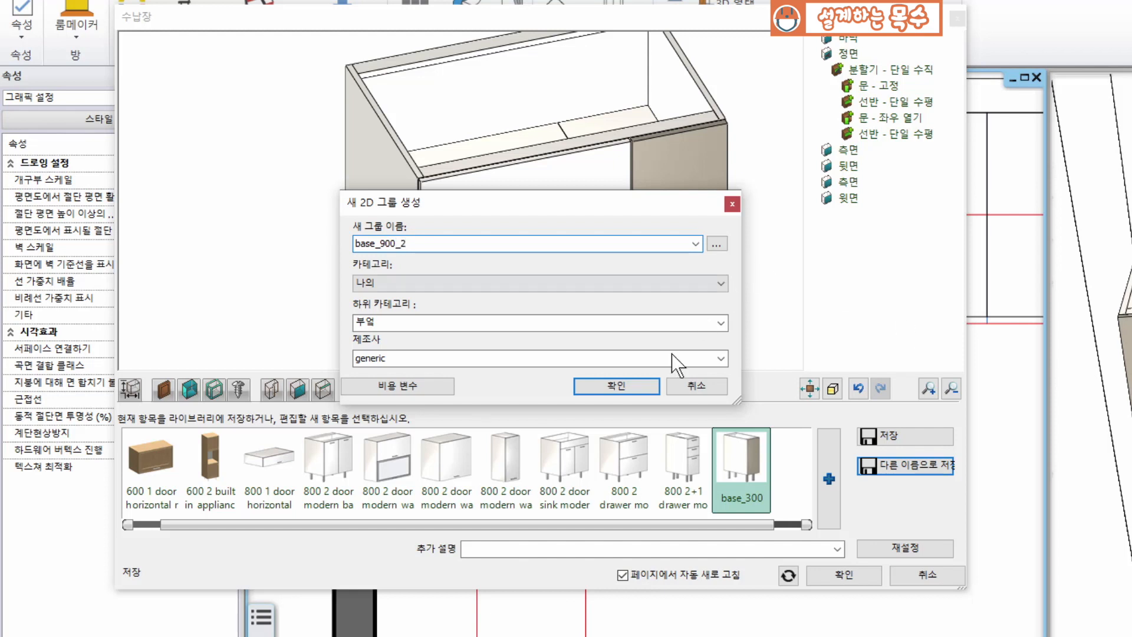
pyautogui.click(642, 384)
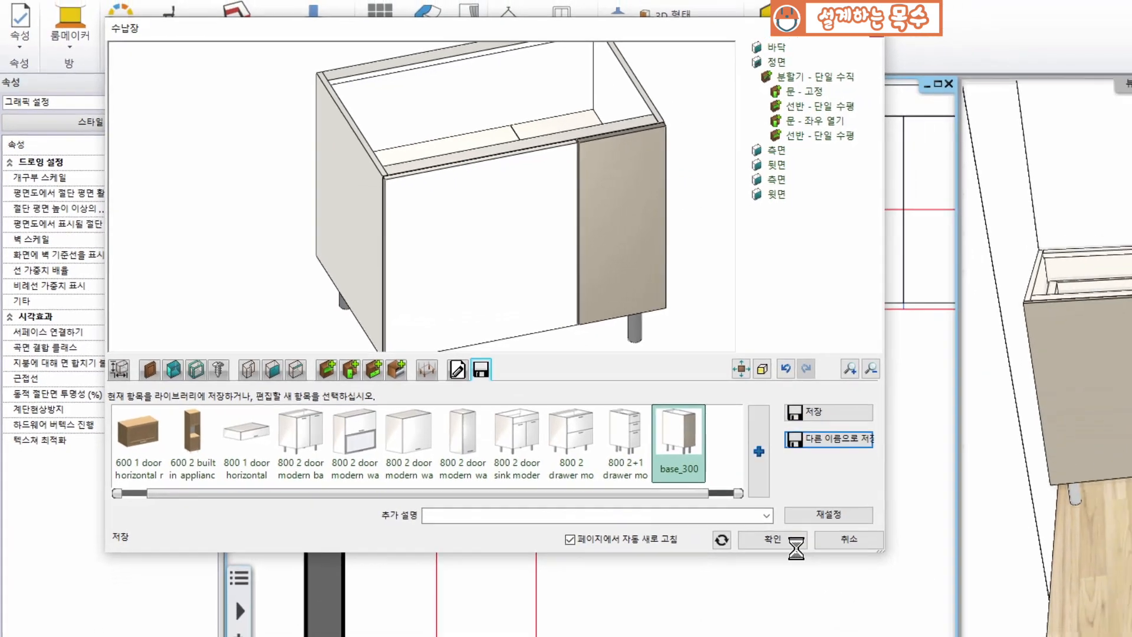
pyautogui.click(778, 539)
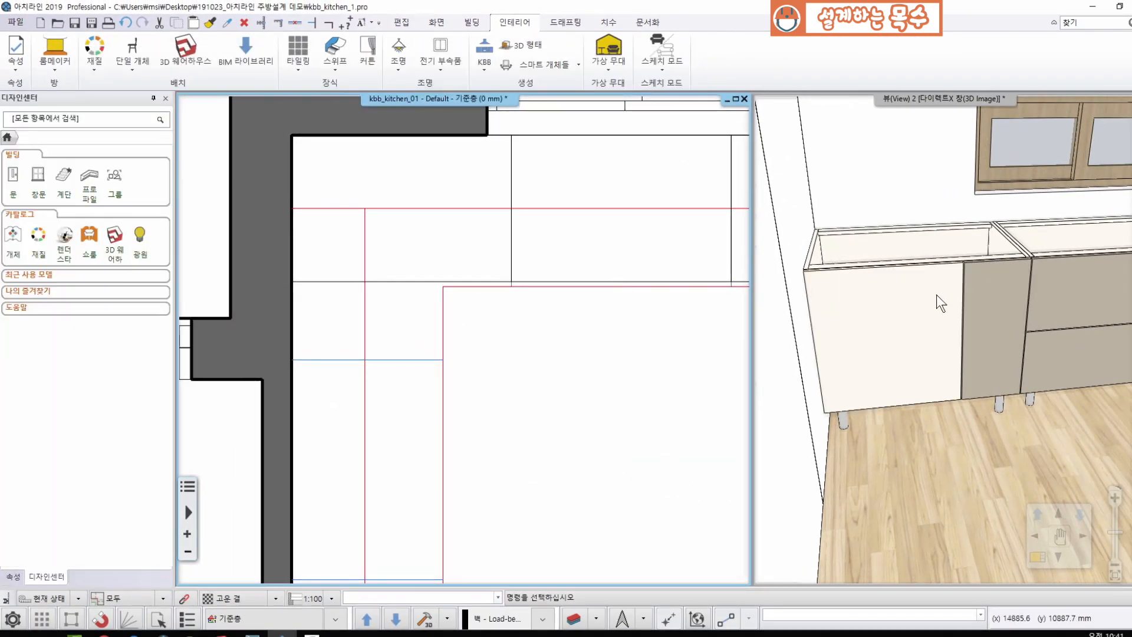
# Copy the 300 mm base cabinet from the window-wall run onto the open floor and rotate the copy a quarter turn.
pyautogui.click(890, 312)
pyautogui.click(510, 332)
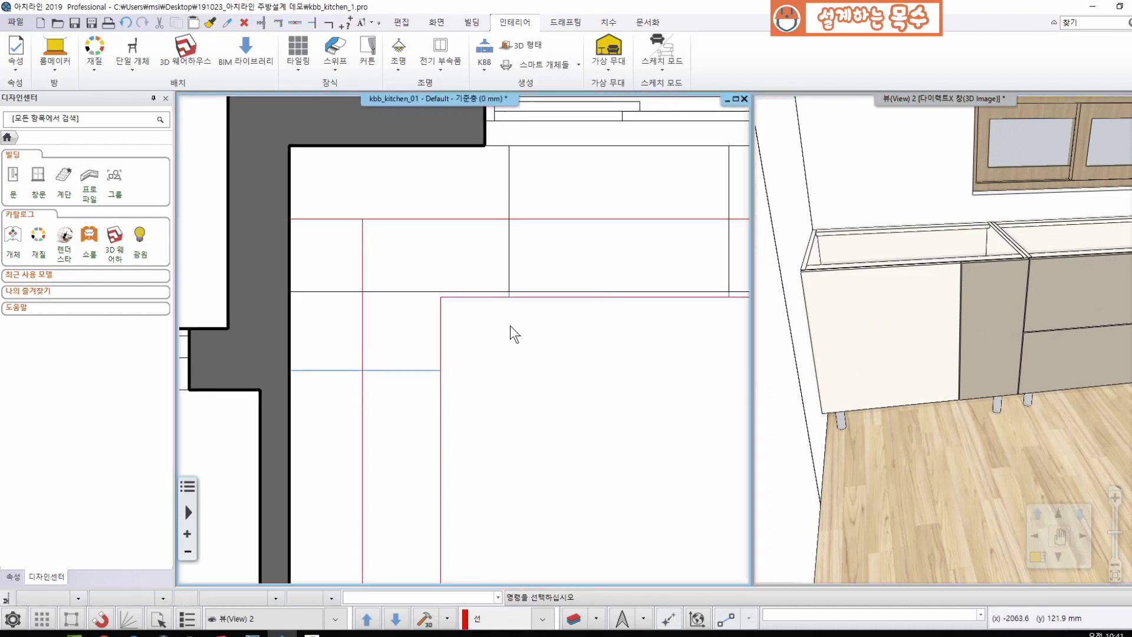
pyautogui.scroll(-2, 510, 331)
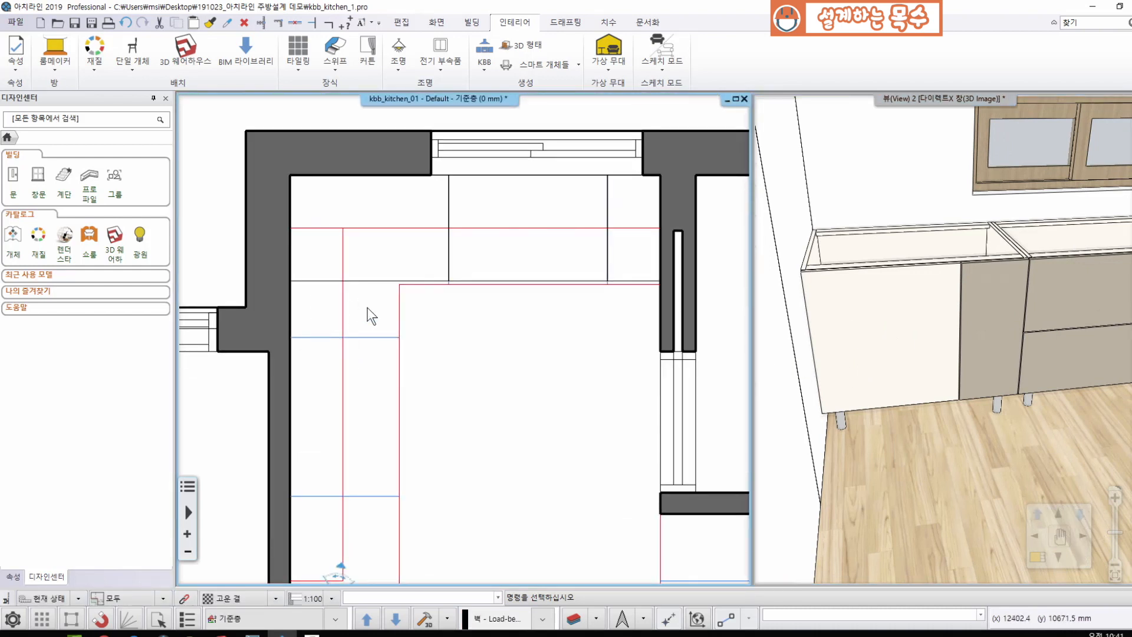
pyautogui.scroll(1, 369, 359)
pyautogui.moveTo(636, 350); pyautogui.dragTo(412, 344, button='middle')
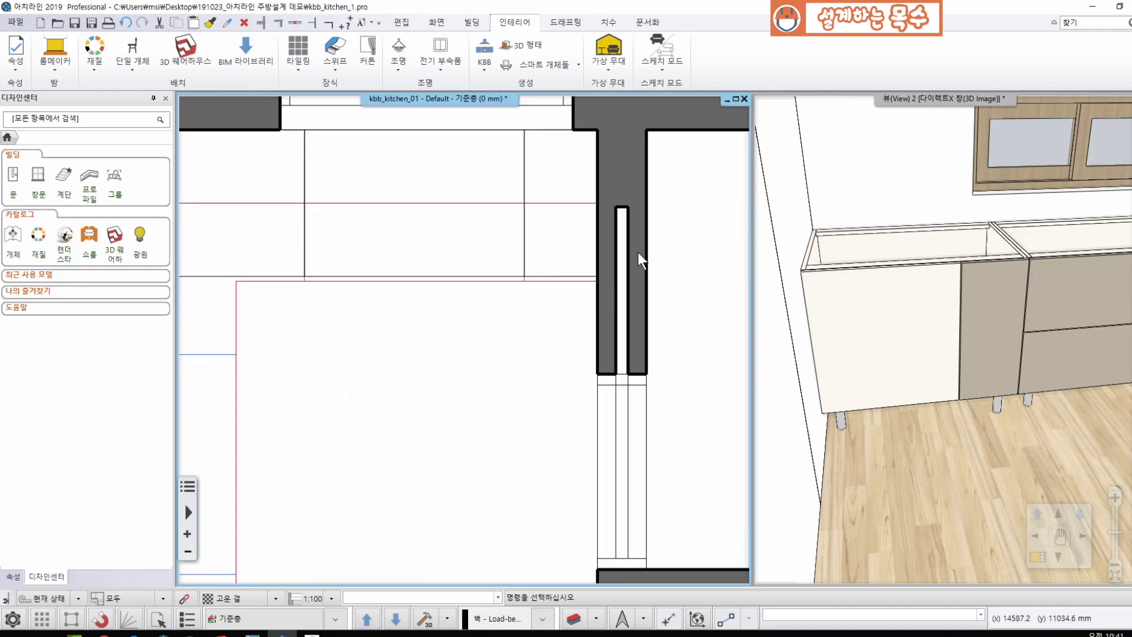
pyautogui.click(576, 272)
pyautogui.click(561, 203)
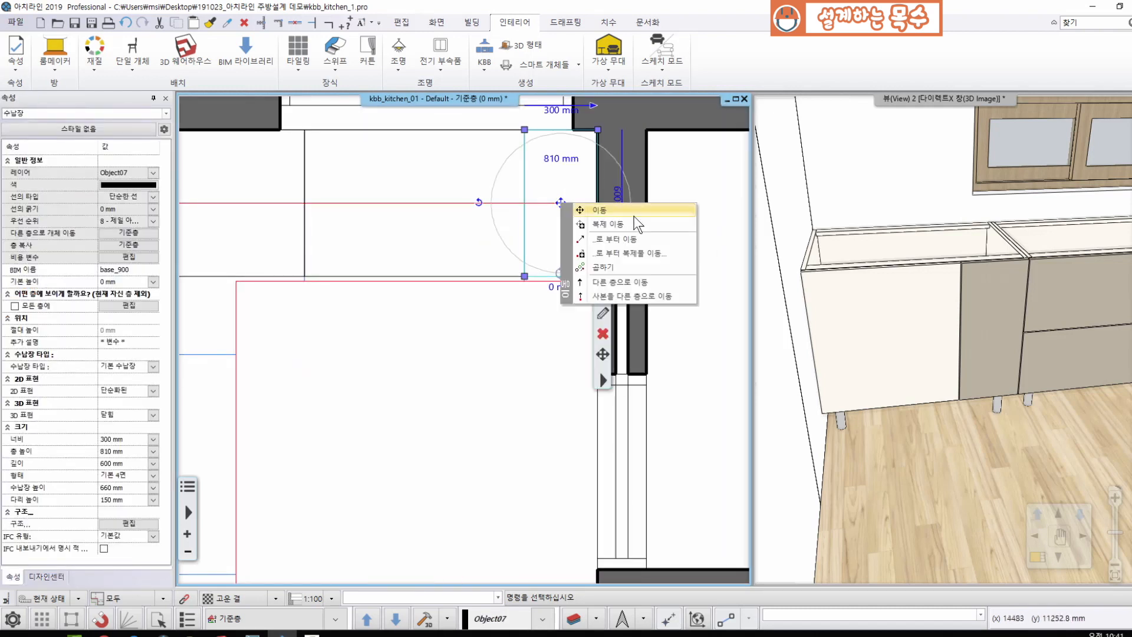
pyautogui.click(658, 216)
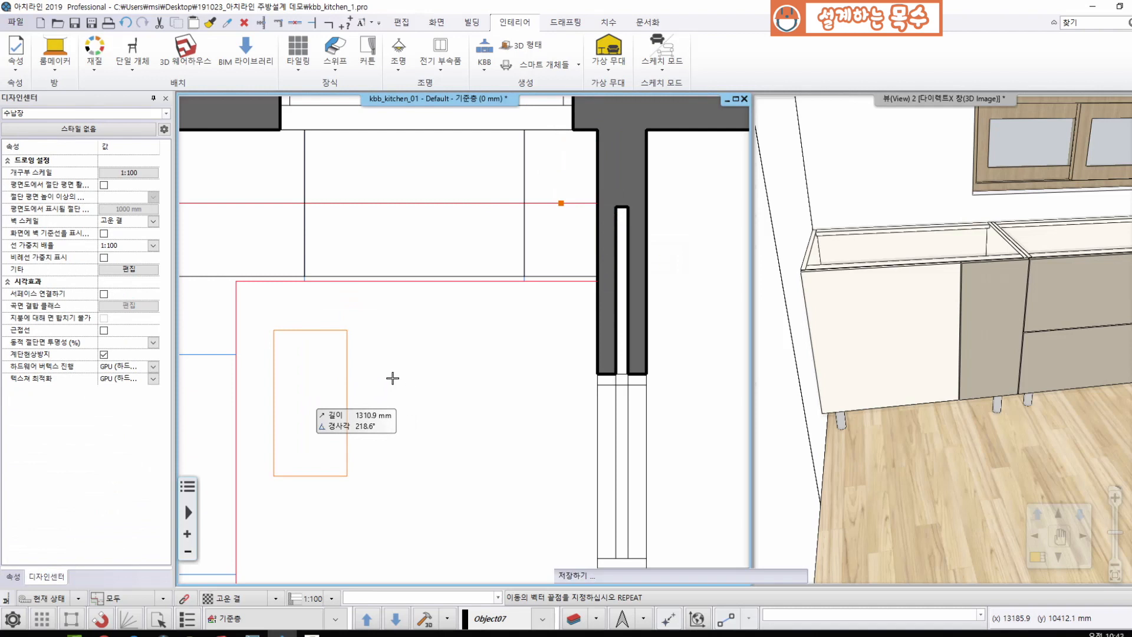
pyautogui.moveTo(386, 379); pyautogui.dragTo(439, 322, button='middle')
pyautogui.click(365, 416)
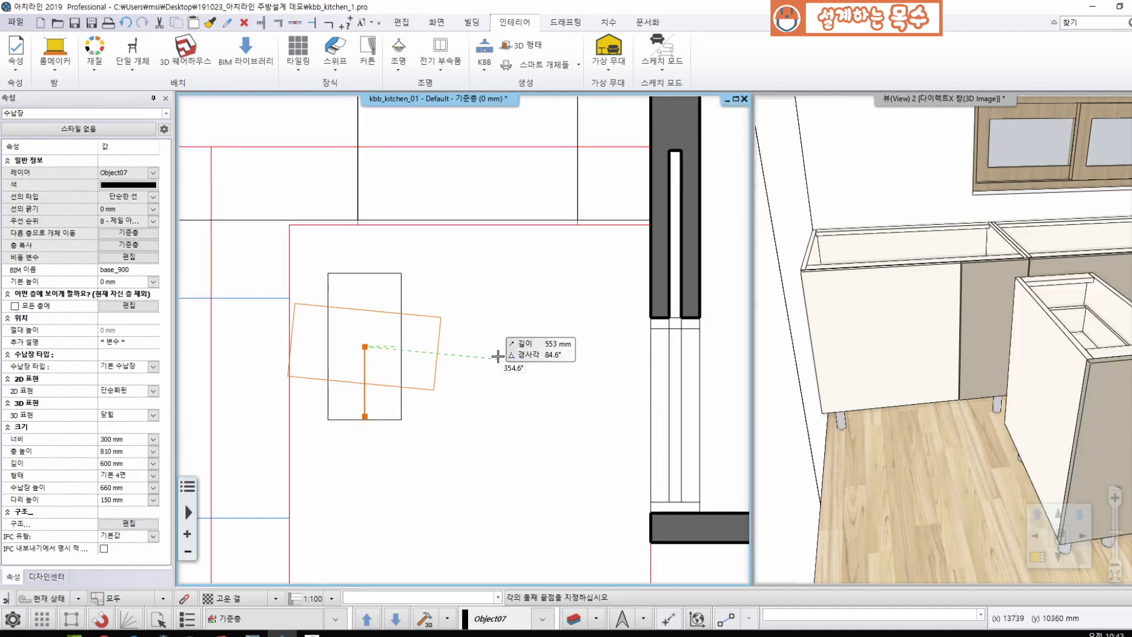
pyautogui.click(369, 393)
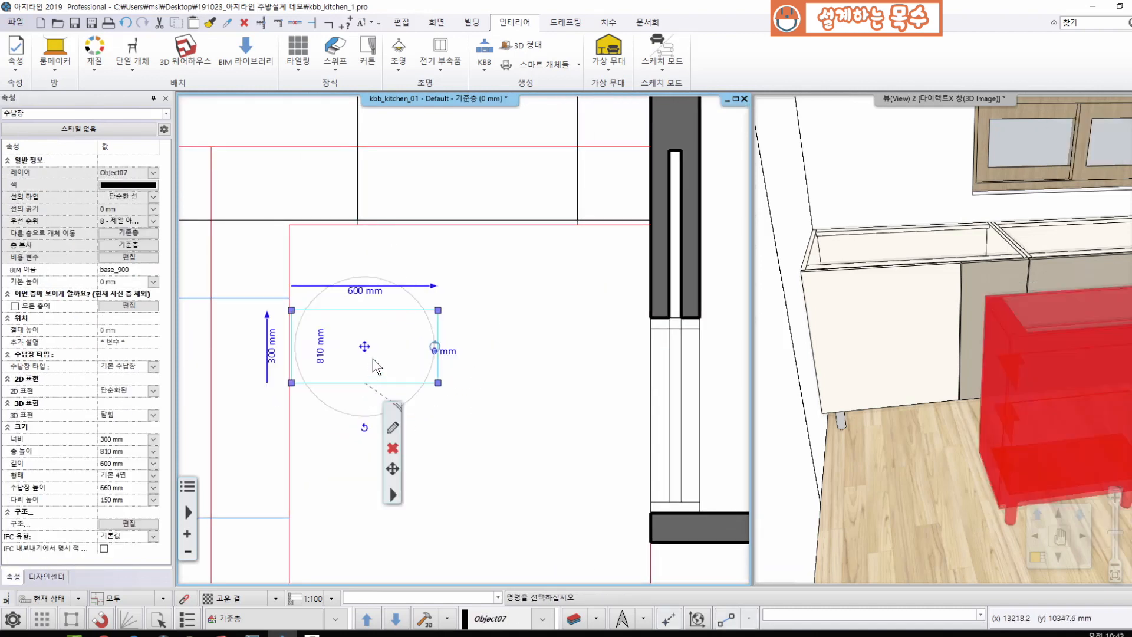
# Move the rotated 300 mm cabinet by its rear corner against the left wall, beside the corner cabinet at the layout line.
pyautogui.scroll(-6, 1022, 370)
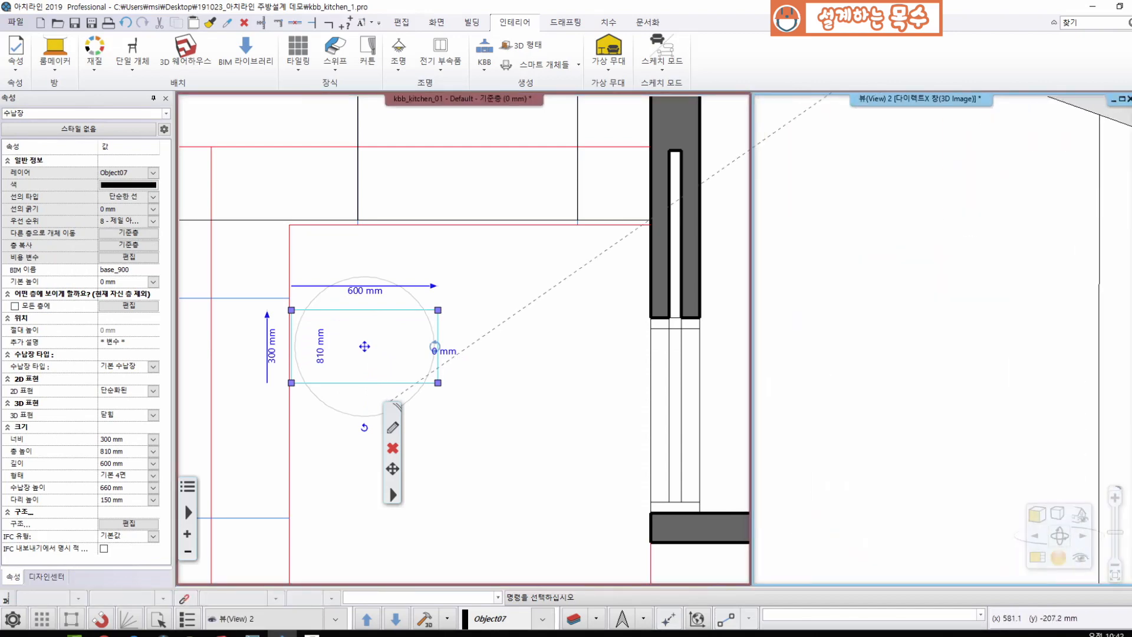
pyautogui.moveTo(1023, 371); pyautogui.dragTo(831, 61, button='middle')
pyautogui.moveTo(855, 312); pyautogui.dragTo(812, 288, button='middle')
pyautogui.moveTo(345, 334); pyautogui.dragTo(471, 297, button='middle')
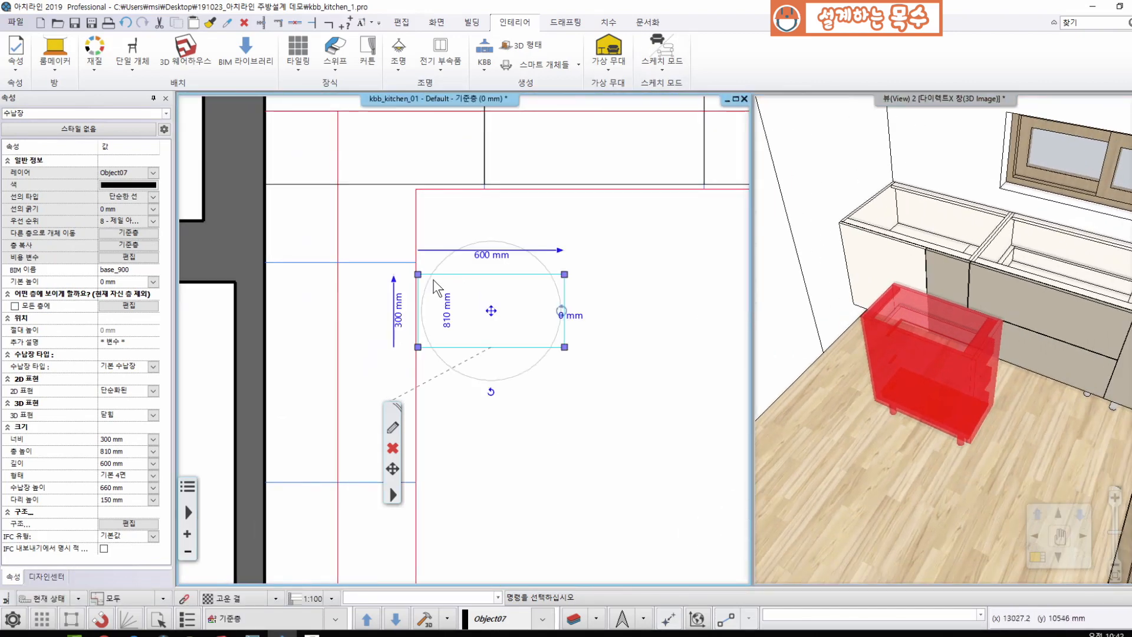
pyautogui.click(418, 348)
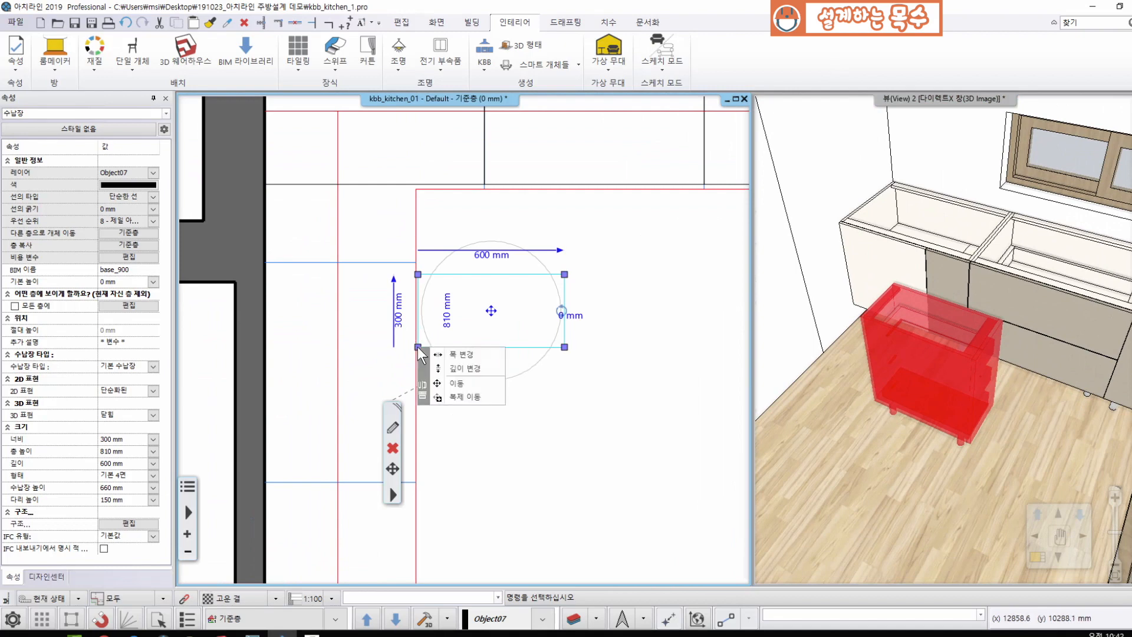
pyautogui.click(454, 394)
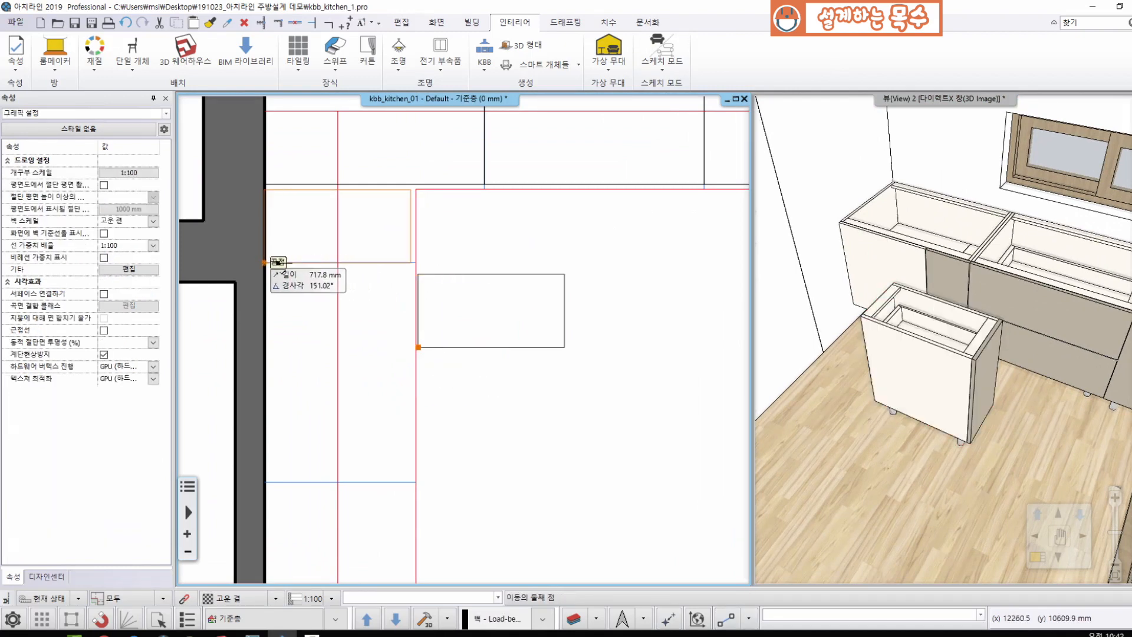
pyautogui.click(264, 262)
pyautogui.moveTo(510, 270); pyautogui.dragTo(554, 307, button='middle')
pyautogui.press('Escape')
# Examine the junction between the corner cabinet and the 300 mm side cabinet in plan and 3D.
pyautogui.scroll(3, 421, 213)
pyautogui.moveTo(428, 284); pyautogui.dragTo(516, 270, button='middle')
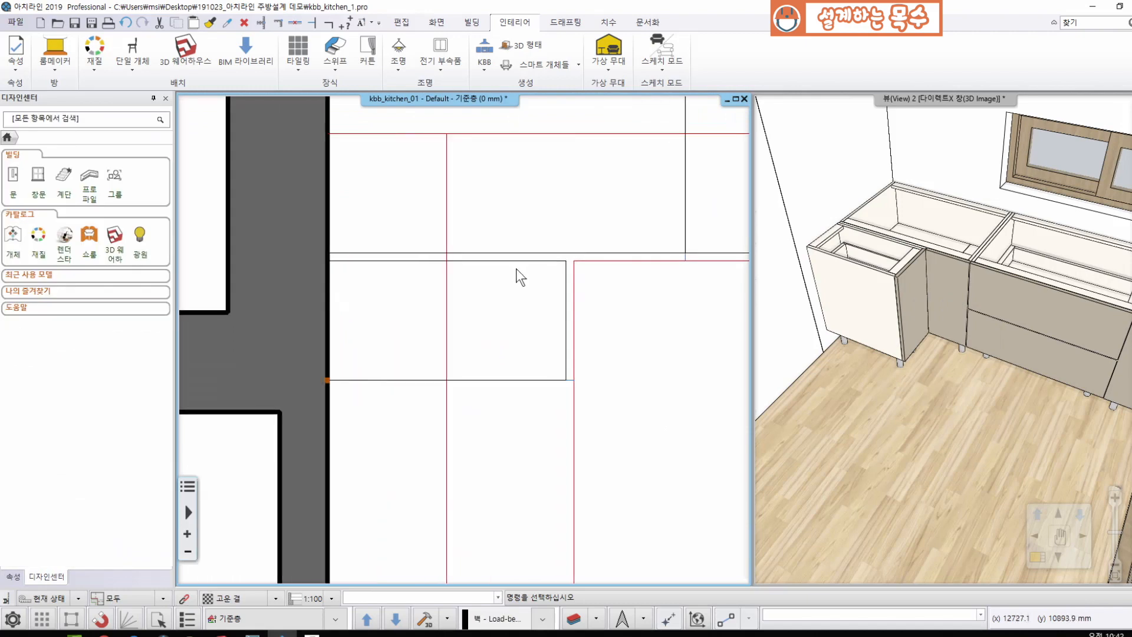
pyautogui.scroll(2, 927, 207)
pyautogui.moveTo(927, 207); pyautogui.dragTo(878, 244, button='middle')
pyautogui.moveTo(1064, 319); pyautogui.dragTo(922, 289, button='middle')
pyautogui.scroll(2, 921, 289)
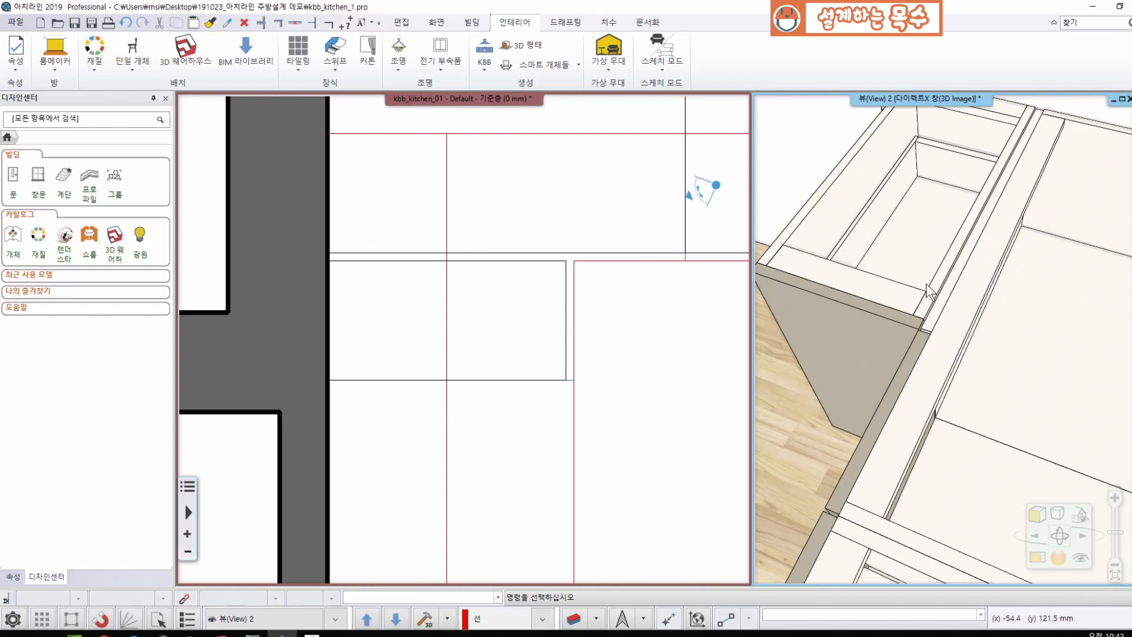
pyautogui.moveTo(927, 290); pyautogui.dragTo(986, 212, button='middle')
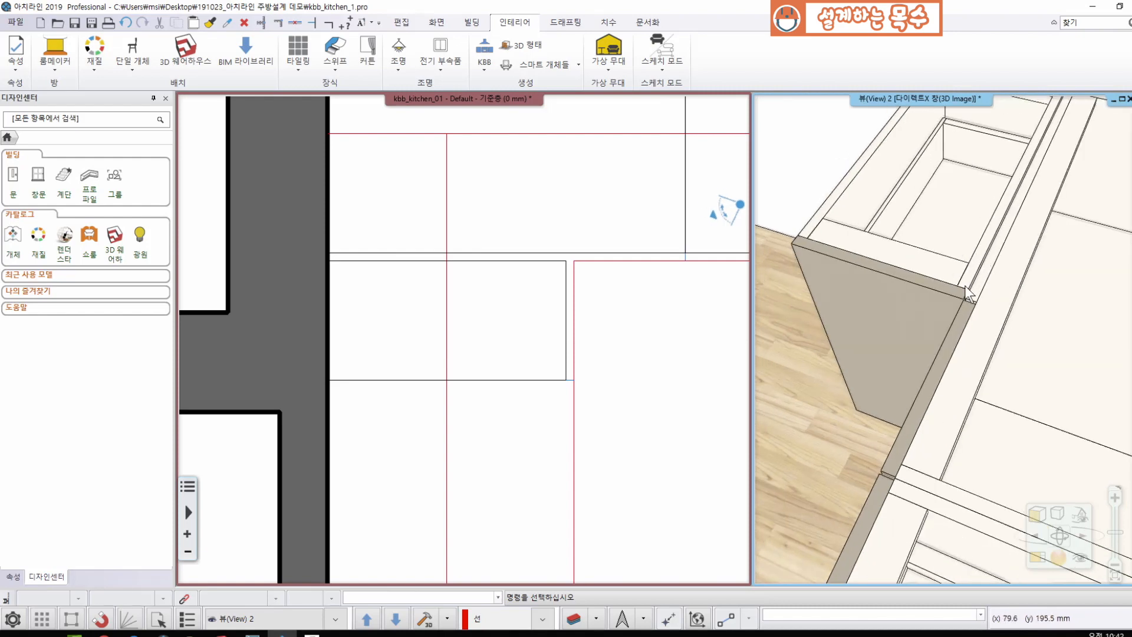
pyautogui.scroll(-4, 951, 305)
pyautogui.moveTo(993, 306)
pyautogui.mouseDown(button='middle')
pyautogui.moveTo(1049, 348)
pyautogui.moveTo(1031, 295)
pyautogui.moveTo(1051, 263)
pyautogui.mouseUp(button='middle')
pyautogui.scroll(-4, 498, 349)
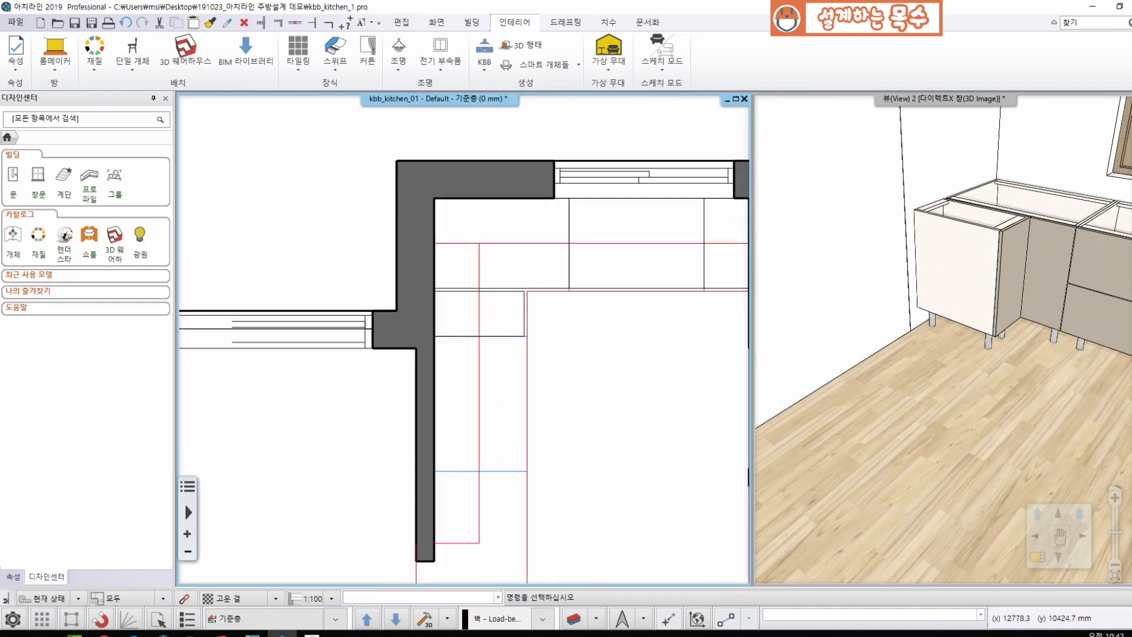
# Copy the 900 mm drawer cabinet from the window-wall run onto the open floor and rotate the copy a quarter turn.
pyautogui.moveTo(510, 362); pyautogui.dragTo(491, 247, button='middle')
pyautogui.moveTo(498, 308); pyautogui.dragTo(468, 340, button='middle')
pyautogui.click(554, 196)
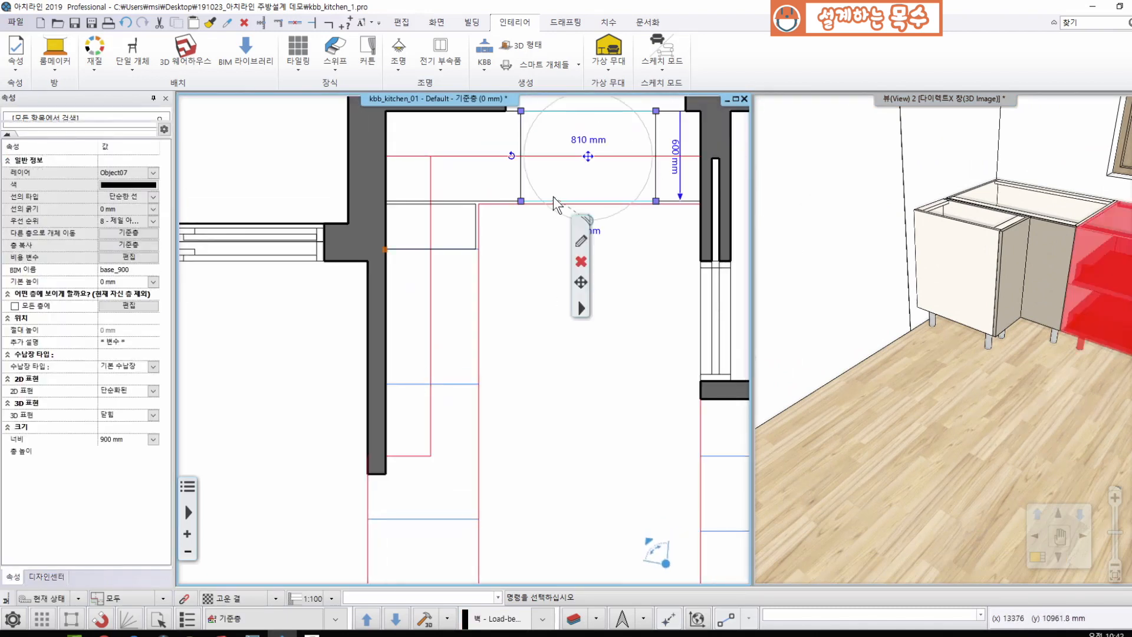
pyautogui.click(600, 166)
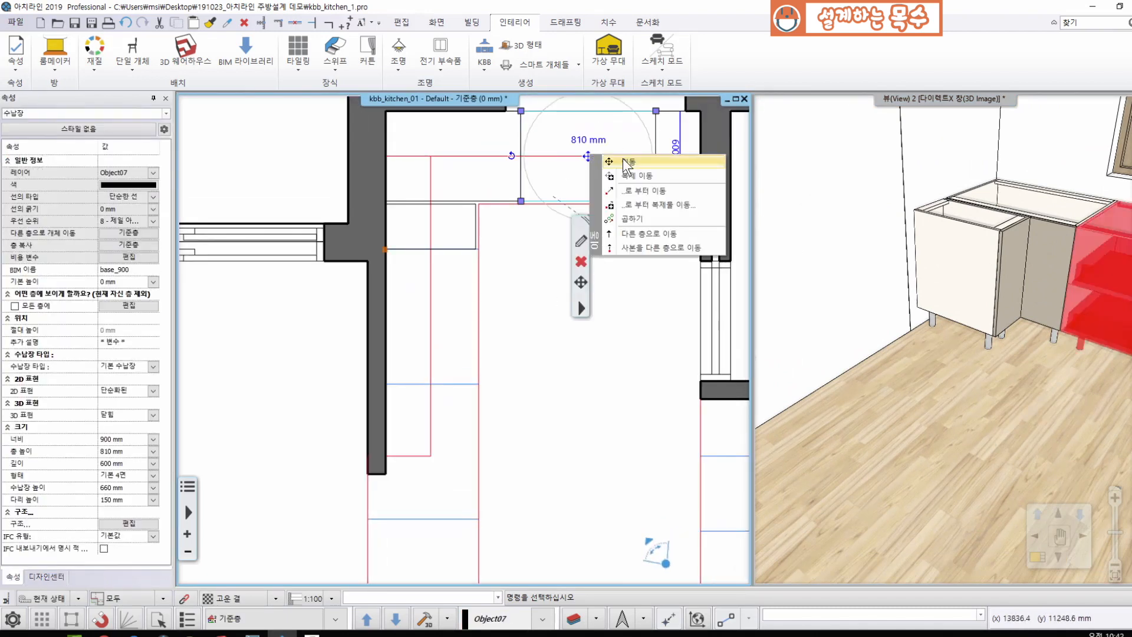
pyautogui.click(626, 173)
pyautogui.click(564, 336)
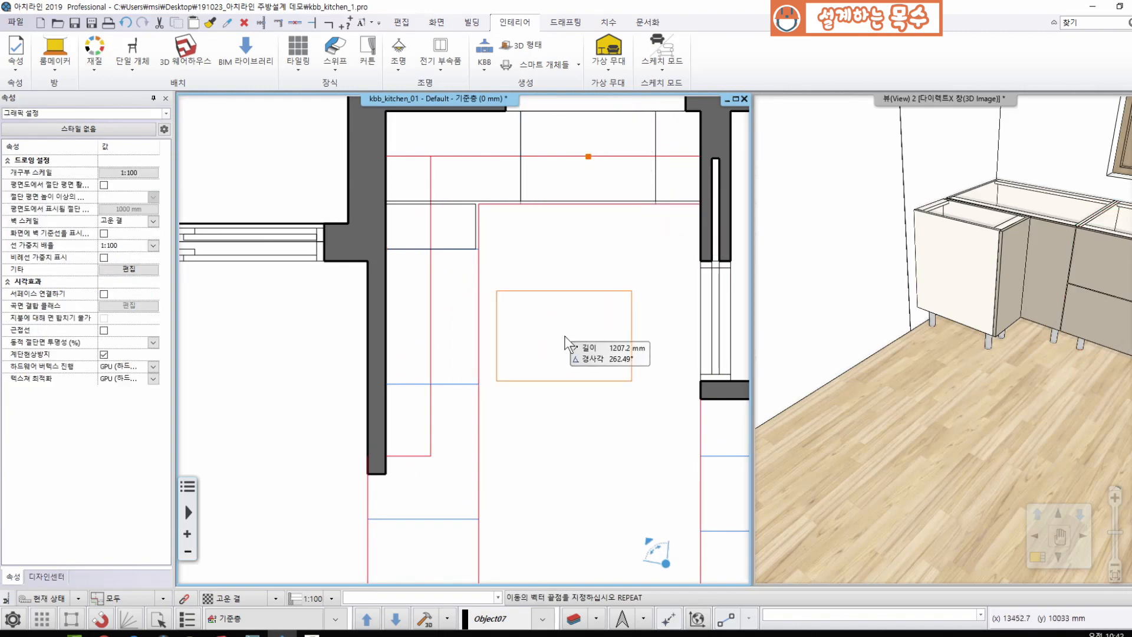
pyautogui.press('Escape')
pyautogui.click(565, 402)
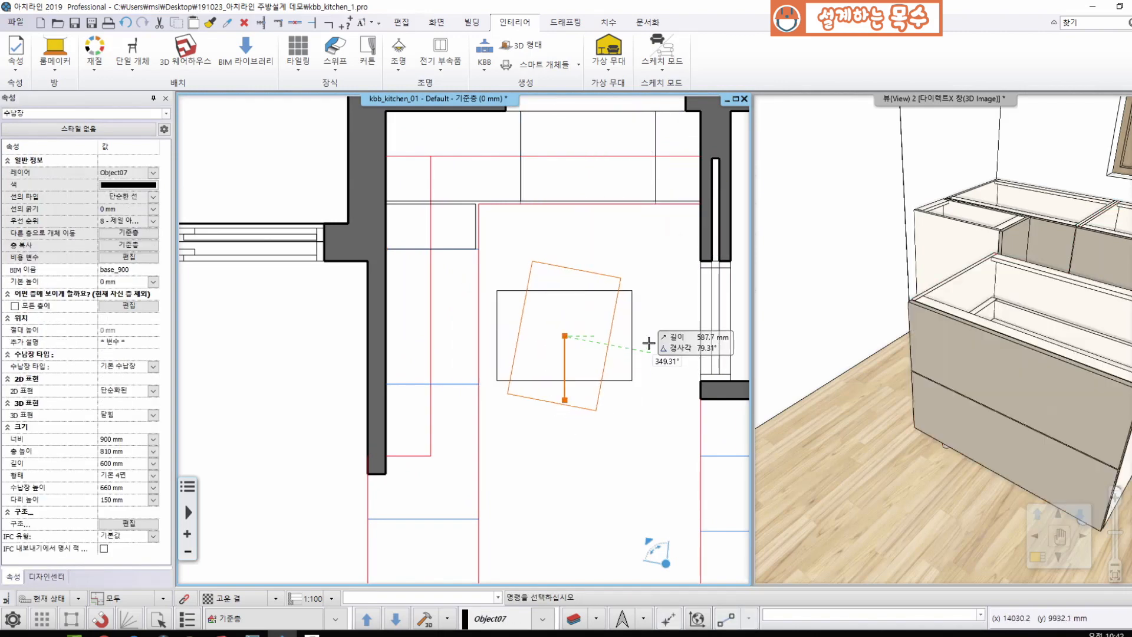
pyautogui.click(602, 357)
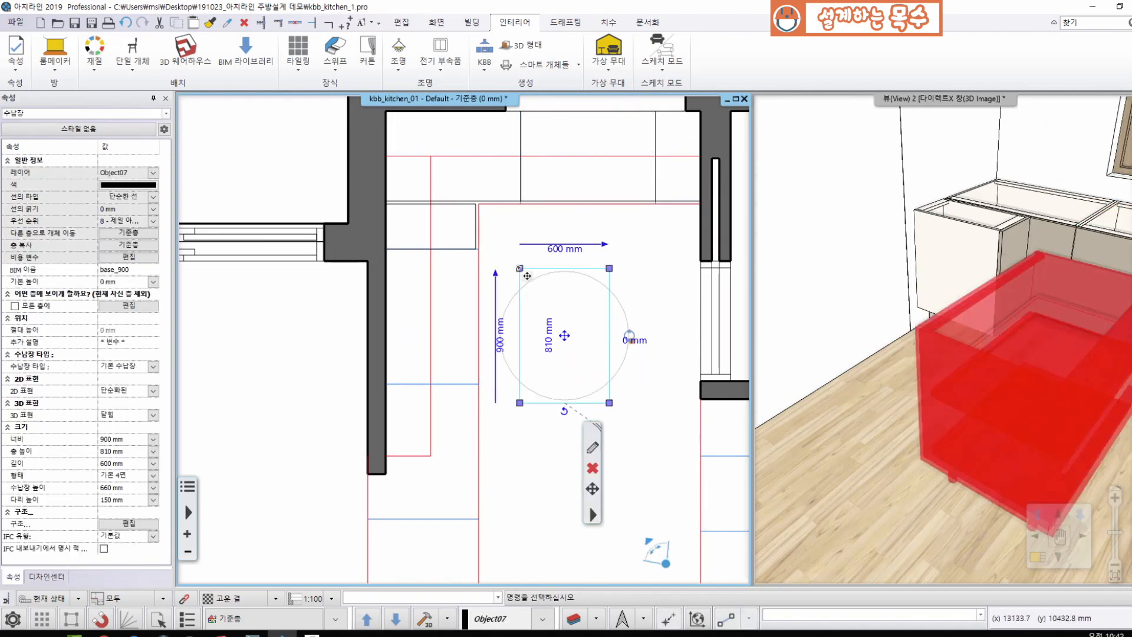
# Move the rotated 900 mm drawer cabinet against the left wall, directly adjoining the 300 mm cabinet.
pyautogui.click(540, 301)
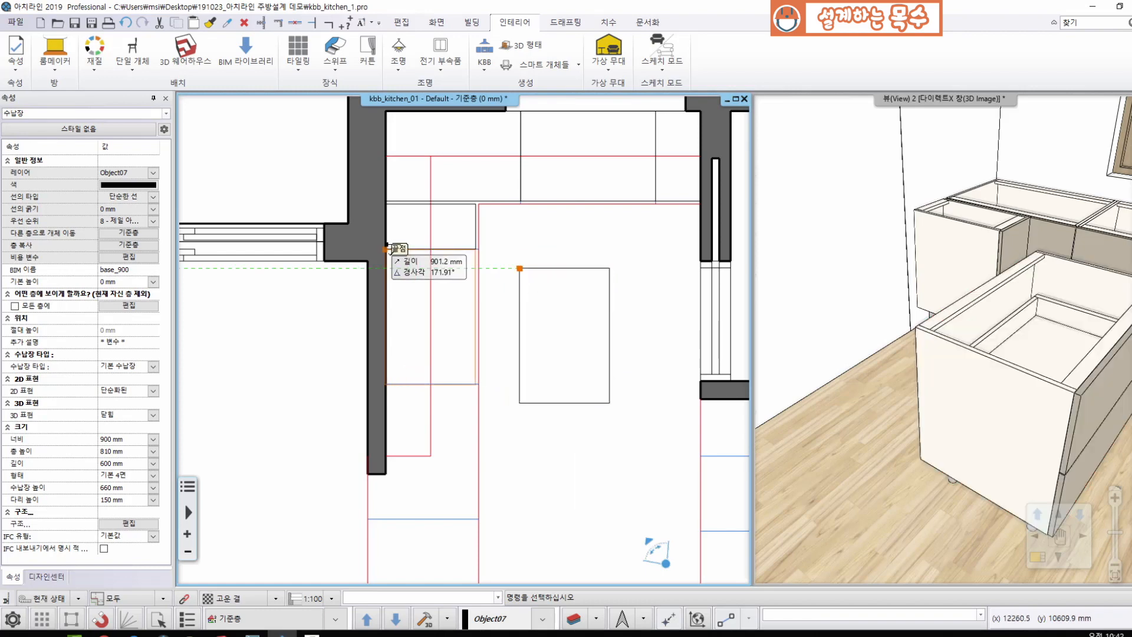
pyautogui.click(444, 260)
pyautogui.moveTo(564, 267); pyautogui.dragTo(571, 223, button='middle')
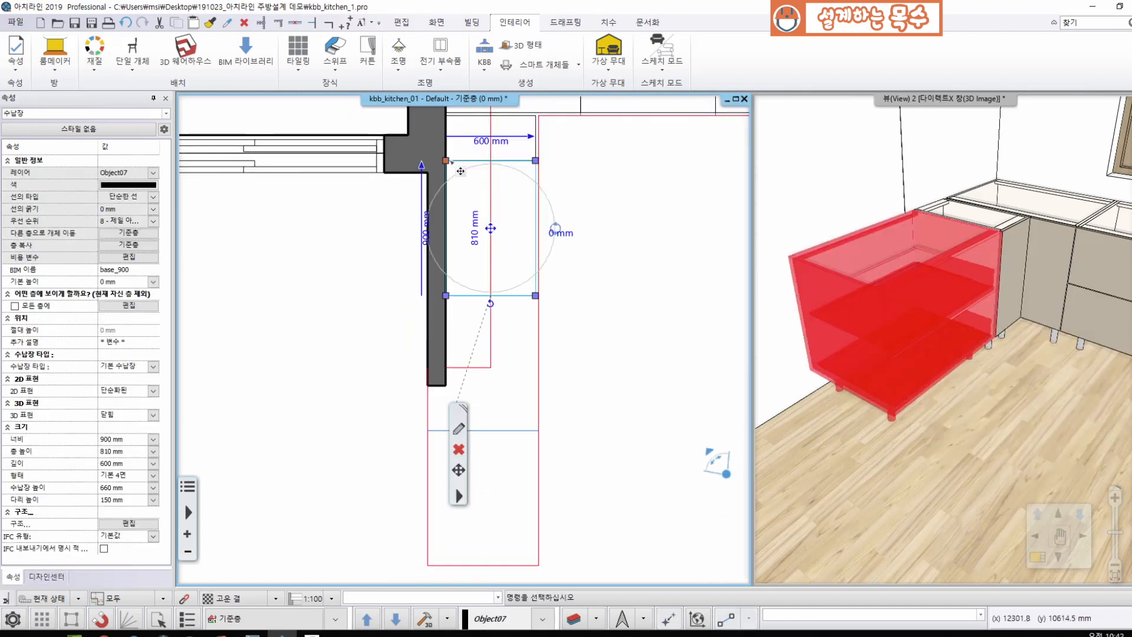
# Copy the 900 mm drawer cabinet twice end to end to extend the run along the left wall.
pyautogui.click(484, 211)
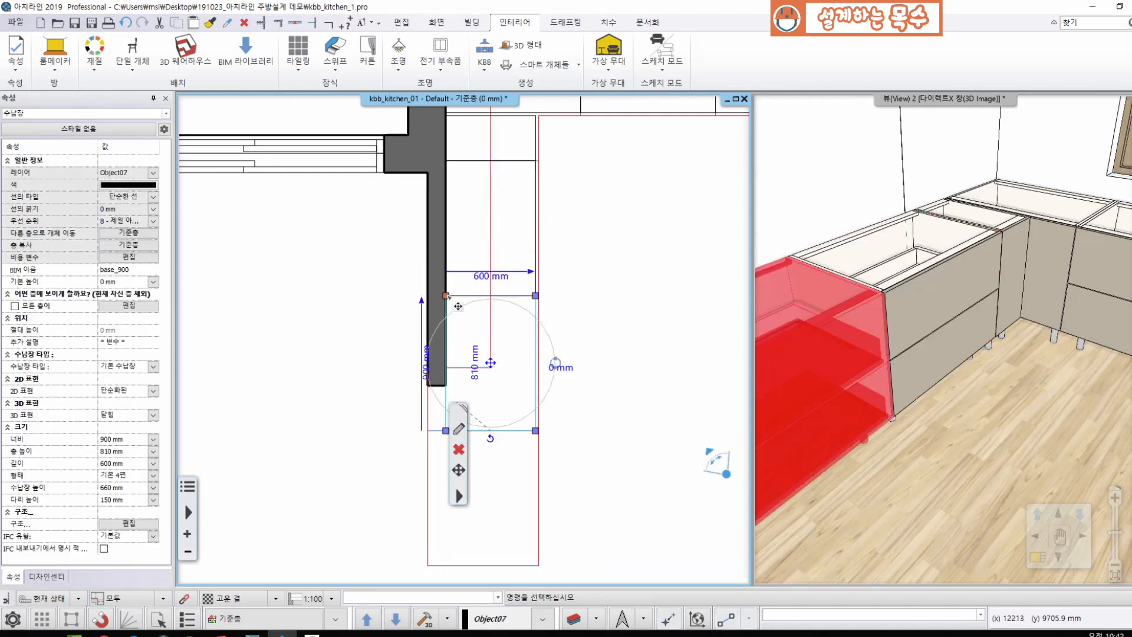
pyautogui.click(446, 295)
pyautogui.click(481, 347)
pyautogui.moveTo(451, 426); pyautogui.dragTo(438, 333, button='middle')
pyautogui.click(433, 338)
pyautogui.moveTo(596, 275); pyautogui.dragTo(533, 345, button='middle')
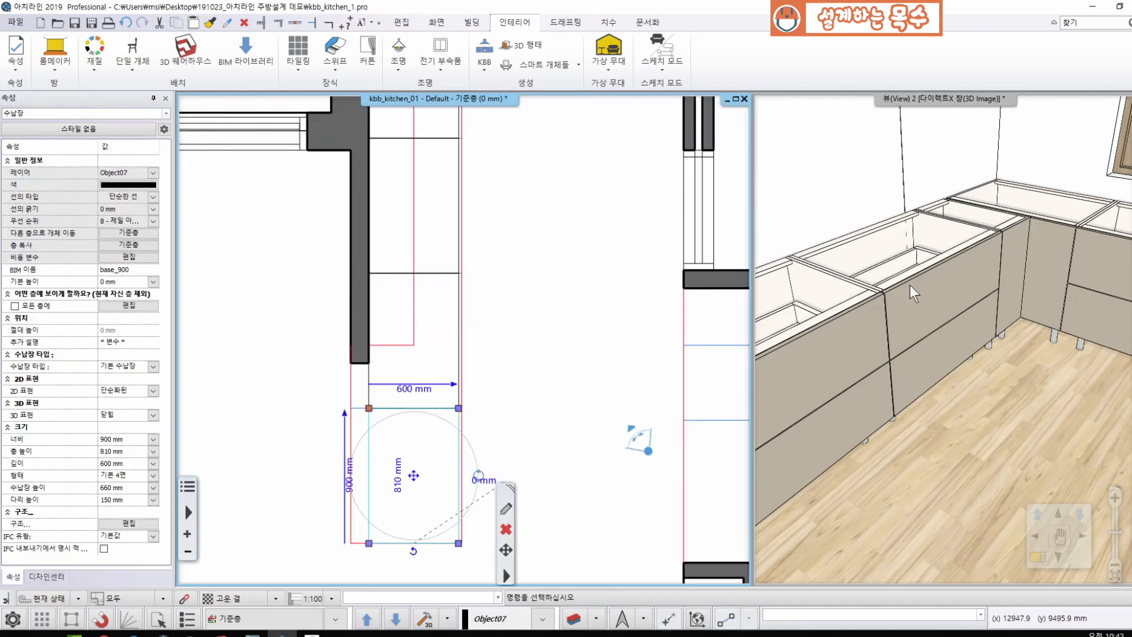
pyautogui.press('Escape')
pyautogui.scroll(-2, 914, 278)
pyautogui.moveTo(914, 278); pyautogui.dragTo(954, 266)
pyautogui.moveTo(986, 320)
pyautogui.mouseDown()
pyautogui.moveTo(1015, 328)
pyautogui.moveTo(989, 335)
pyautogui.mouseUp()
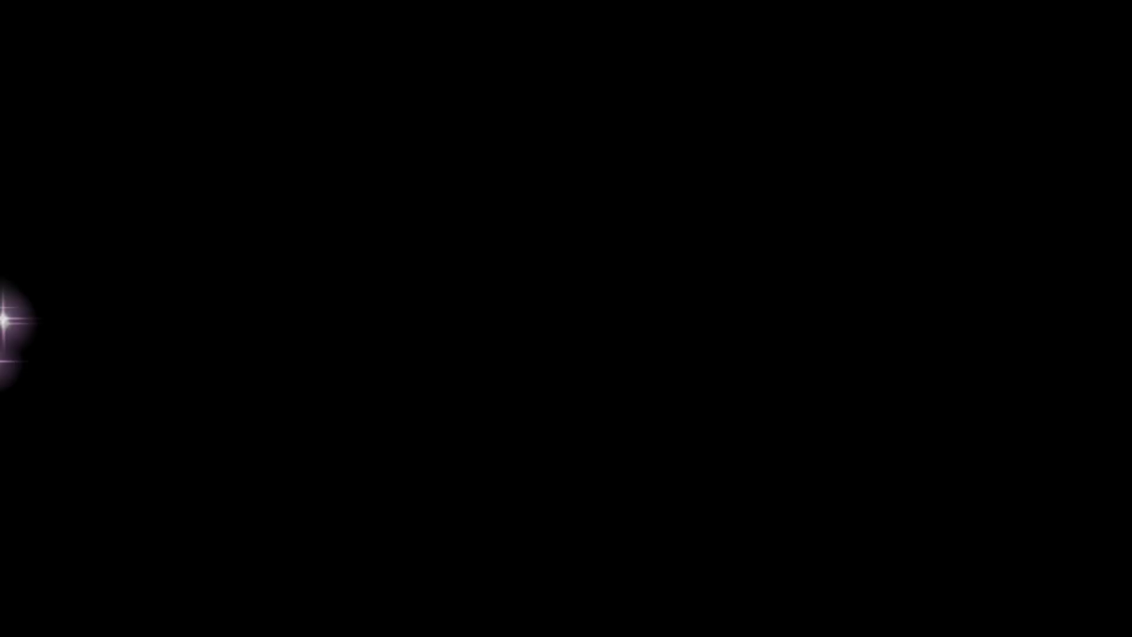